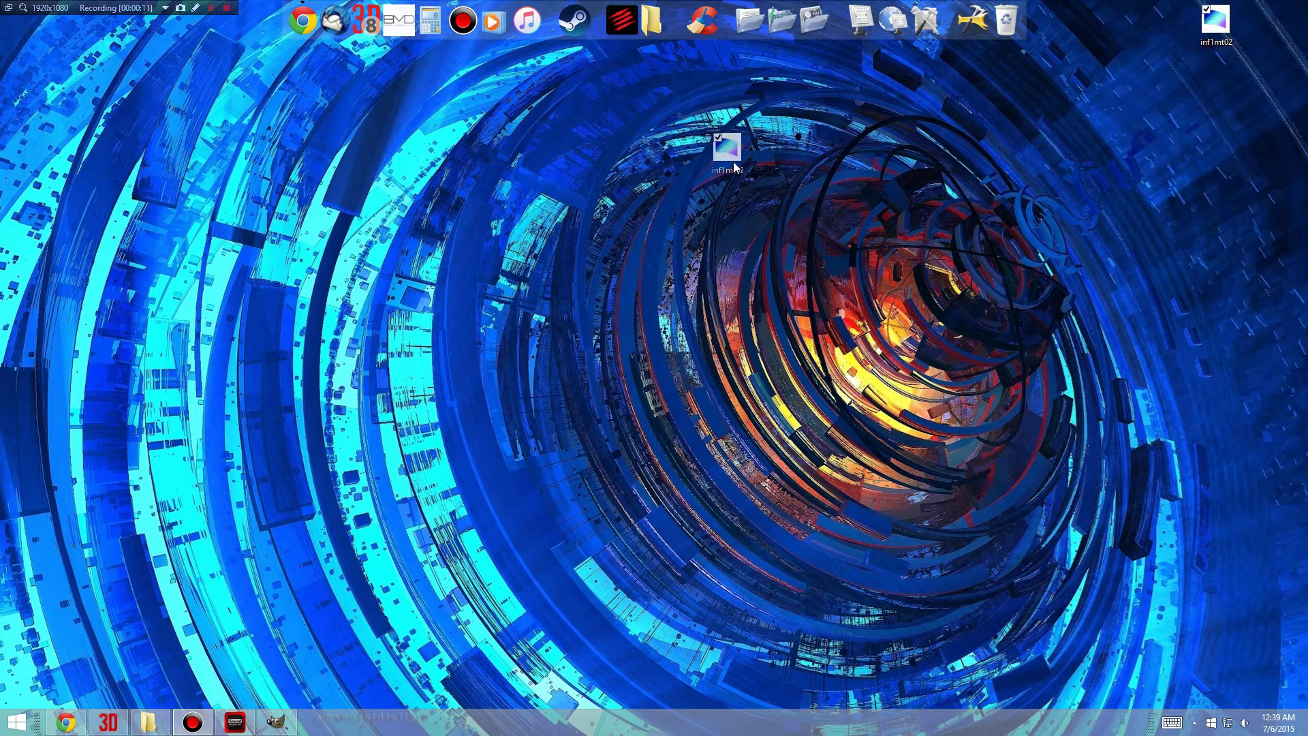
Nudge the inf1mt02 desktop icon left and bring the empty GIMP window to the front
{"action": "left_click_drag", "start_coordinate": [1215, 21], "coordinate": [1135, 55]}
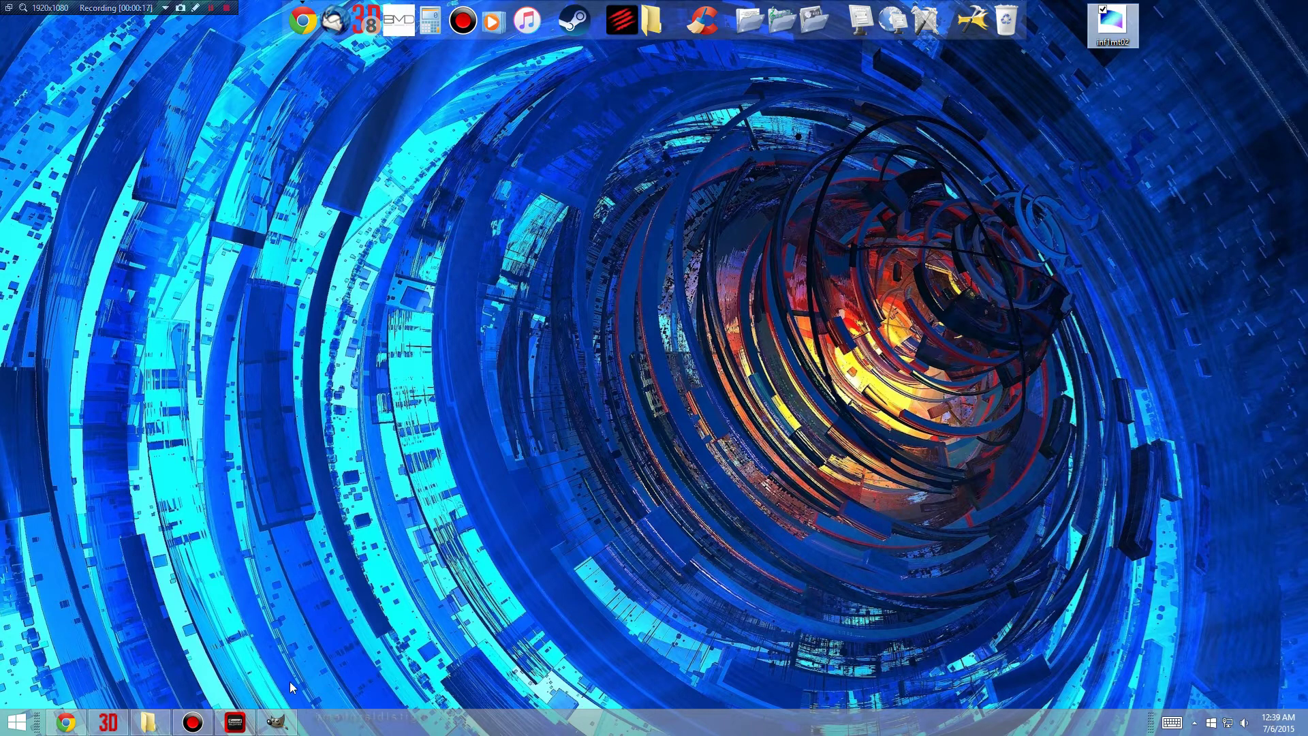
{"action": "left_click", "coordinate": [278, 721]}
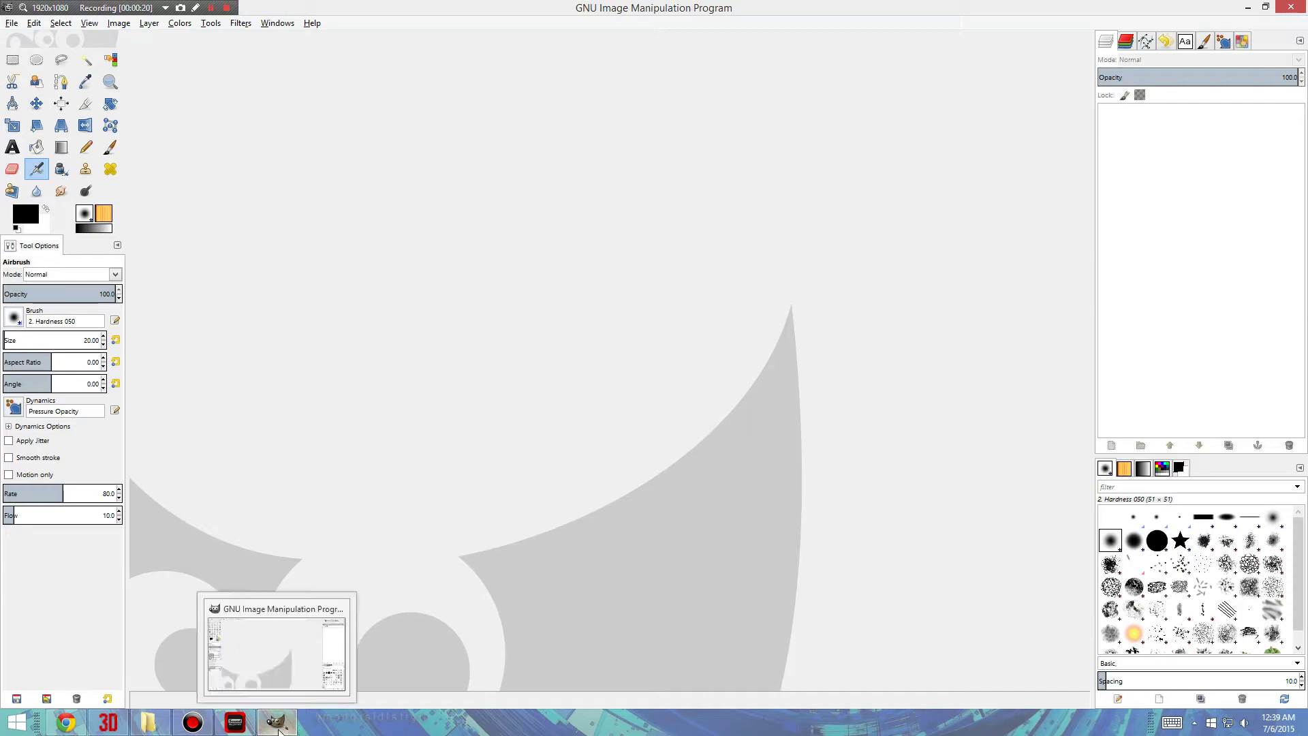
{"action": "left_click", "coordinate": [281, 722]}
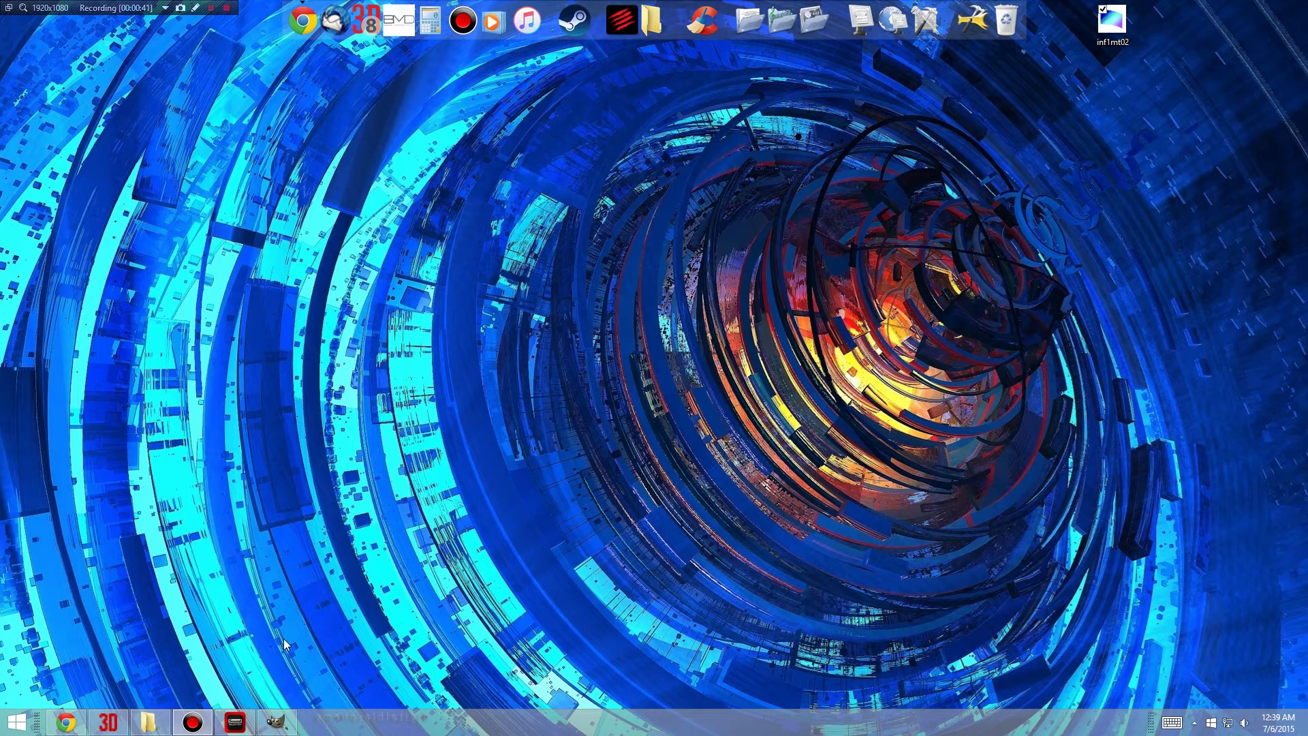
{"action": "left_click", "coordinate": [276, 721]}
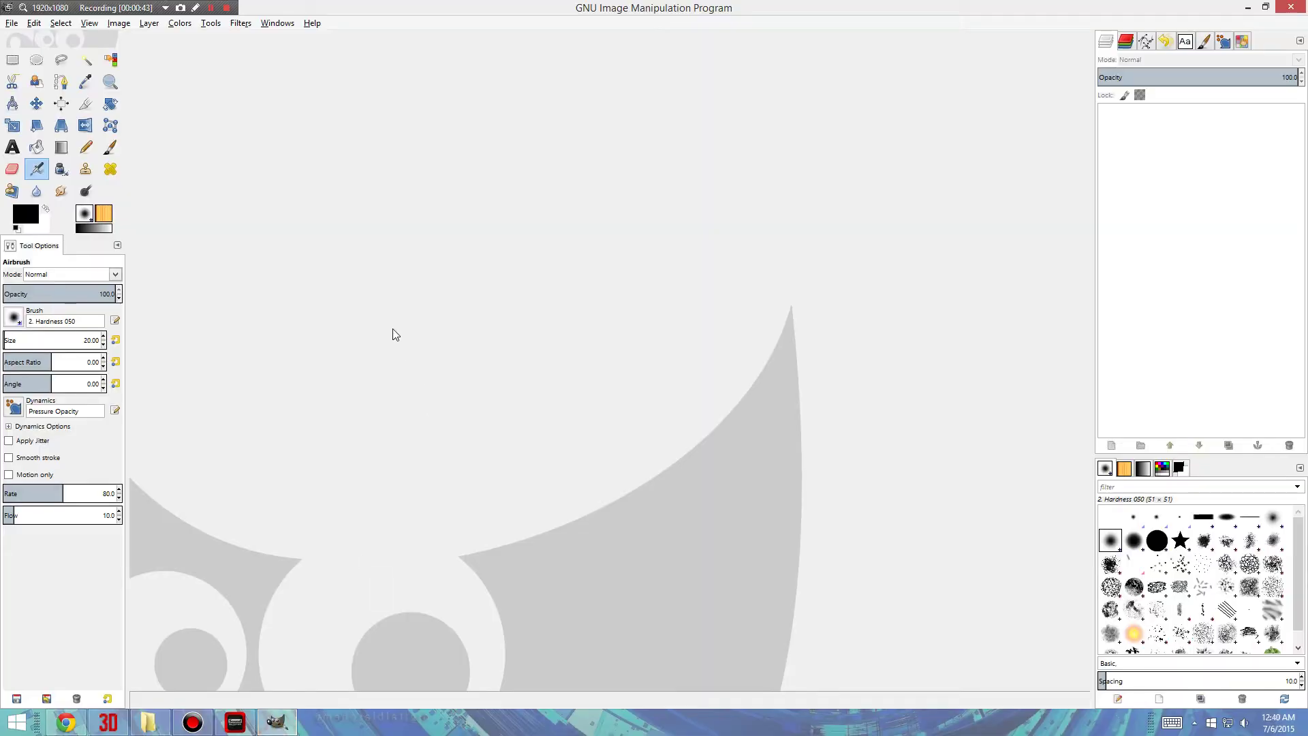
Start opening an image and browse from Documents into the Pyware 3D folder
{"action": "left_click", "coordinate": [12, 23]}
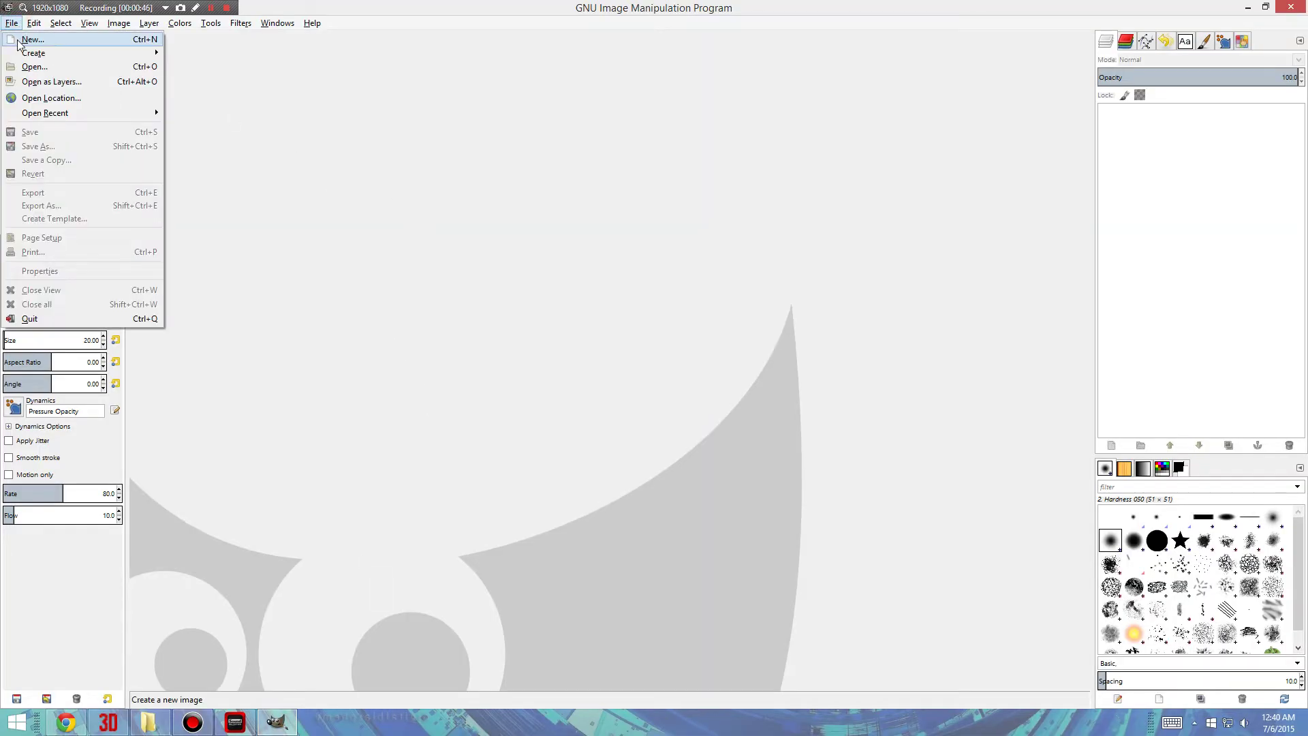
{"action": "left_click", "coordinate": [60, 68]}
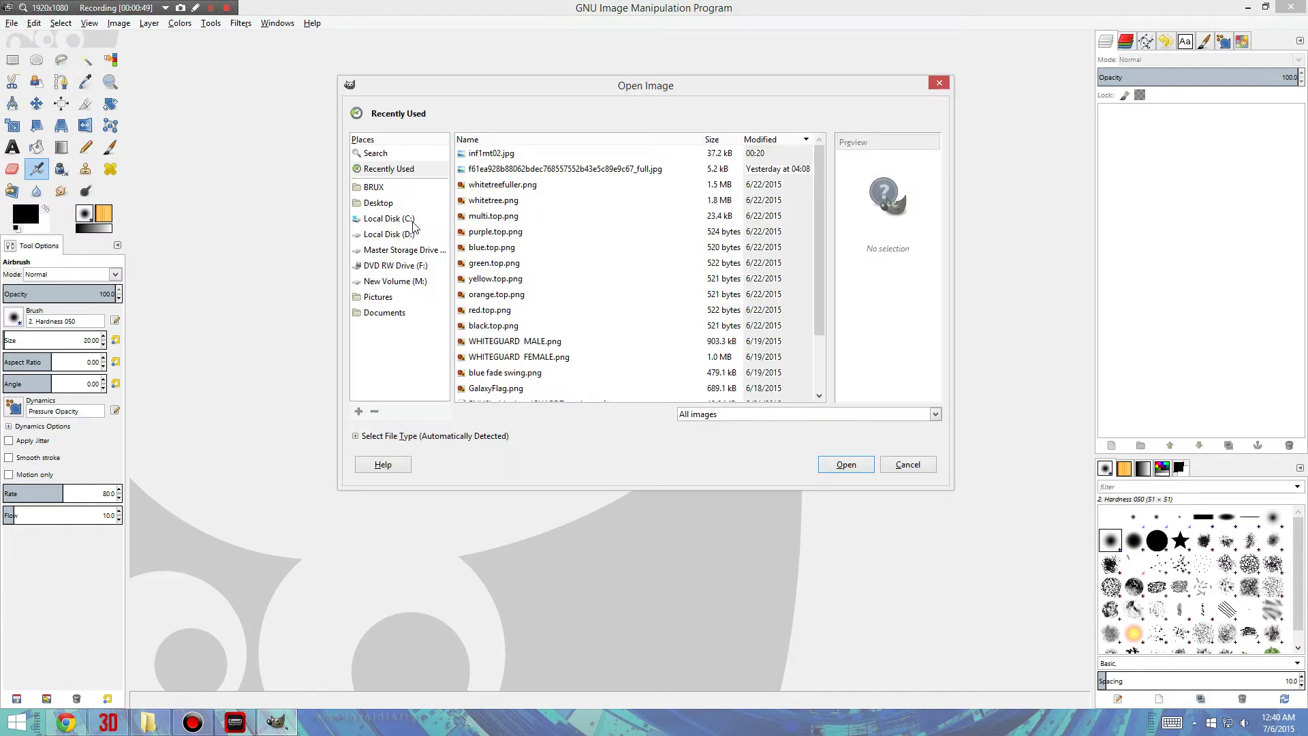
{"action": "left_click", "coordinate": [401, 315]}
{"action": "left_click", "coordinate": [535, 281]}
{"action": "scroll", "coordinate": [535, 282], "scroll_direction": "down", "scroll_amount": 1}
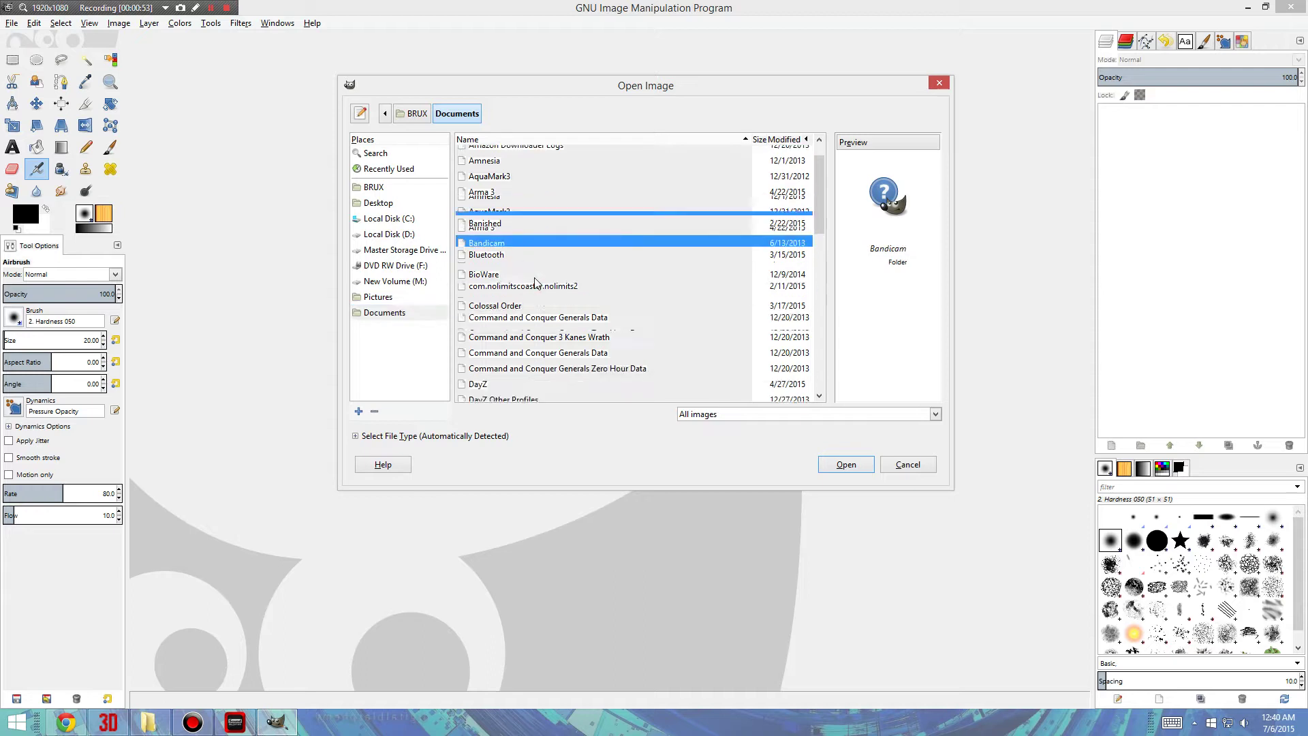
{"action": "scroll", "coordinate": [537, 281], "scroll_direction": "down", "scroll_amount": 5}
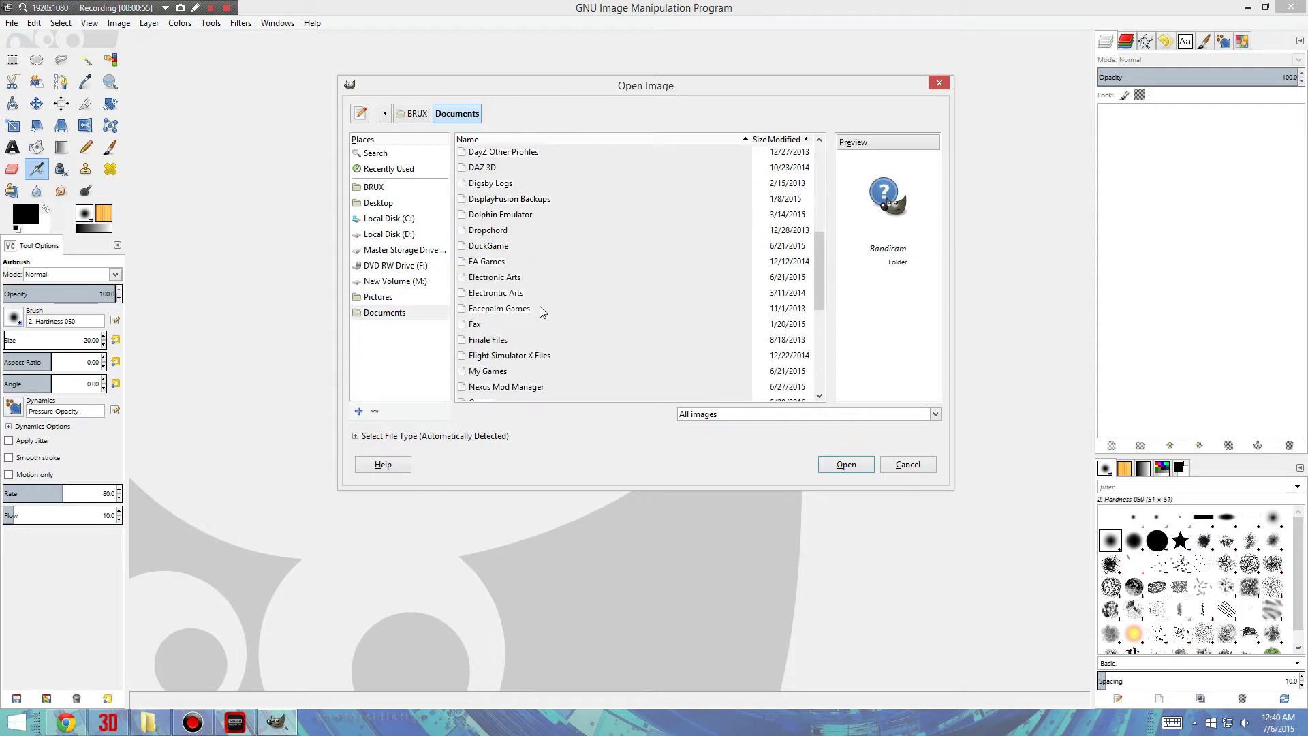
{"action": "scroll", "coordinate": [541, 311], "scroll_direction": "down", "scroll_amount": 3}
{"action": "double_click", "coordinate": [531, 275]}
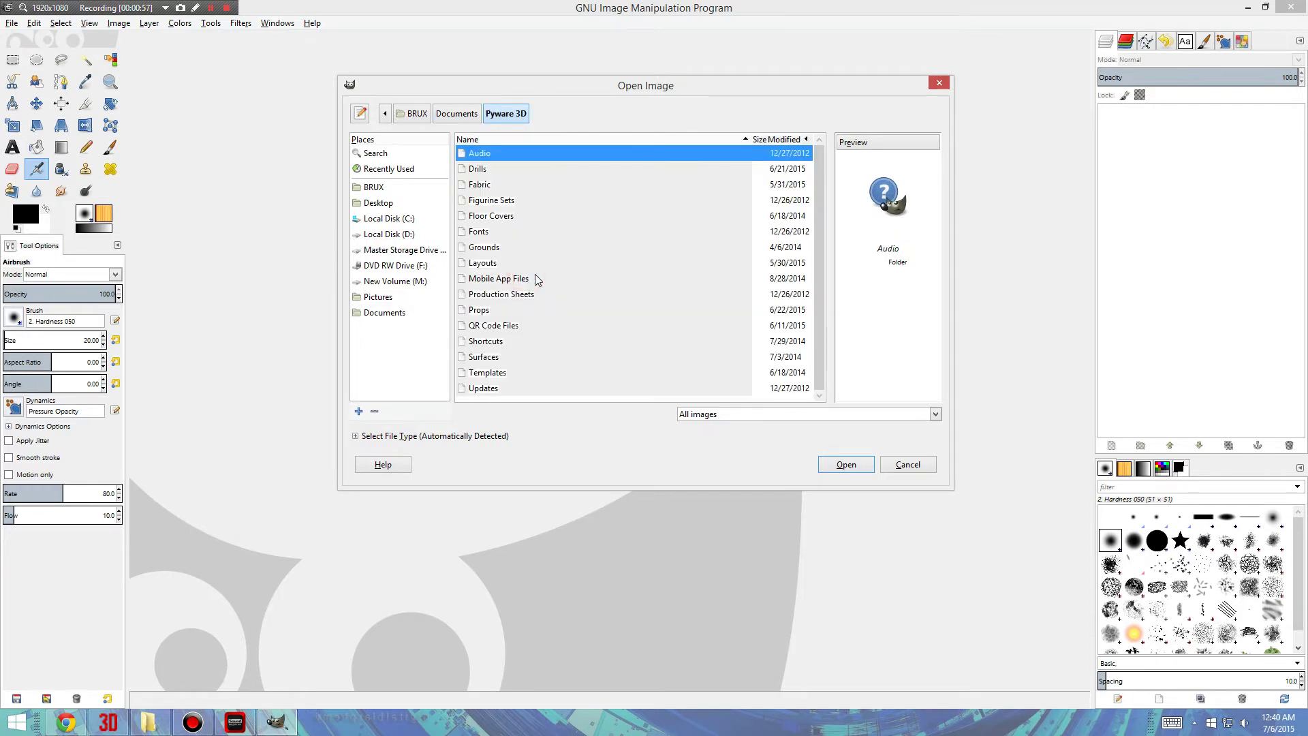
Go through Fabric into Templates and select Flag Template.psd to preview it
{"action": "left_click", "coordinate": [507, 186]}
{"action": "double_click", "coordinate": [507, 186]}
{"action": "scroll", "coordinate": [537, 237], "scroll_direction": "down", "scroll_amount": 2}
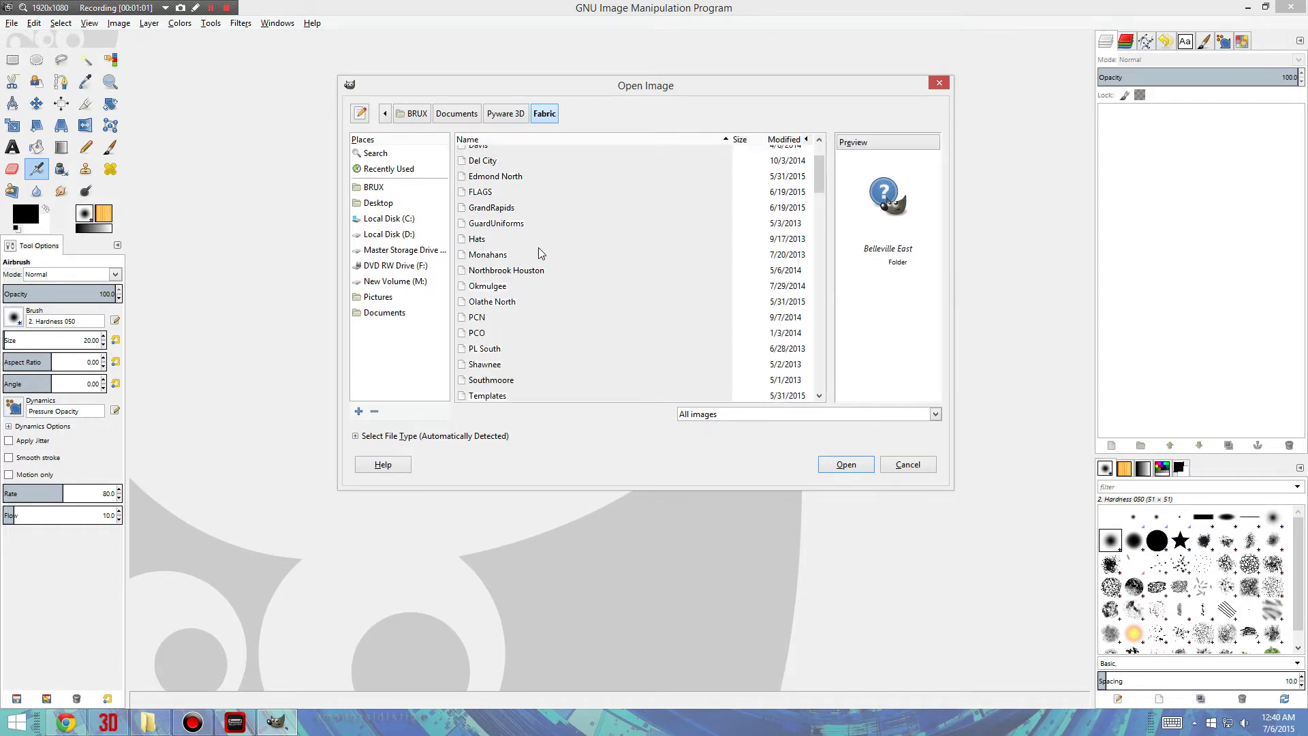
{"action": "scroll", "coordinate": [539, 259], "scroll_direction": "down", "scroll_amount": 1}
{"action": "double_click", "coordinate": [516, 363]}
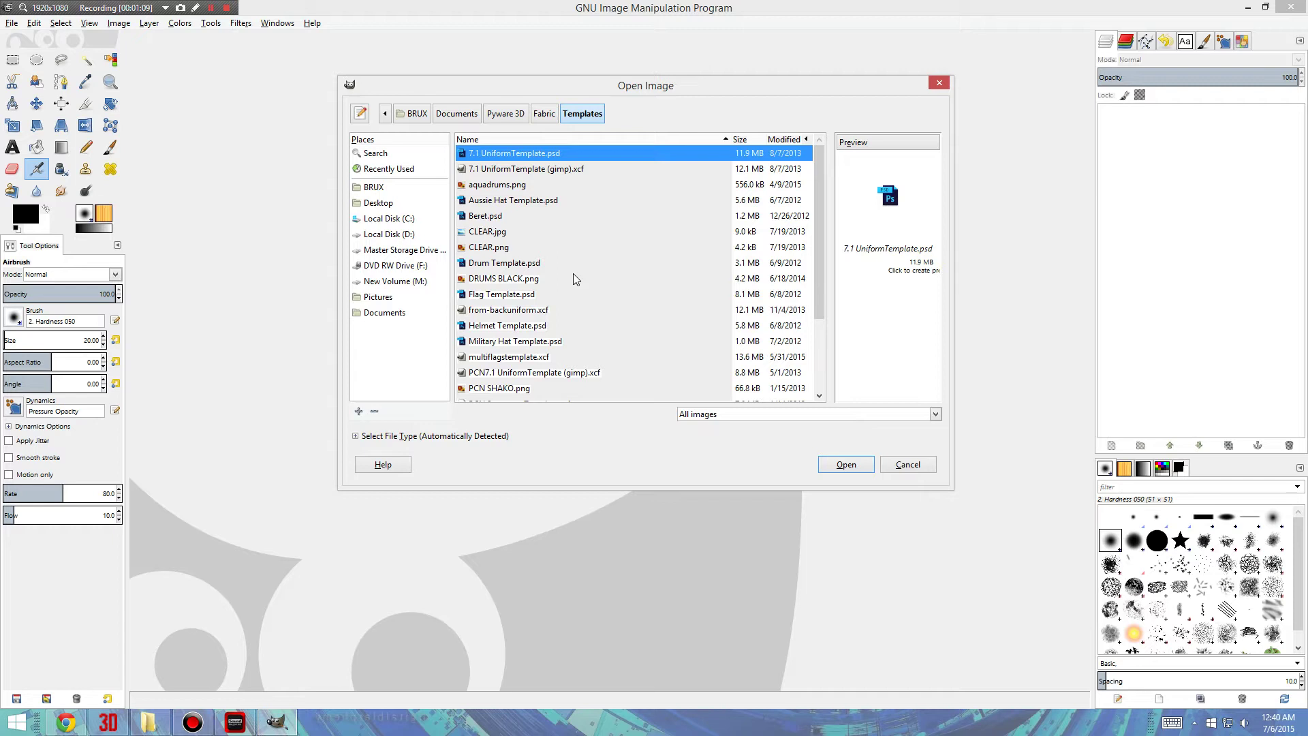
{"action": "left_click", "coordinate": [495, 295]}
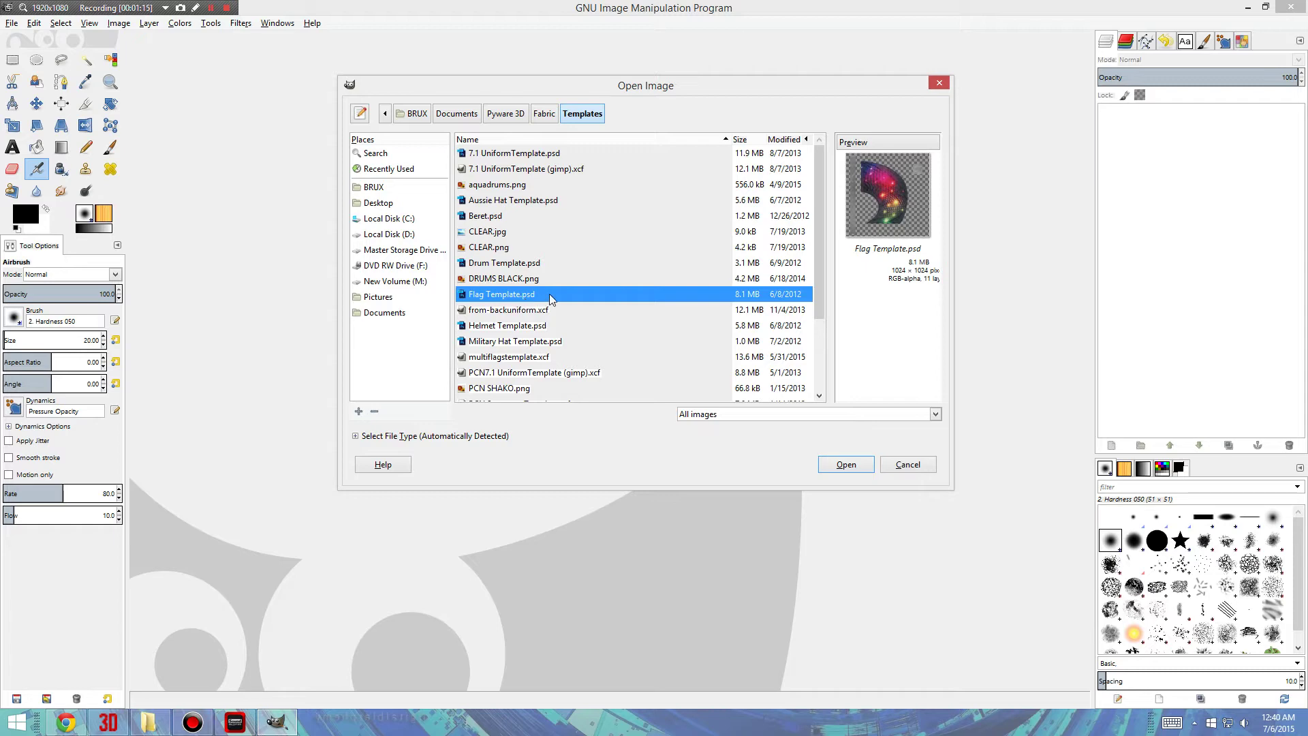
Open Flag Template.psd and toggle the Swing Flag layer, leaving it hidden
{"action": "left_click", "coordinate": [839, 462]}
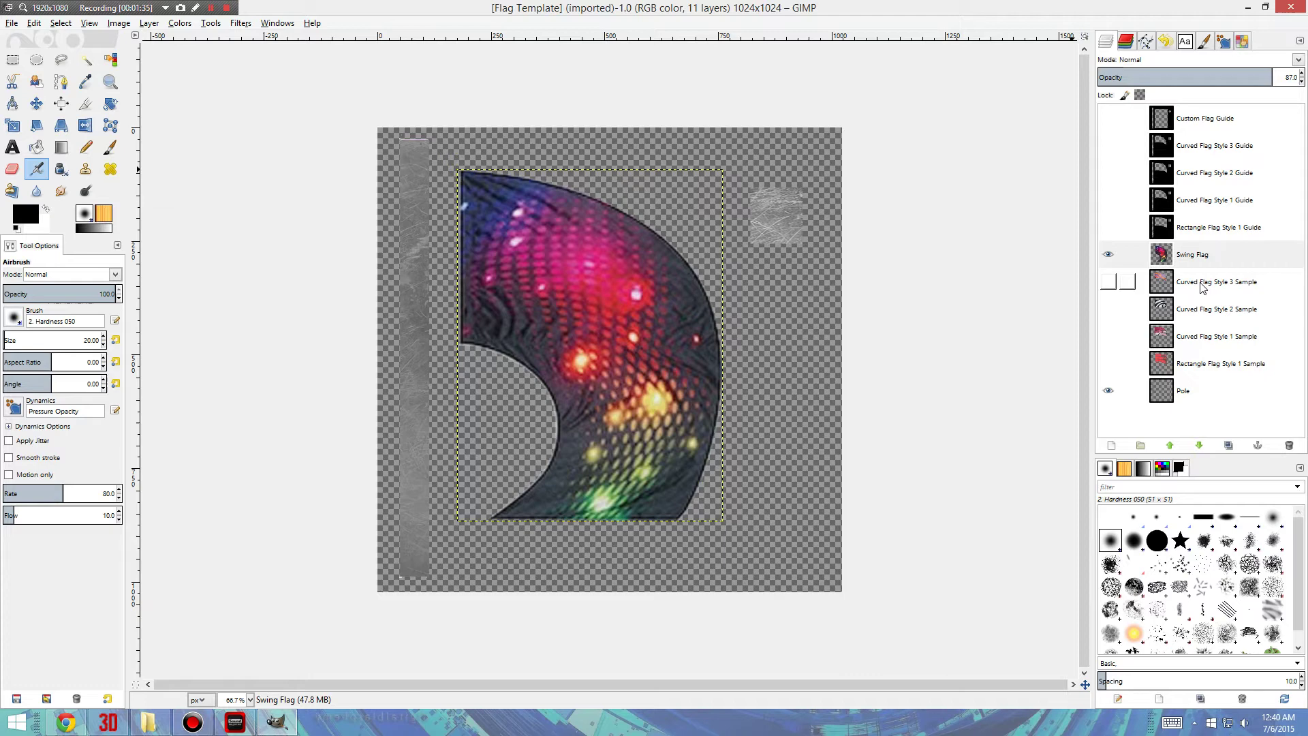
{"action": "left_click", "coordinate": [1108, 254]}
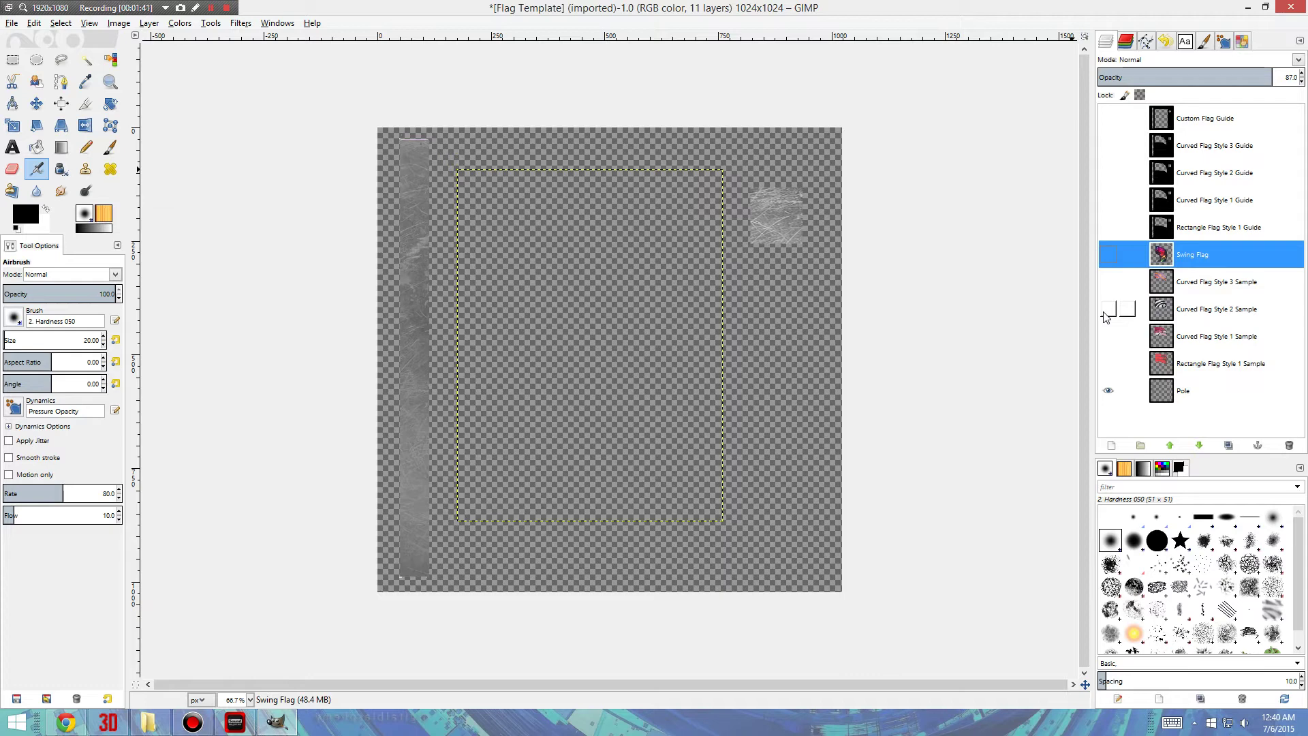
{"action": "left_click", "coordinate": [1109, 257]}
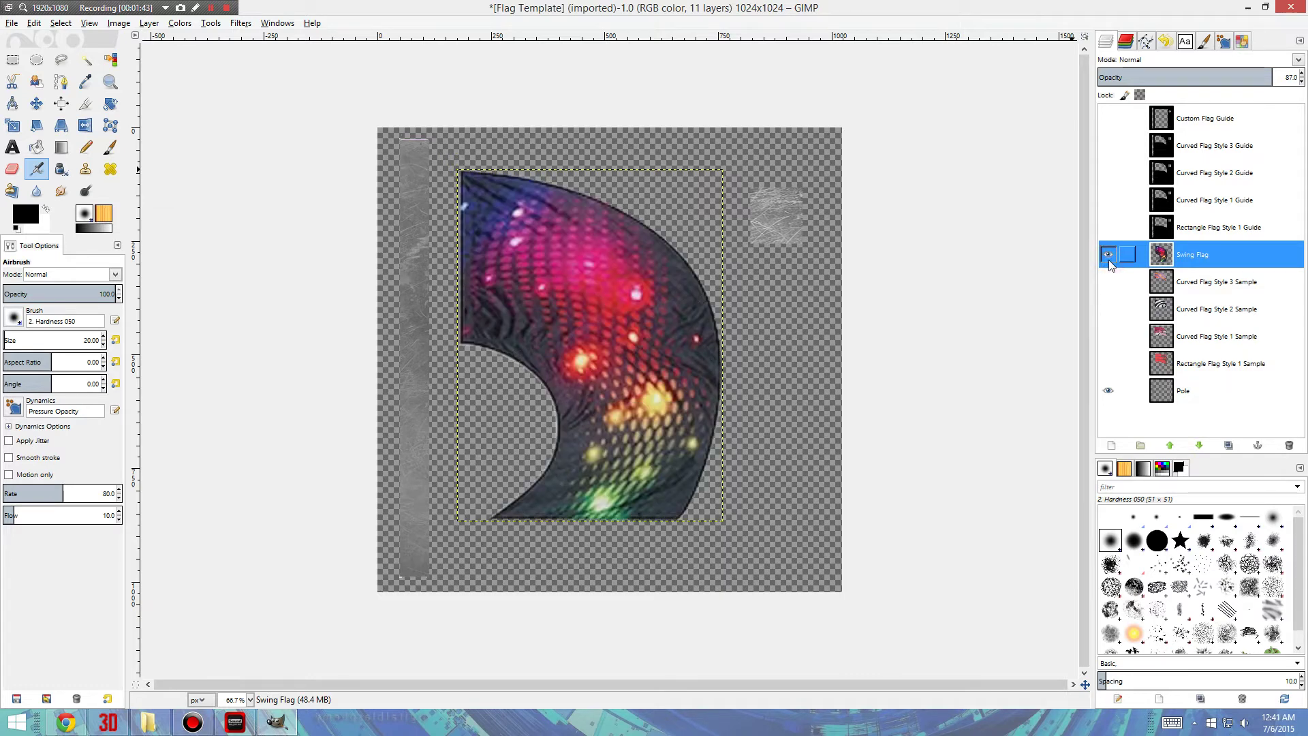
{"action": "left_click", "coordinate": [1107, 254]}
Preview Curved Flag Style 3, 2 and 1 samples, then show Rectangle Flag Style 1 Sample
{"action": "left_click", "coordinate": [1108, 281]}
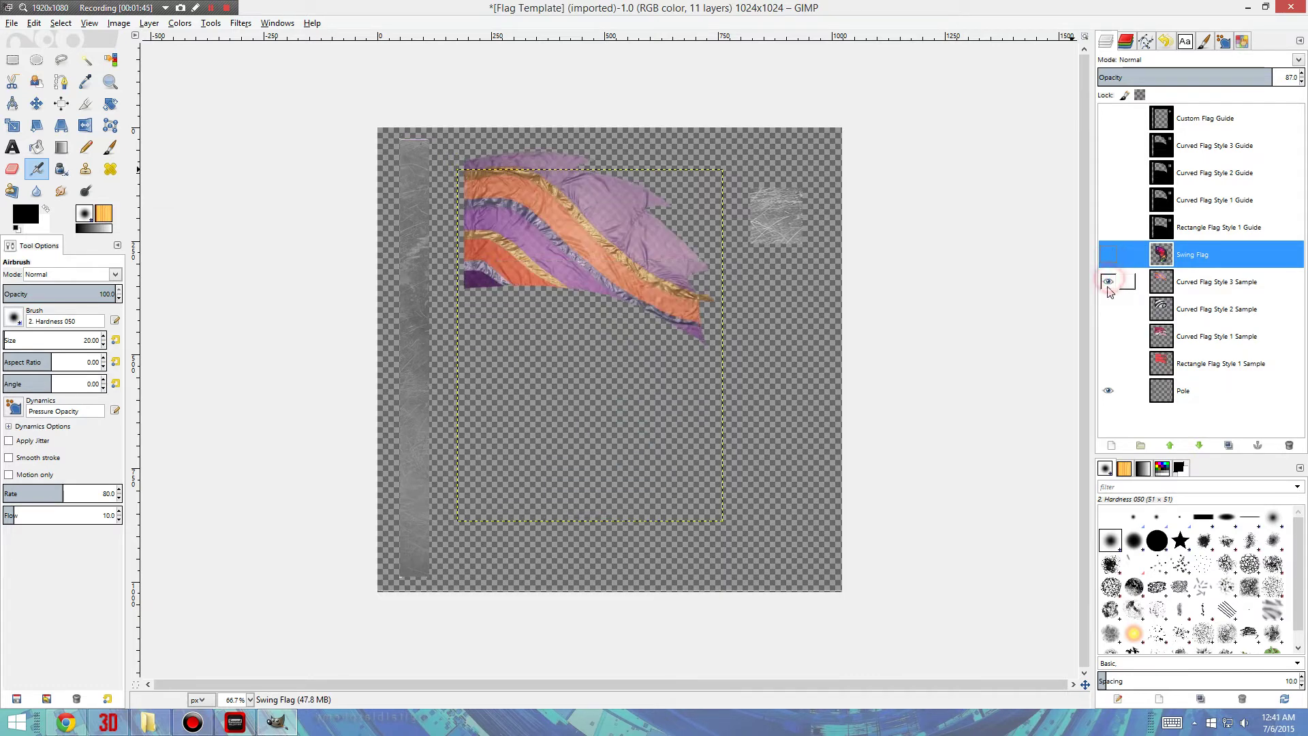
{"action": "left_click", "coordinate": [1107, 281]}
{"action": "left_click", "coordinate": [1107, 308]}
{"action": "left_click", "coordinate": [1107, 309]}
{"action": "left_click", "coordinate": [1108, 336]}
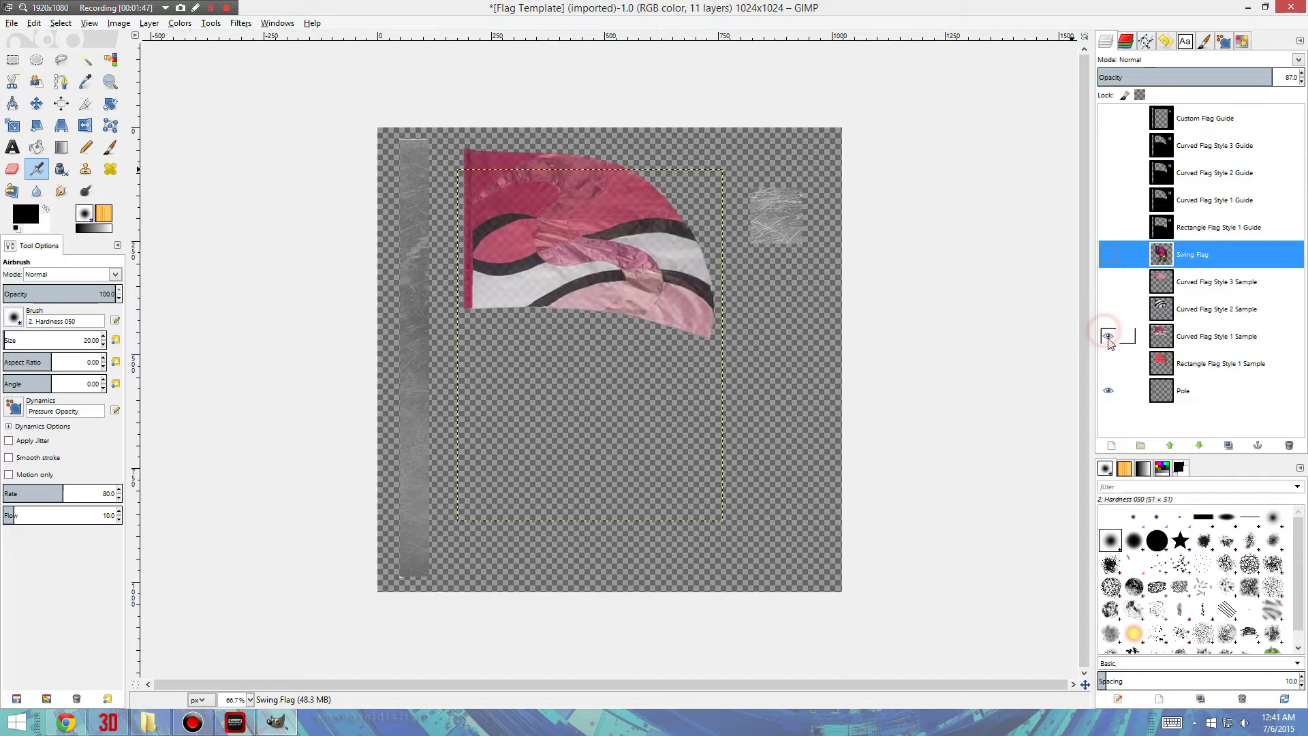
{"action": "left_click", "coordinate": [1108, 336]}
{"action": "left_click", "coordinate": [1107, 363]}
{"action": "left_click", "coordinate": [1108, 364]}
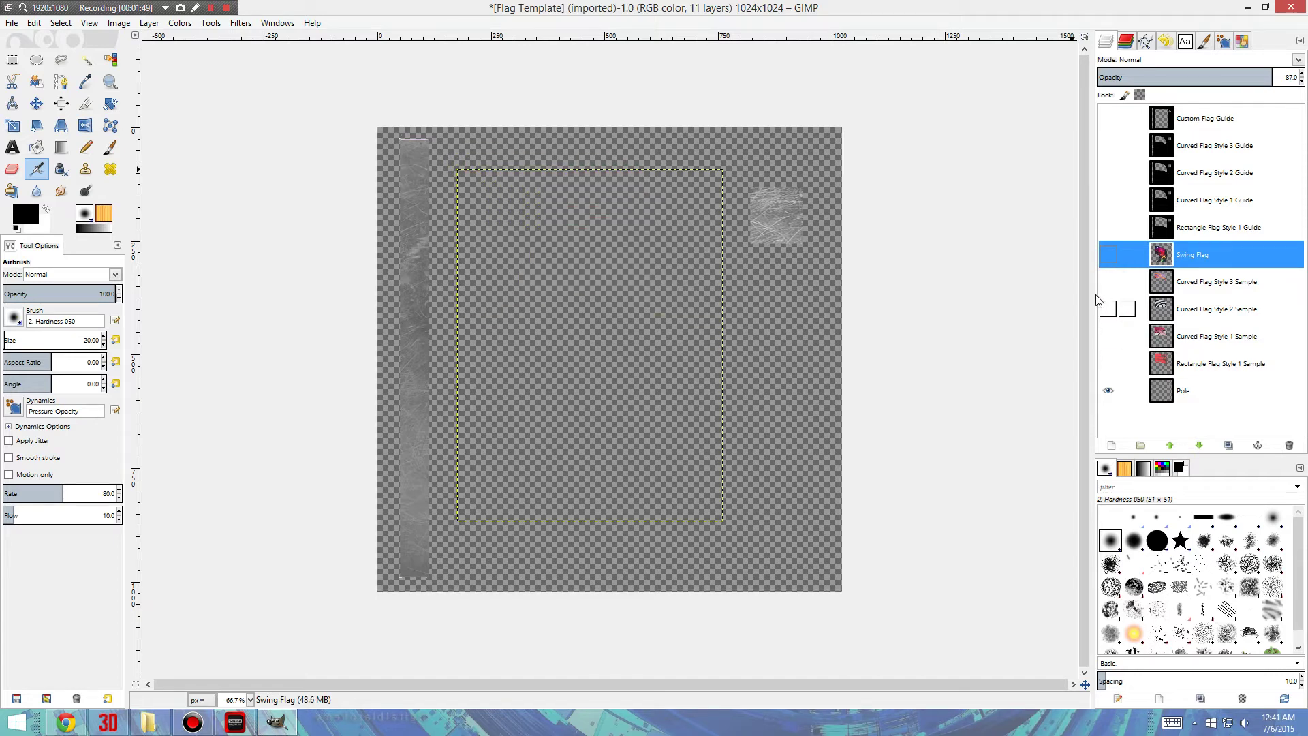
Show and hide the Rectangle Style 1 and Curved Style 1, 2 and 3 guides in turn
{"action": "left_click", "coordinate": [1109, 236]}
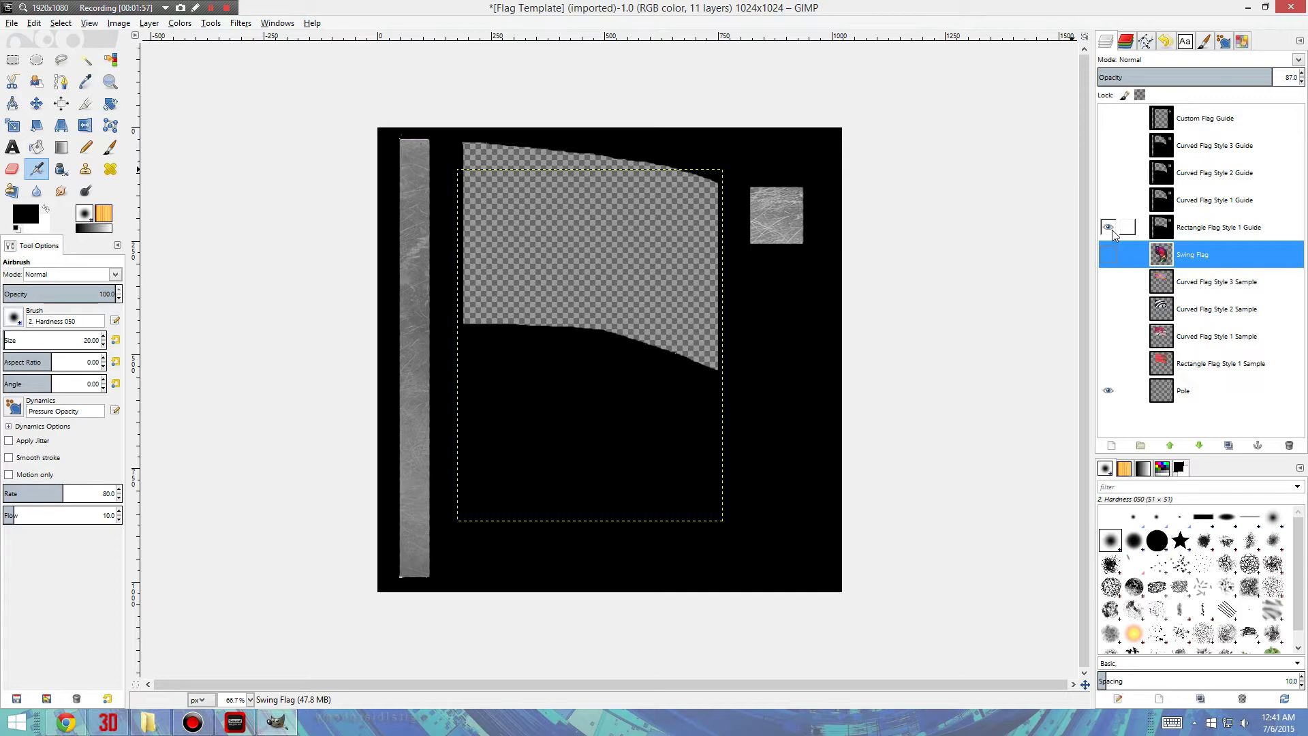
{"action": "left_click", "coordinate": [1108, 229]}
{"action": "left_click", "coordinate": [1109, 202]}
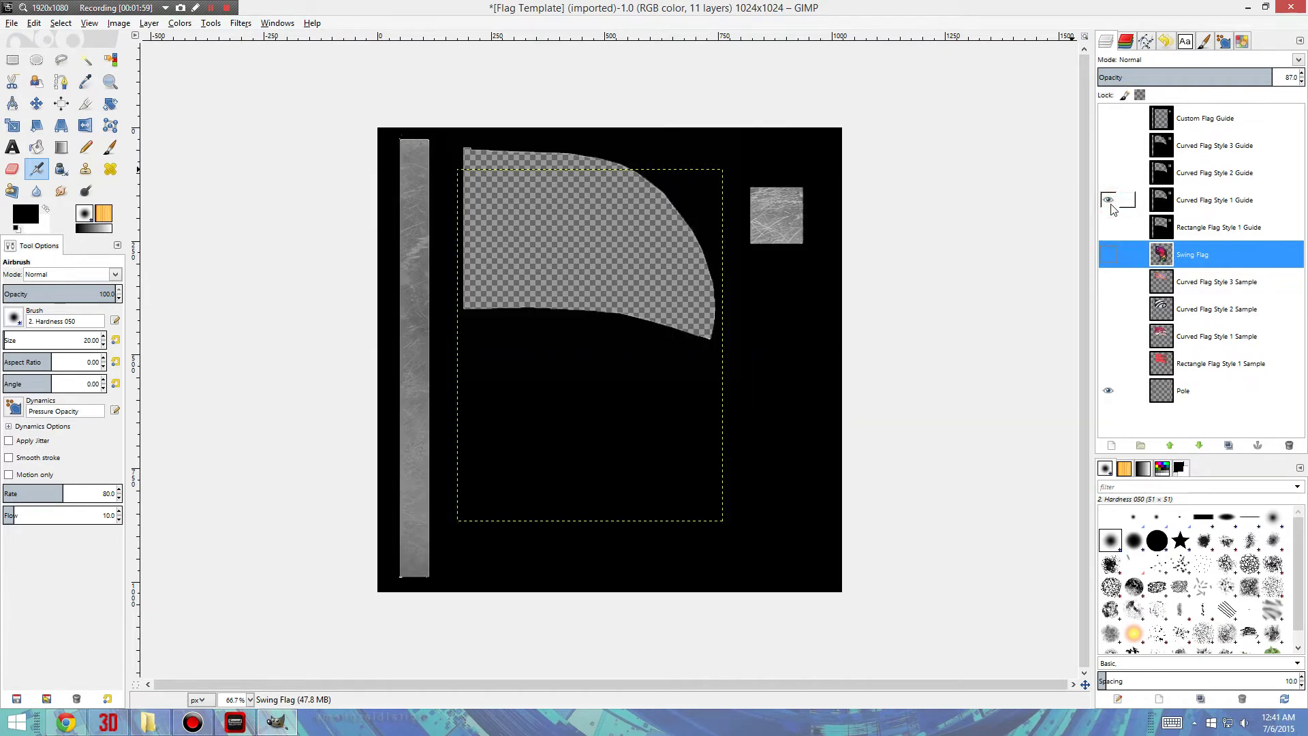
{"action": "left_click", "coordinate": [1110, 204]}
{"action": "left_click", "coordinate": [1109, 177]}
{"action": "left_click", "coordinate": [1110, 177]}
{"action": "left_click", "coordinate": [1110, 153]}
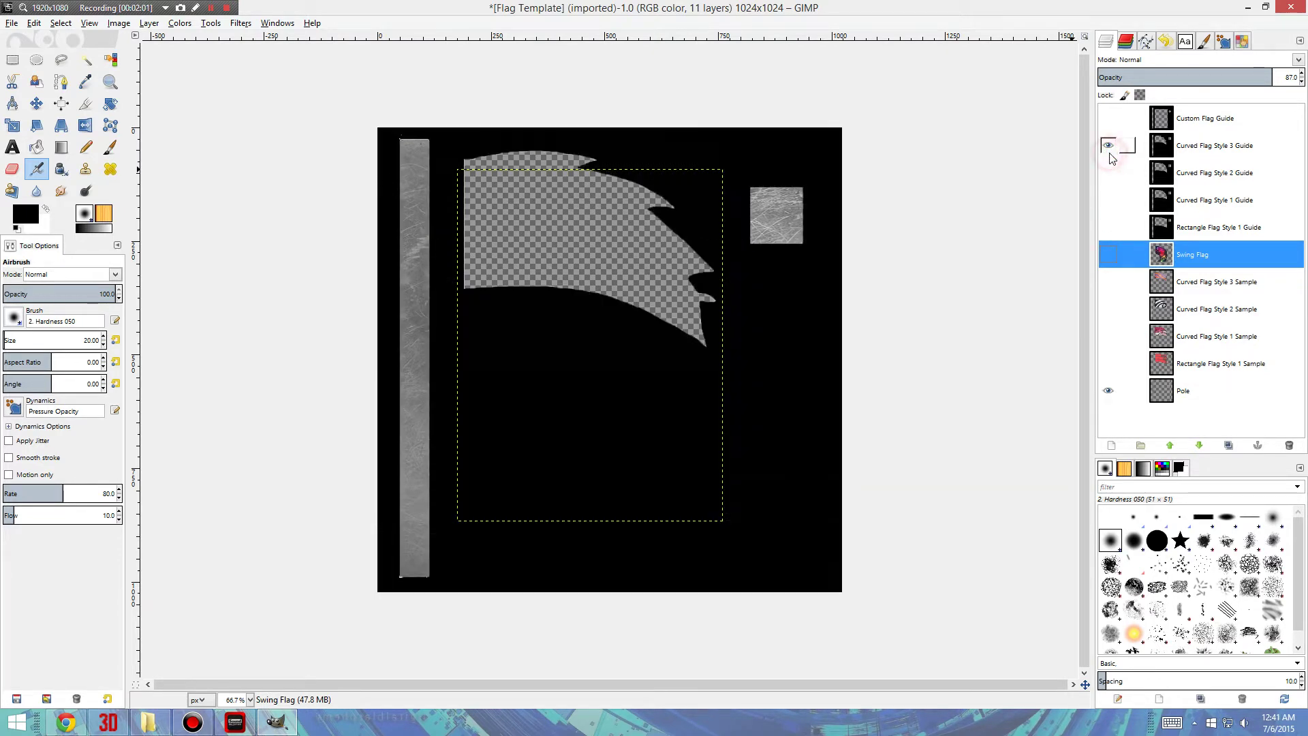
{"action": "left_click", "coordinate": [1109, 145]}
Show Custom Flag Guide with Swing Flag over it, then hide the guide
{"action": "left_click", "coordinate": [1108, 117]}
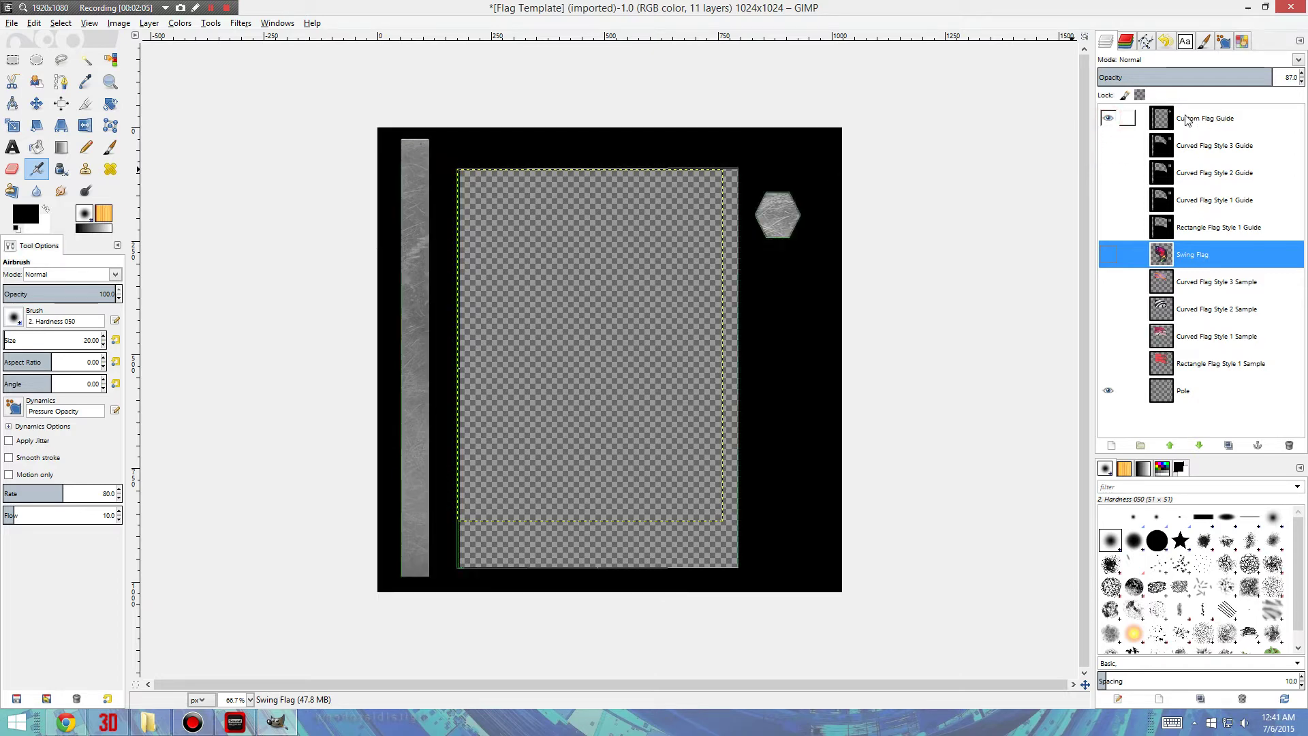
{"action": "left_click", "coordinate": [1111, 254]}
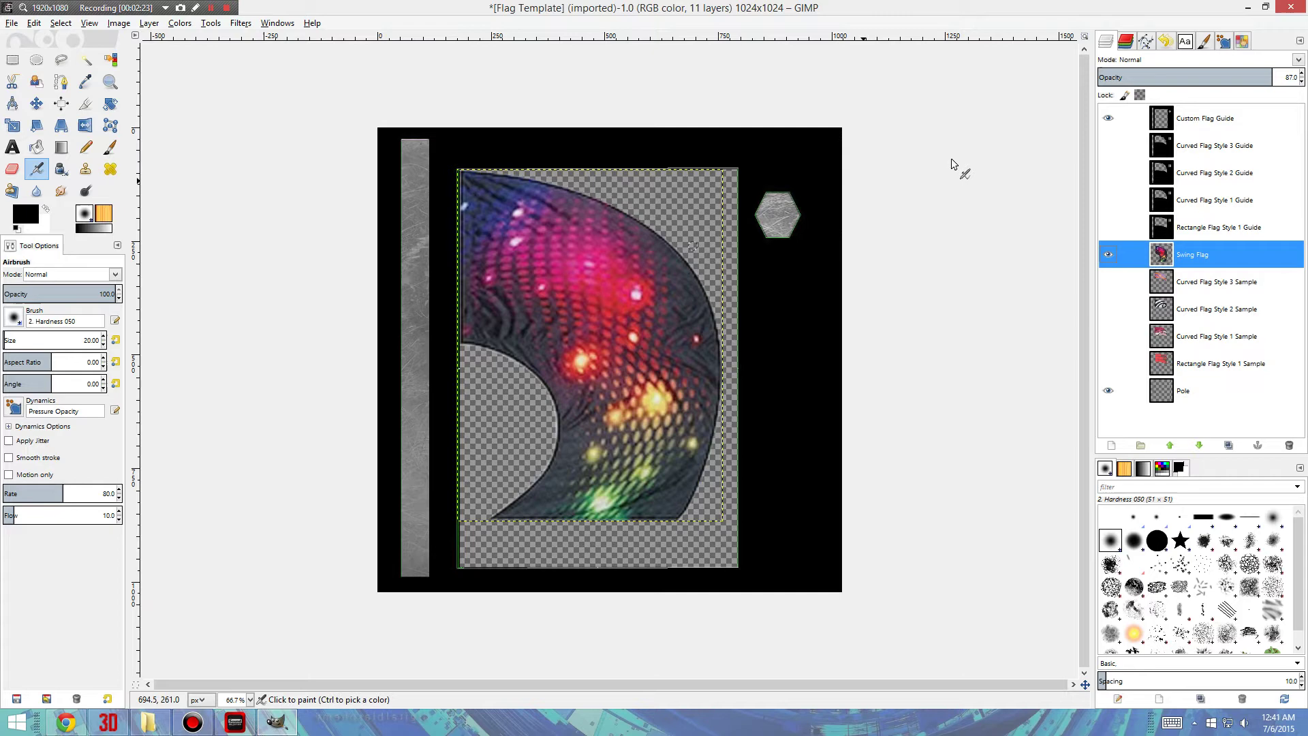
{"action": "left_click", "coordinate": [1107, 120]}
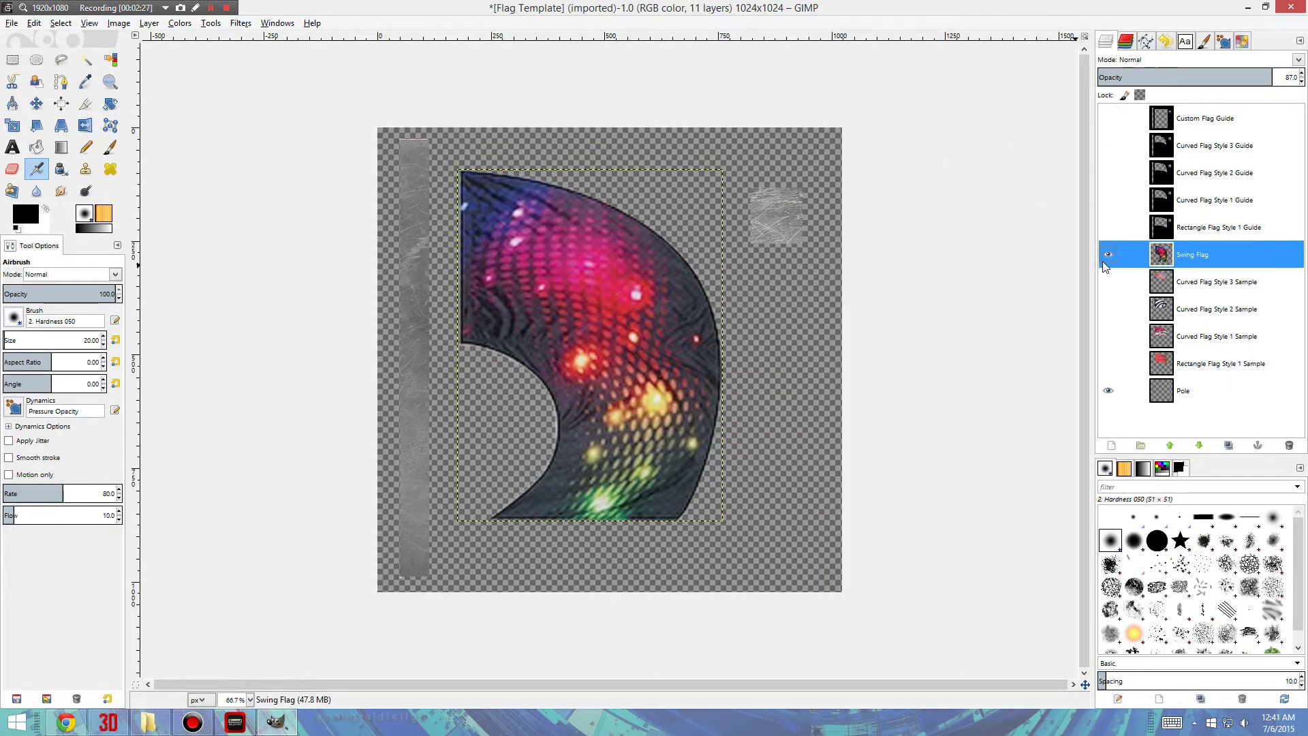
Hide Swing Flag and open inf1mt02.jpg from the Desktop as a new image
{"action": "left_click", "coordinate": [1107, 254]}
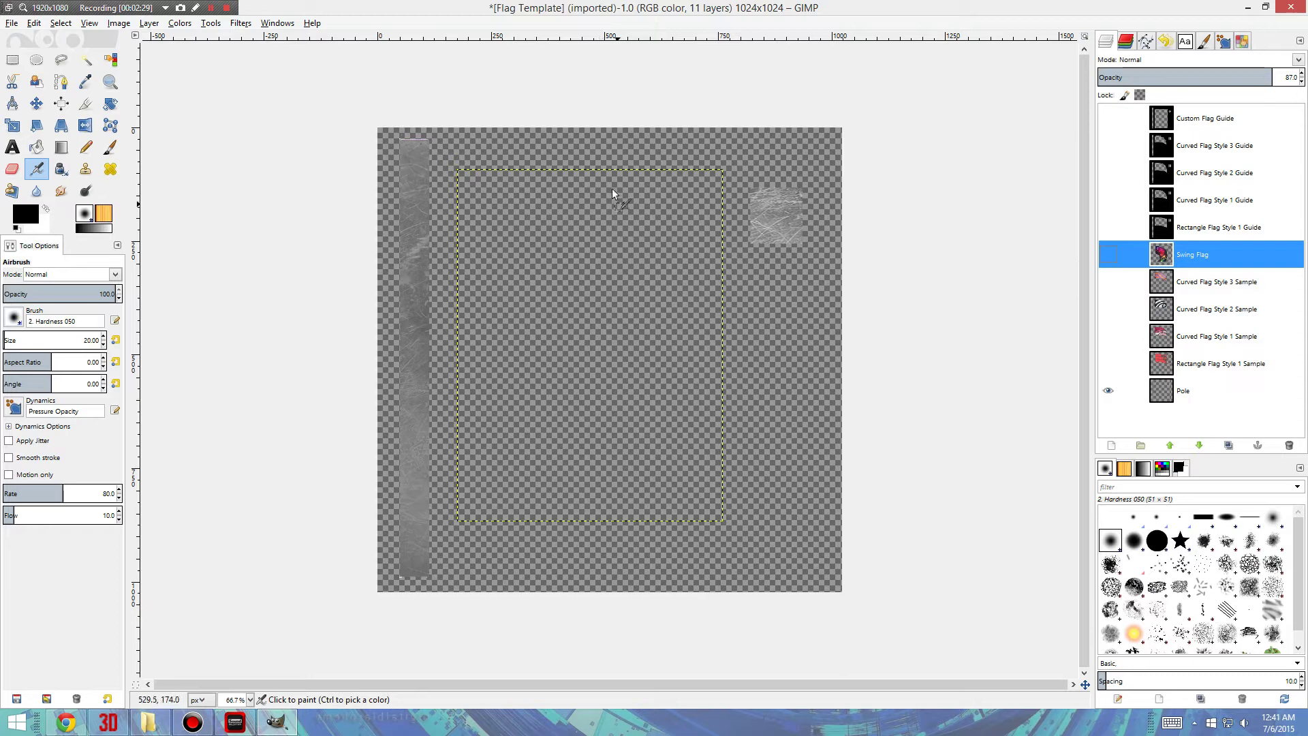
{"action": "left_click", "coordinate": [12, 22]}
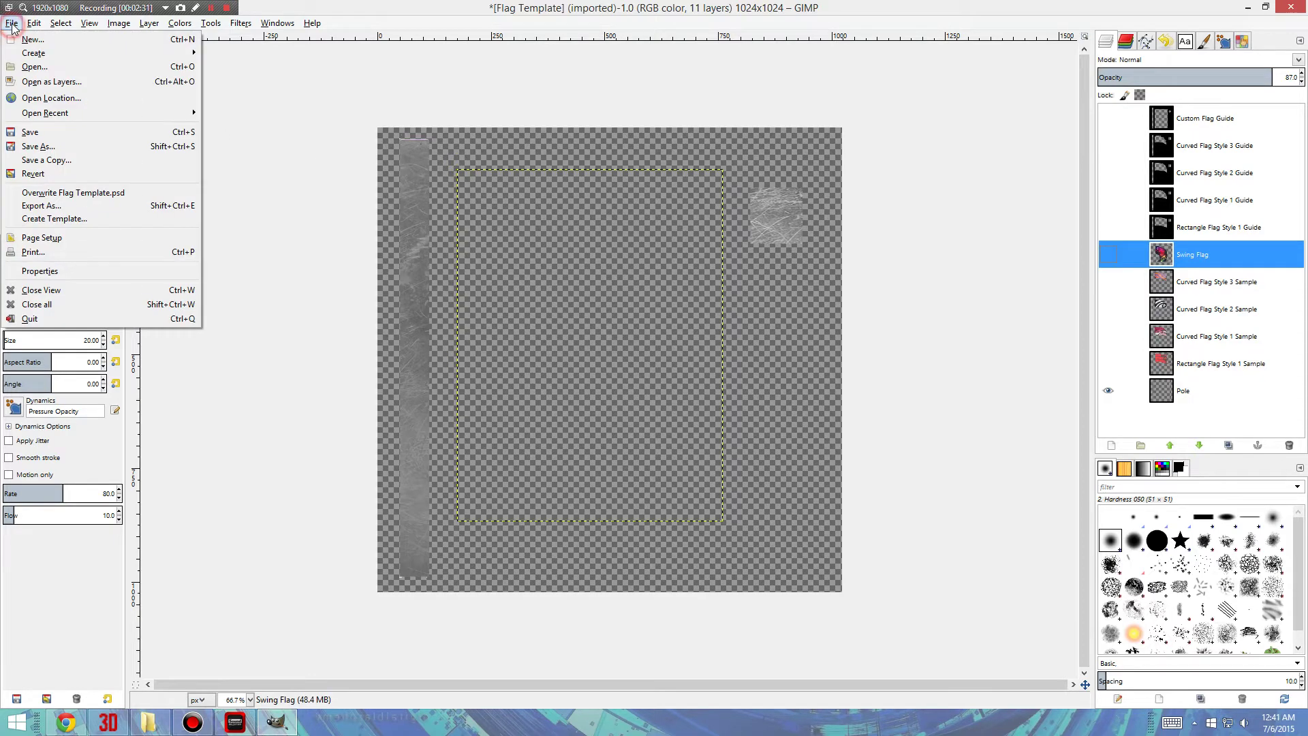
{"action": "left_click", "coordinate": [36, 66]}
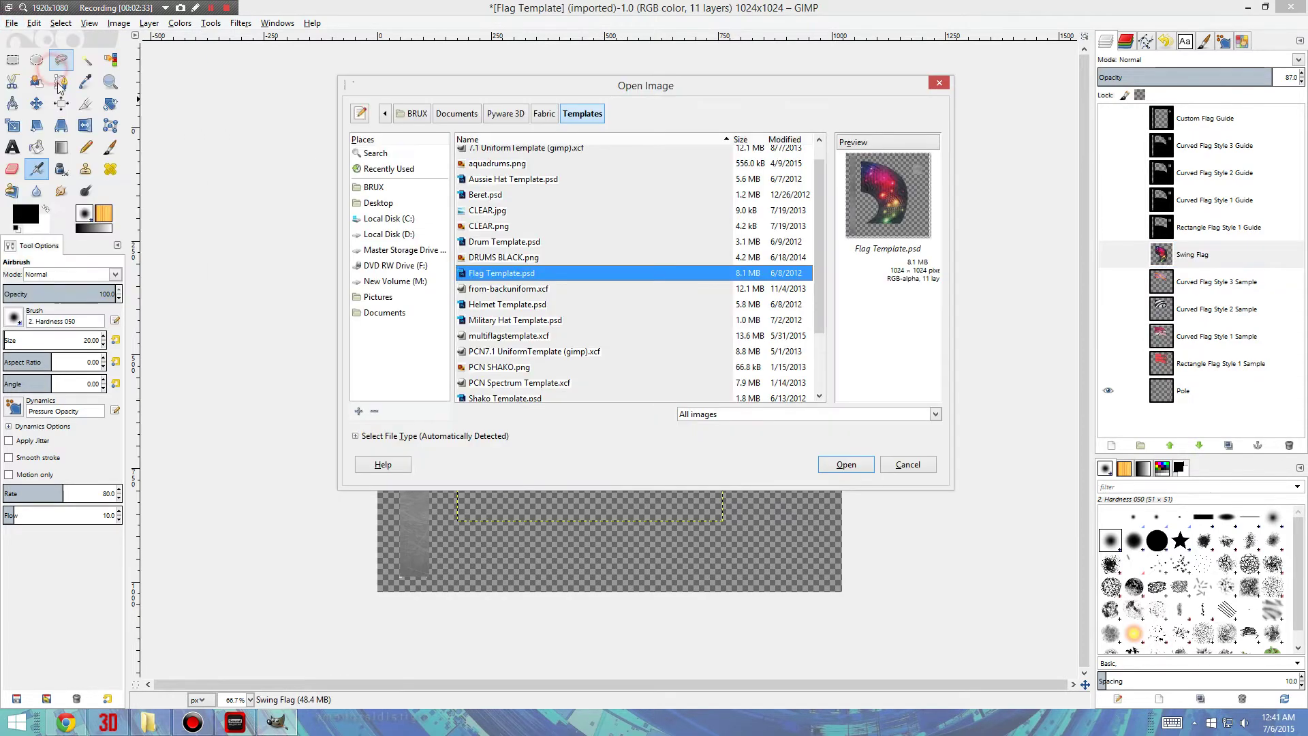
{"action": "left_click", "coordinate": [378, 203]}
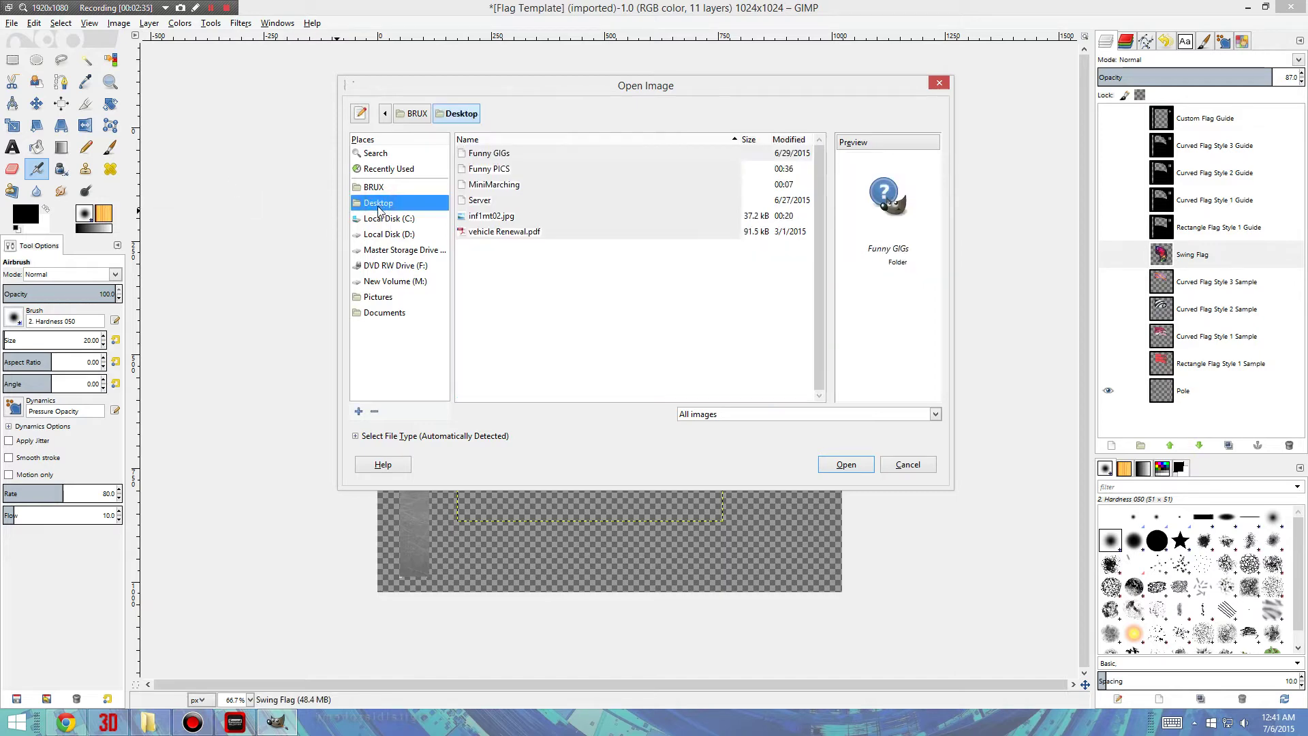
{"action": "left_click", "coordinate": [511, 217]}
{"action": "left_click", "coordinate": [855, 463]}
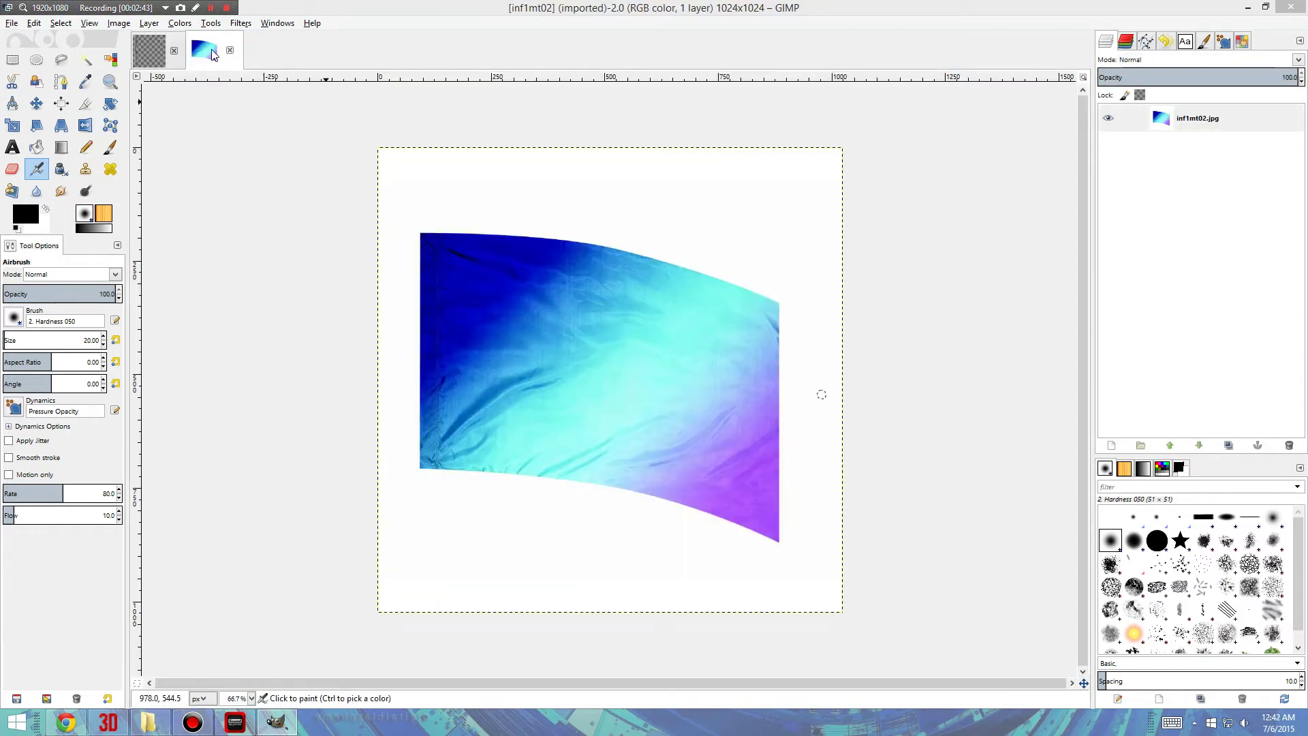
{"action": "left_click", "coordinate": [153, 54]}
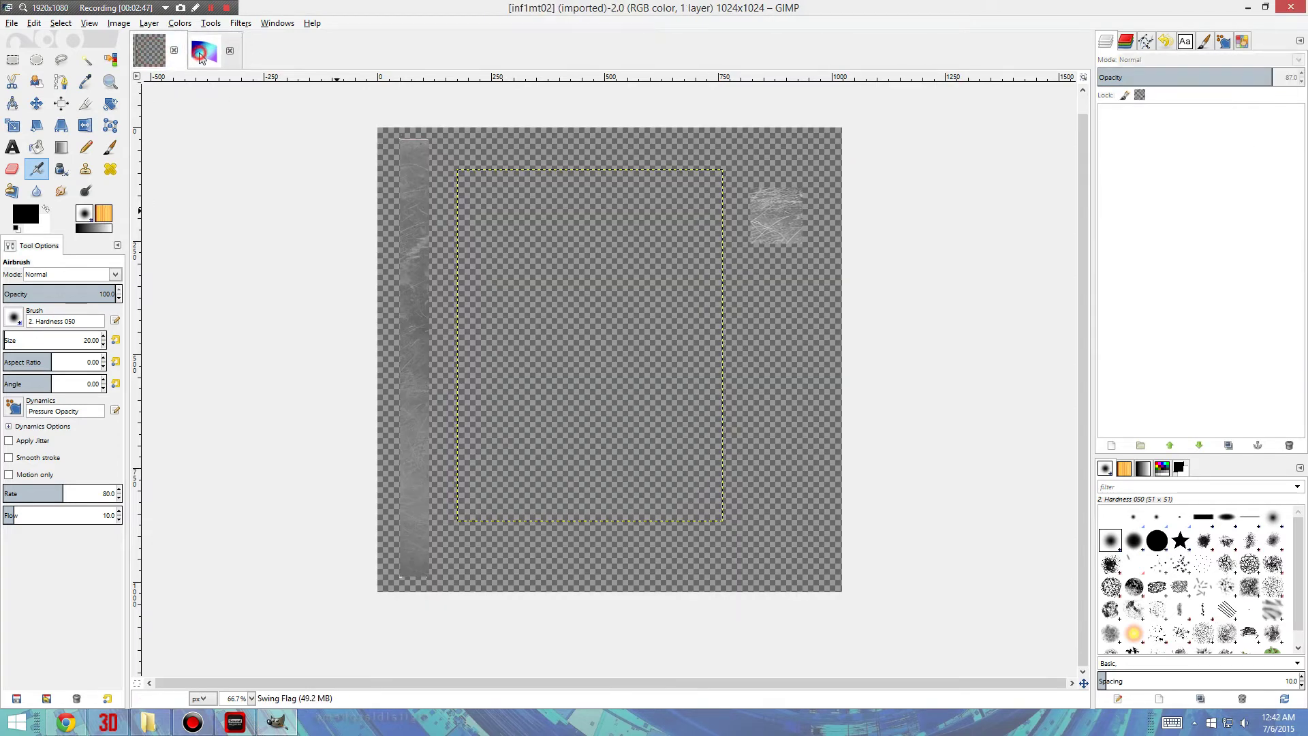
{"action": "left_click", "coordinate": [204, 51]}
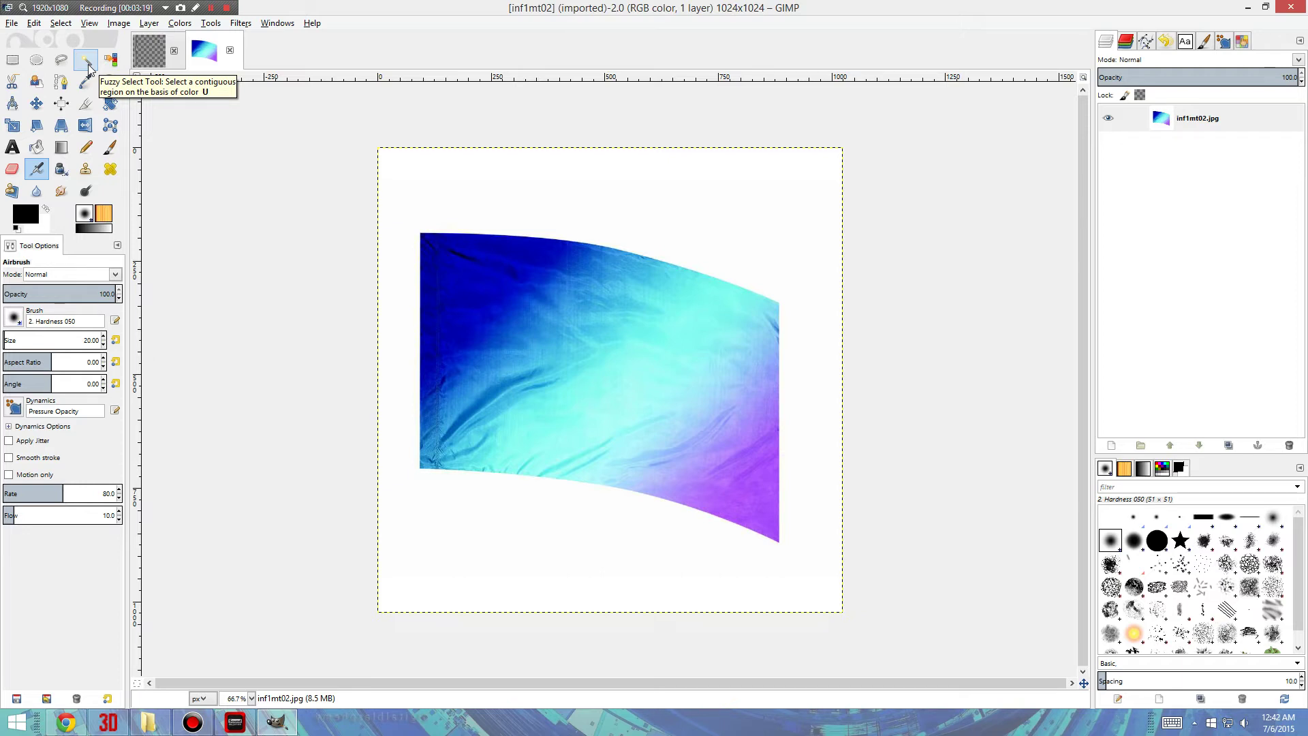
Fuzzy-select the white background, raise the threshold to 24 and reselect it
{"action": "left_click", "coordinate": [87, 64]}
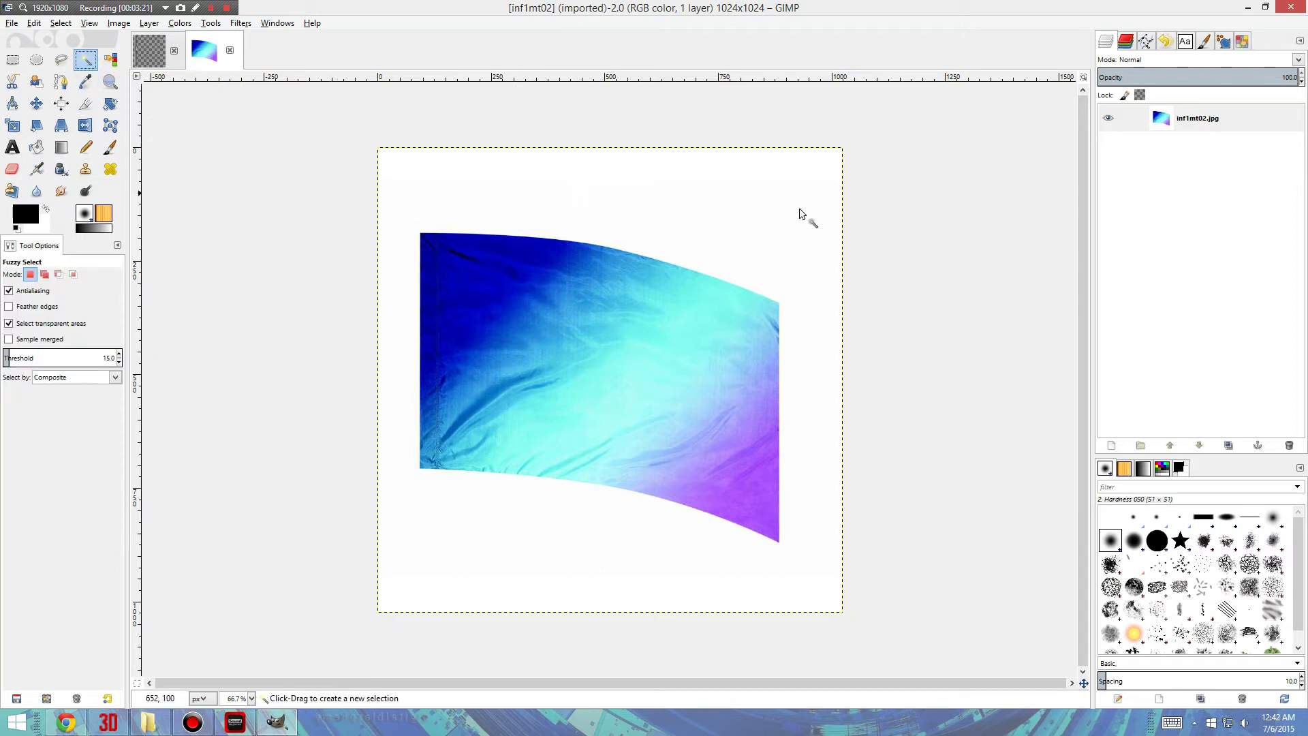
{"action": "left_click", "coordinate": [607, 206]}
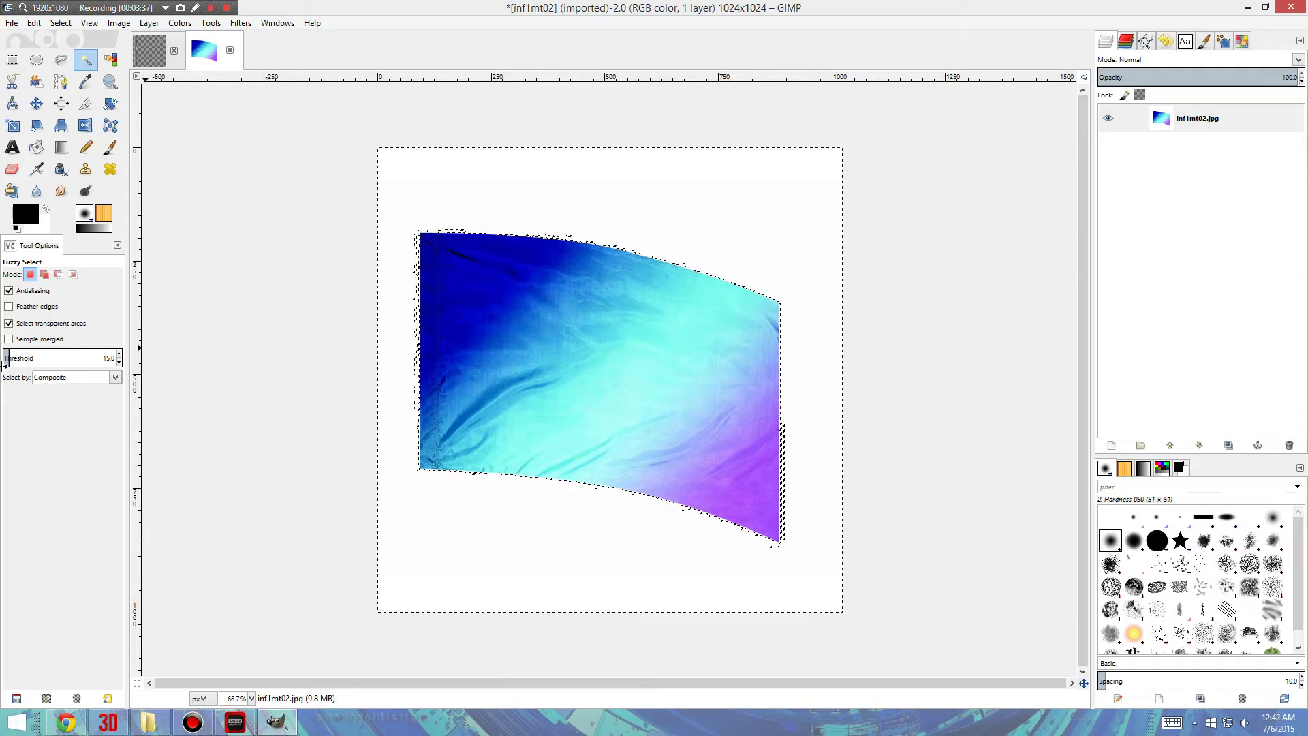
{"action": "left_click", "coordinate": [120, 352]}
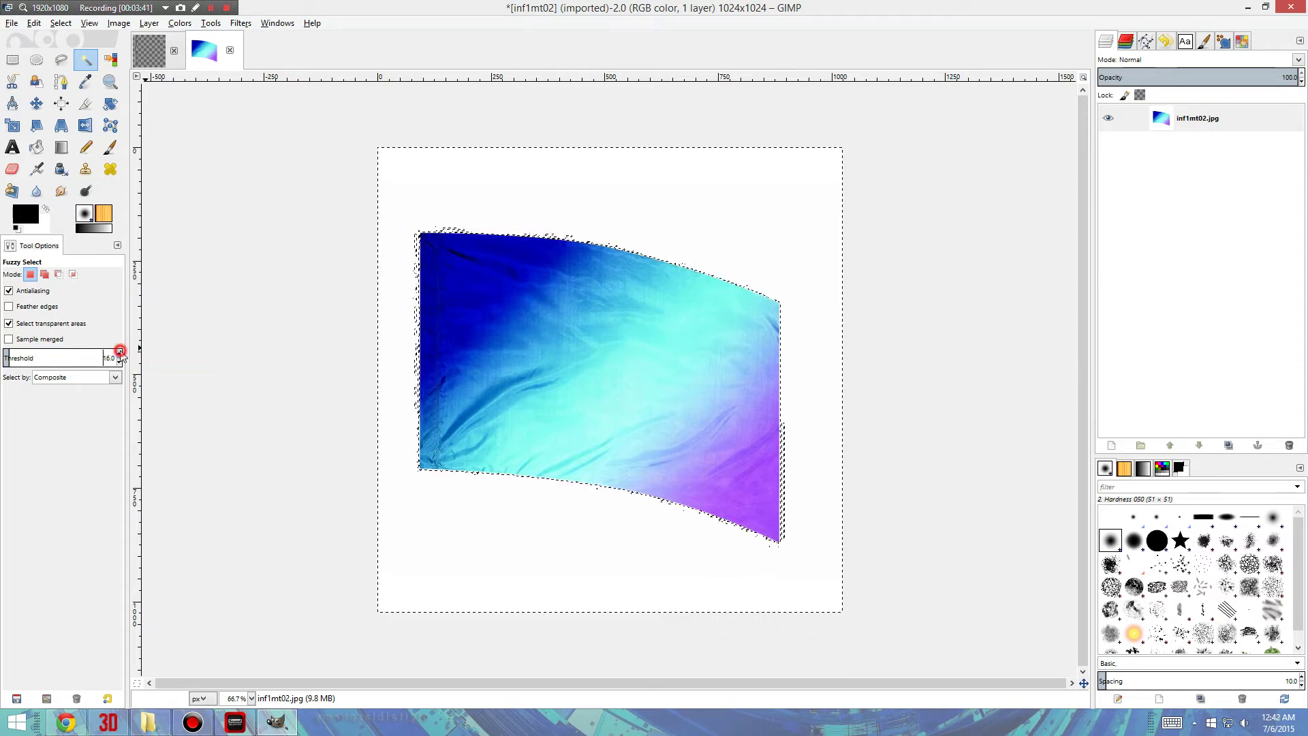
{"action": "left_click", "coordinate": [119, 352]}
{"action": "left_click", "coordinate": [120, 352]}
{"action": "left_click", "coordinate": [119, 353]}
{"action": "left_click", "coordinate": [119, 352]}
{"action": "left_click", "coordinate": [119, 352]}
{"action": "left_click", "coordinate": [119, 352]}
{"action": "left_click", "coordinate": [119, 352]}
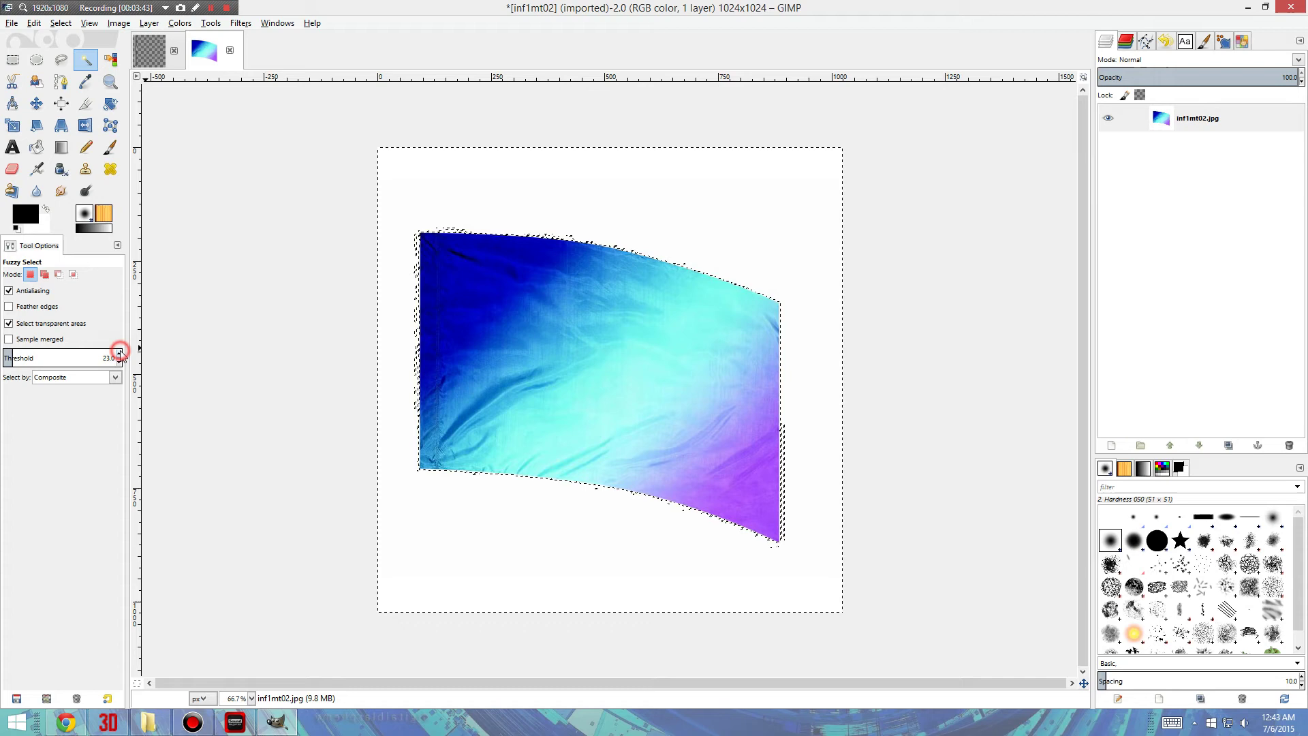
{"action": "left_click", "coordinate": [120, 352]}
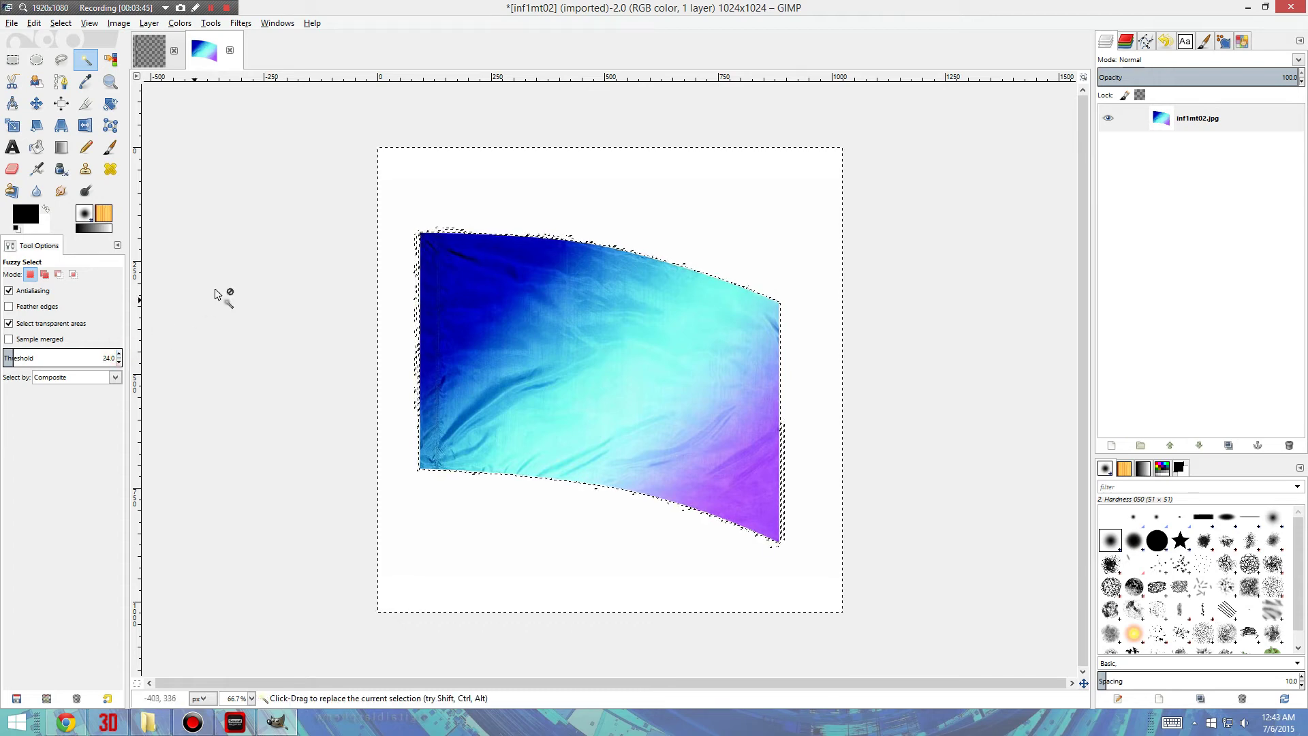
{"action": "left_click", "coordinate": [513, 181]}
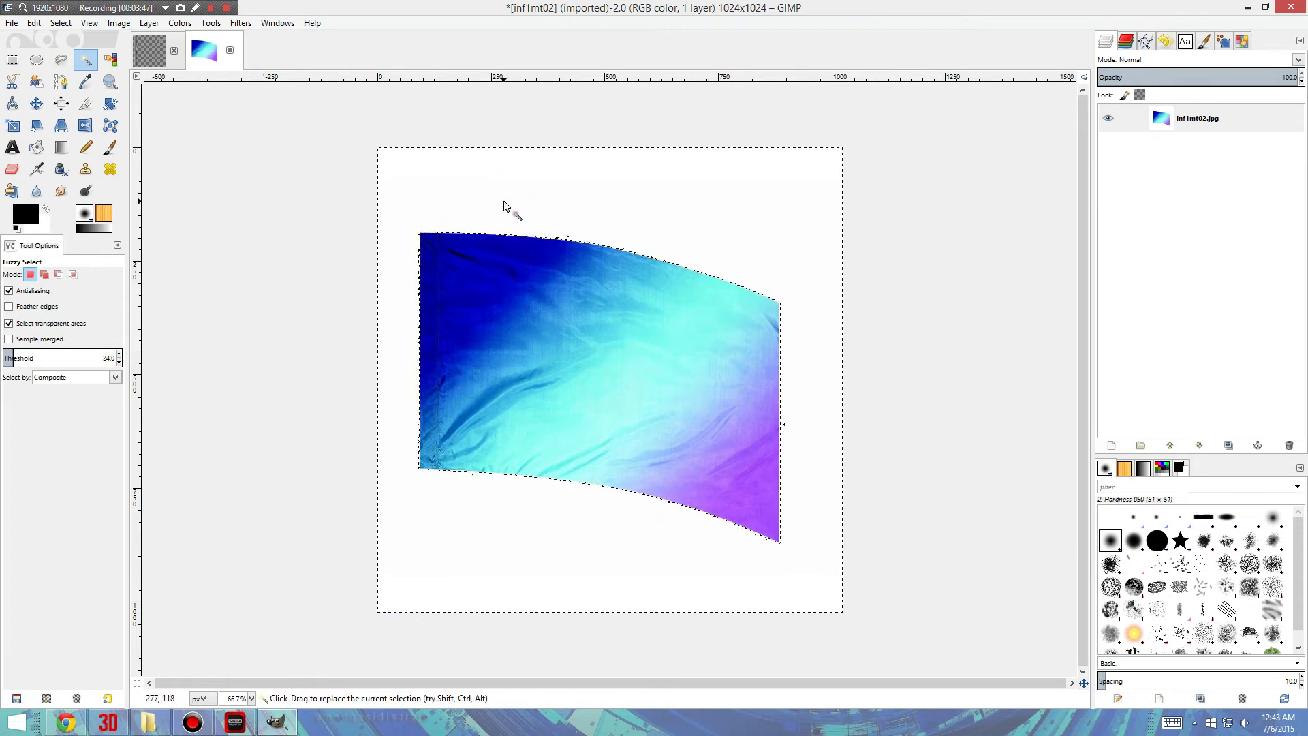
Raise the threshold to 31, enable feather edges at radius 10, and reselect the background
{"action": "double_click", "coordinate": [119, 354]}
{"action": "double_click", "coordinate": [118, 354]}
{"action": "left_click", "coordinate": [567, 201]}
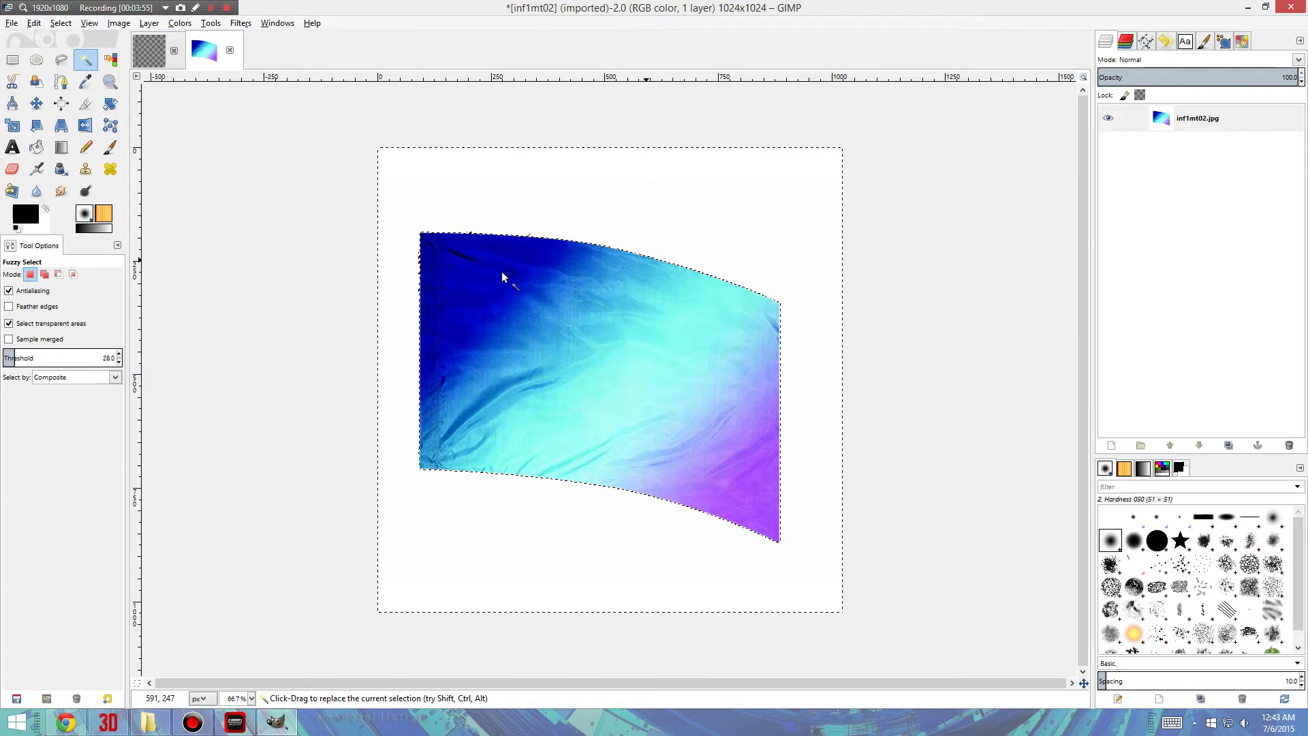
{"action": "left_click", "coordinate": [117, 354]}
{"action": "left_click", "coordinate": [118, 353]}
{"action": "left_click", "coordinate": [117, 353]}
{"action": "left_click", "coordinate": [34, 308]}
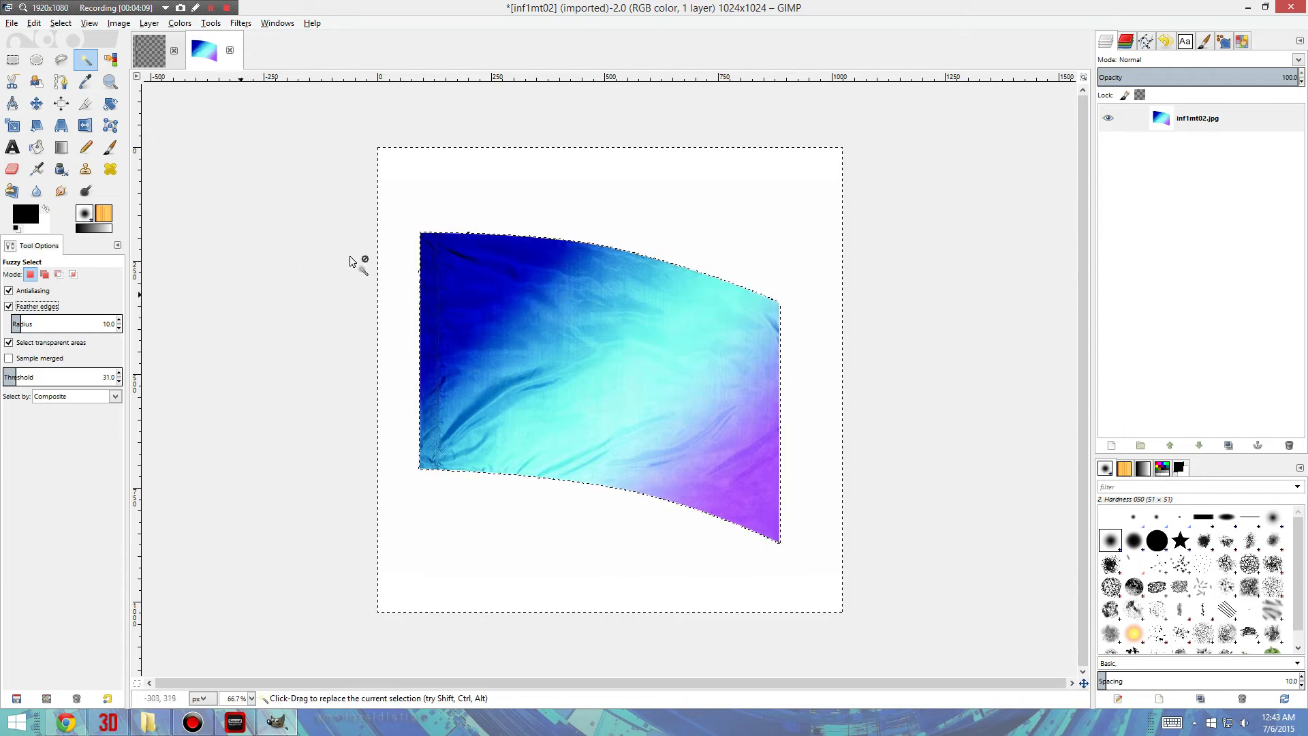
{"action": "left_click", "coordinate": [539, 198]}
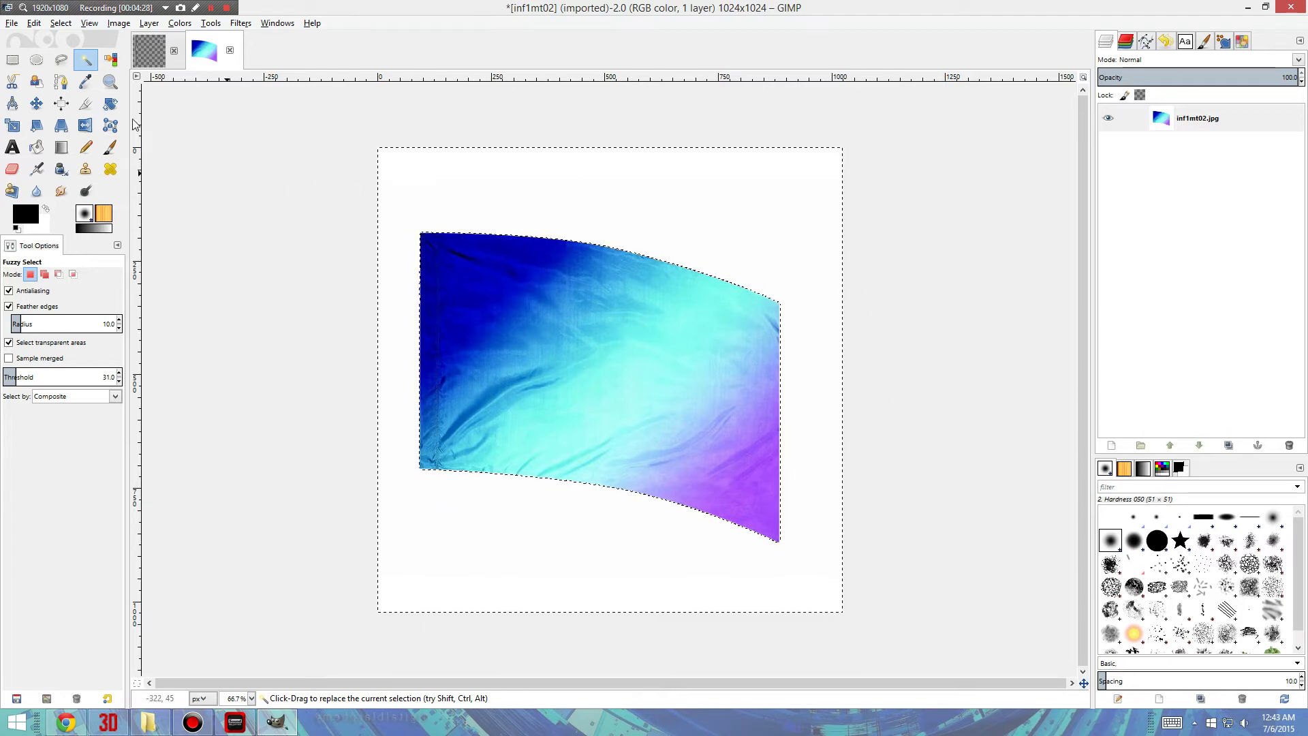
Invert the selection, cut the gradient flag to the clipboard, and switch back to Flag Template
{"action": "left_click", "coordinate": [62, 23]}
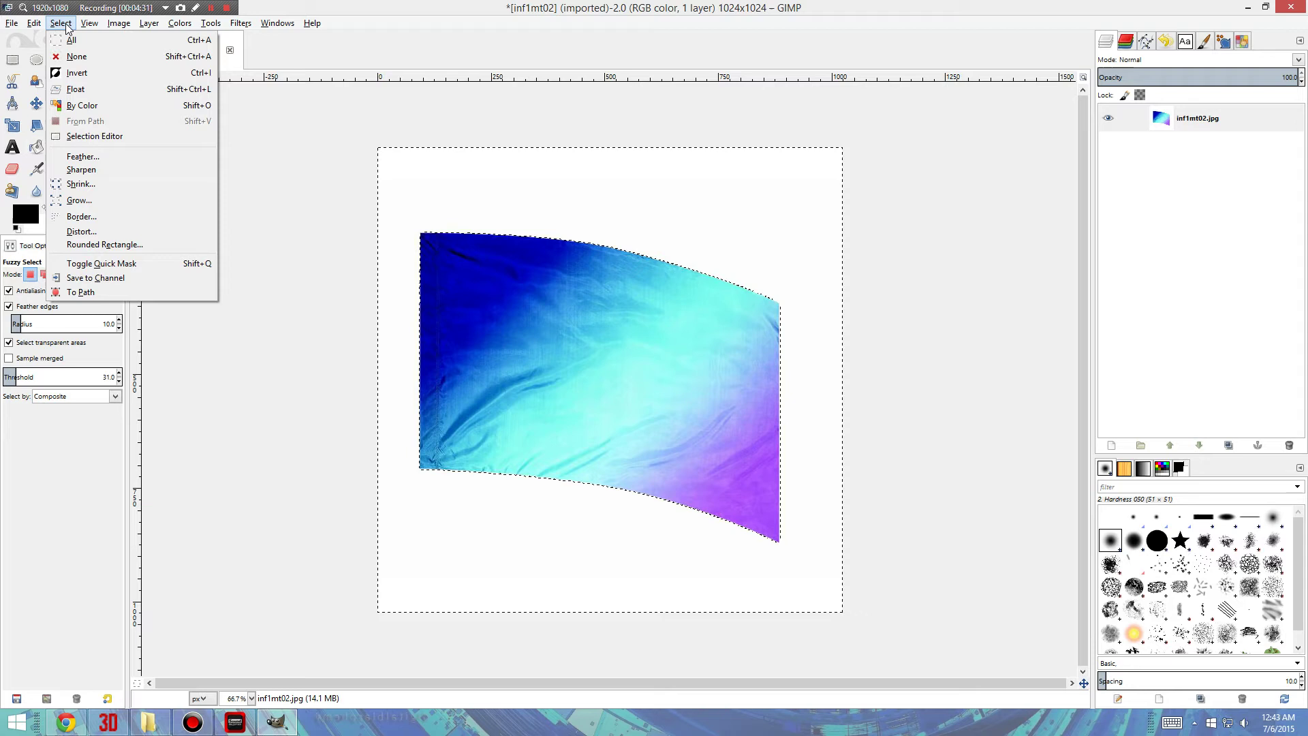
{"action": "left_click", "coordinate": [93, 73]}
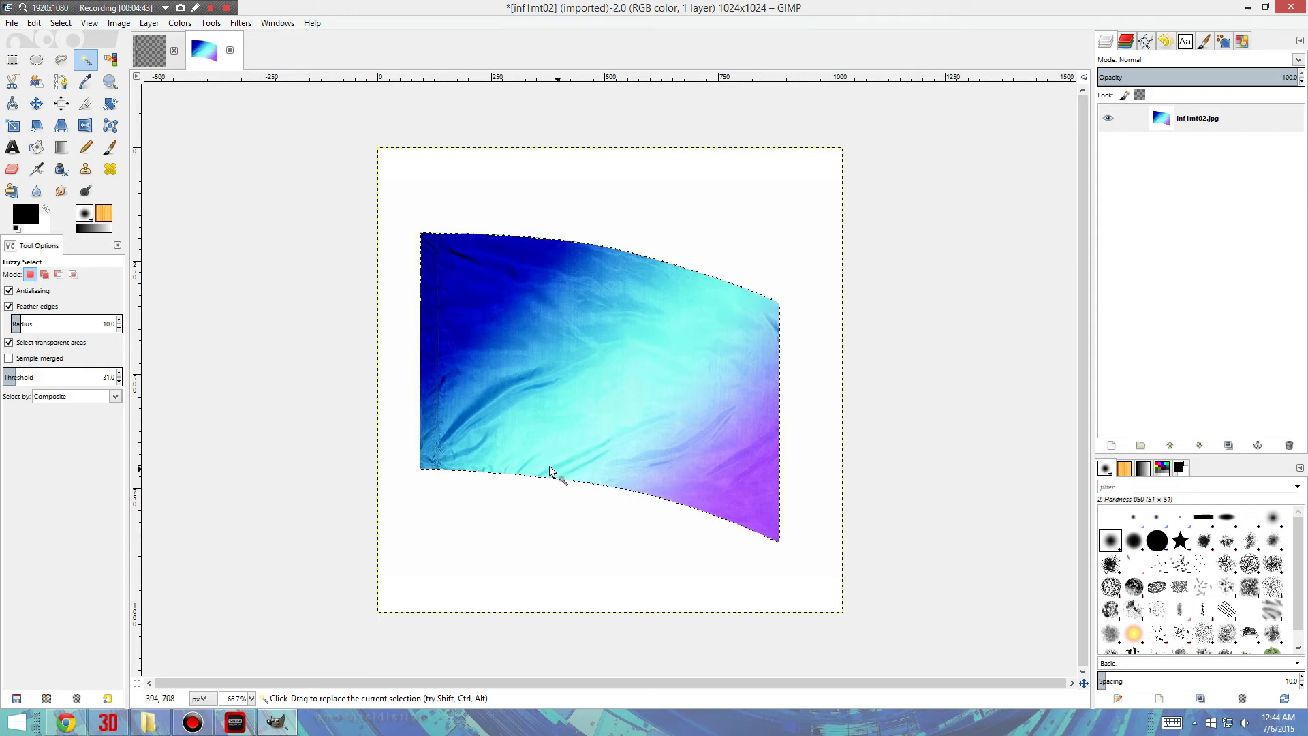
{"action": "left_click", "coordinate": [34, 25]}
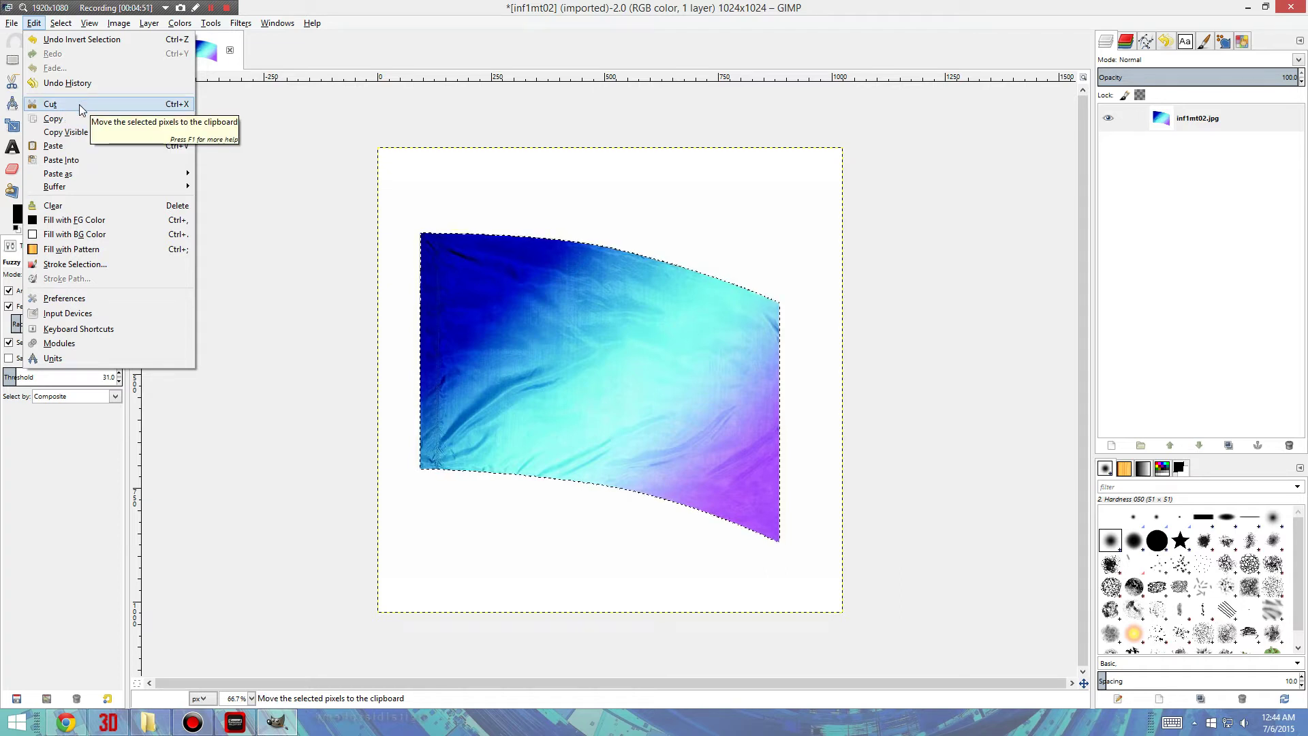
{"action": "left_click", "coordinate": [80, 107]}
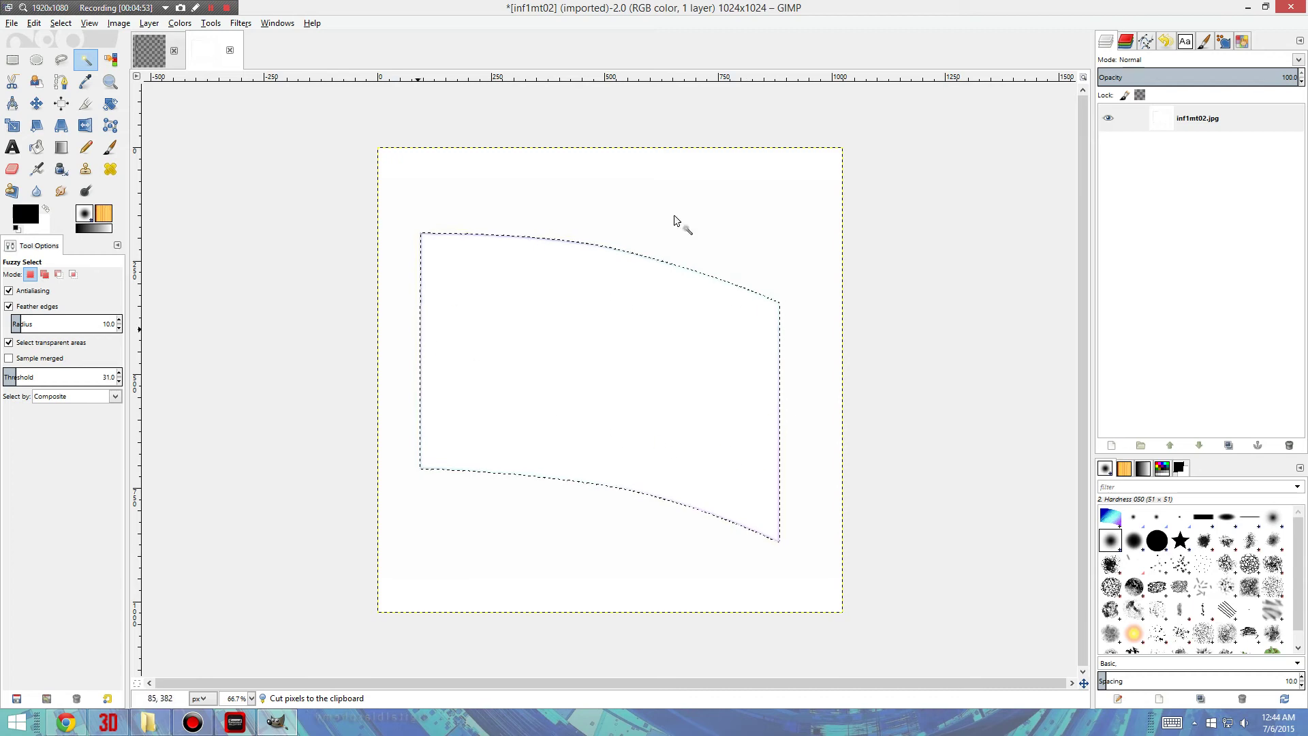
{"action": "left_click", "coordinate": [149, 49]}
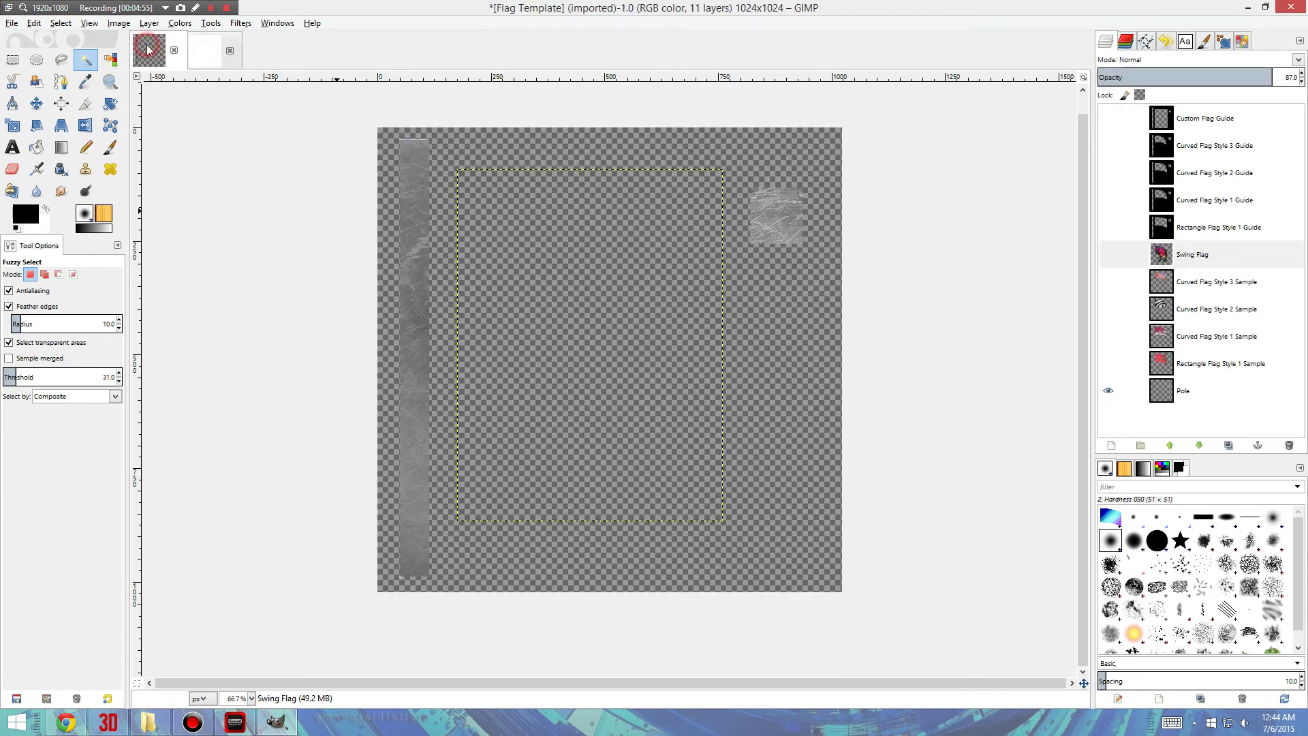
Show and select Rectangle Flag Style 1 Guide, paste the flag, and move it beside the pole
{"action": "left_click", "coordinate": [1106, 228]}
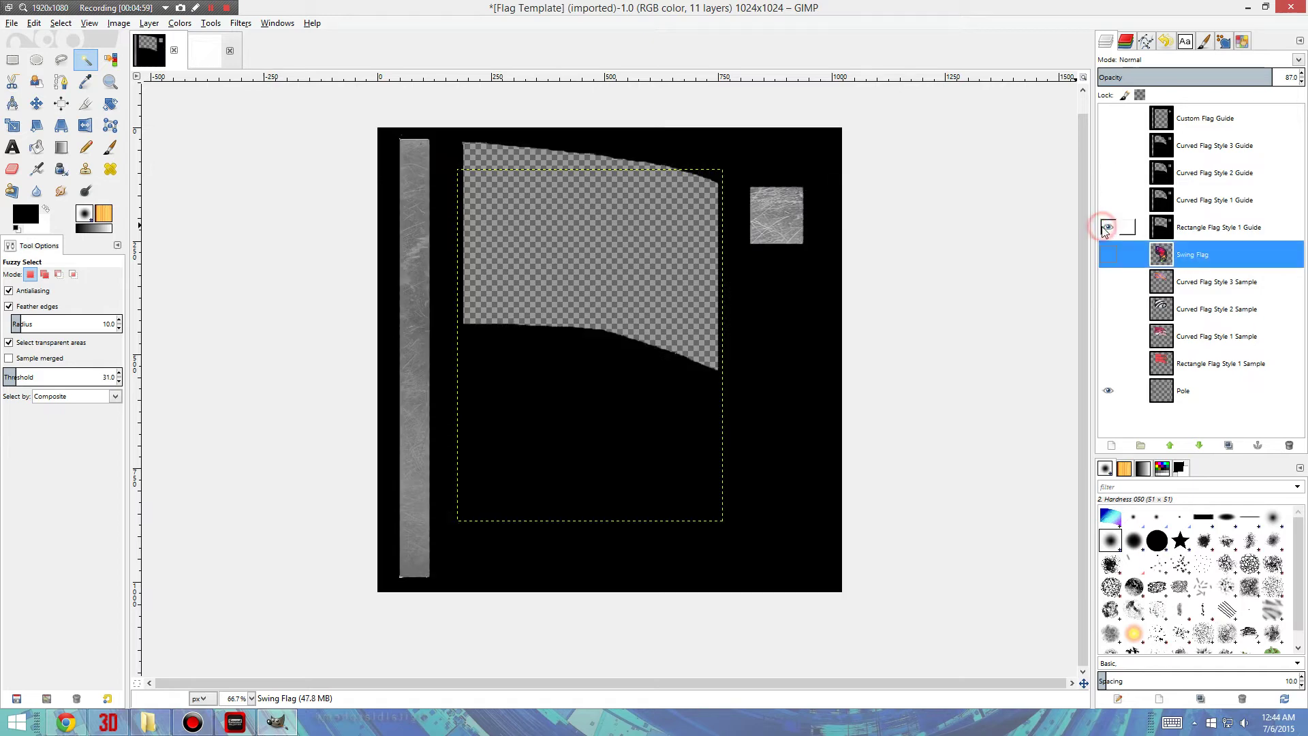
{"action": "left_click", "coordinate": [1205, 226]}
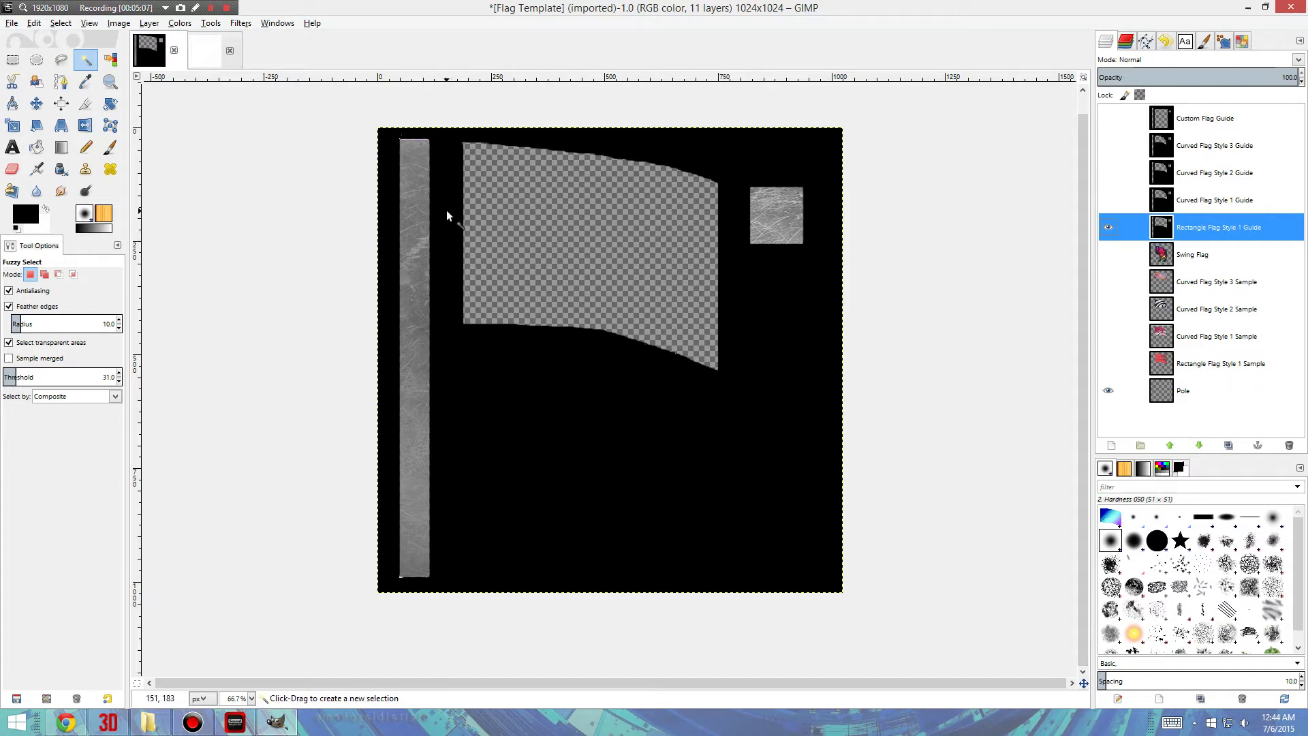
{"action": "left_click", "coordinate": [34, 23]}
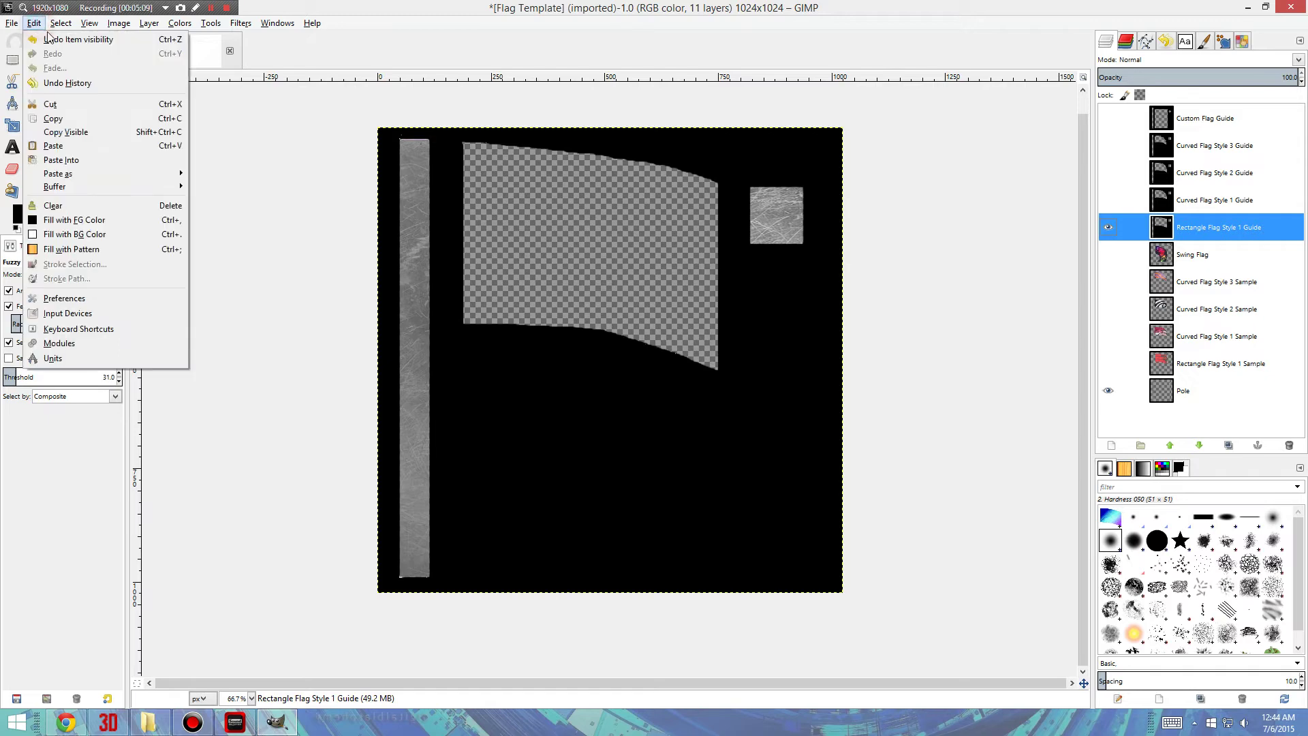
{"action": "left_click", "coordinate": [71, 147]}
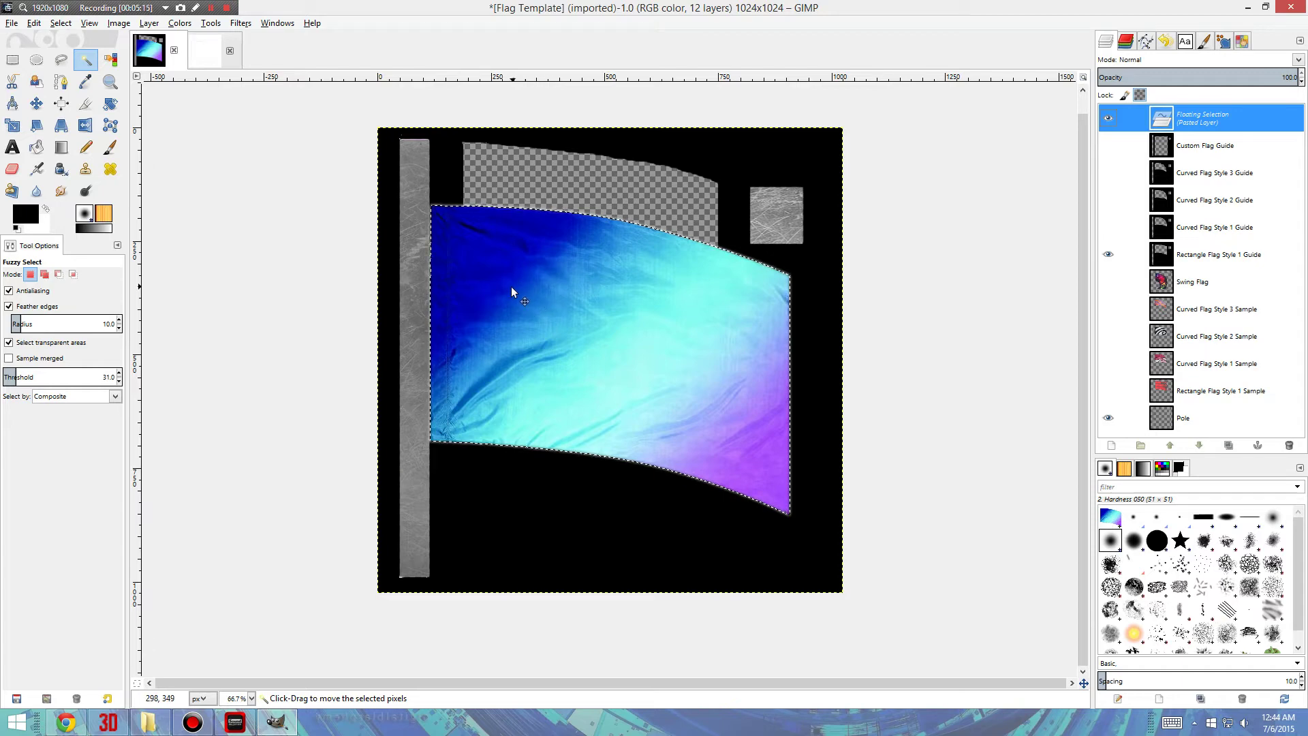
{"action": "left_click_drag", "start_coordinate": [514, 284], "coordinate": [541, 223]}
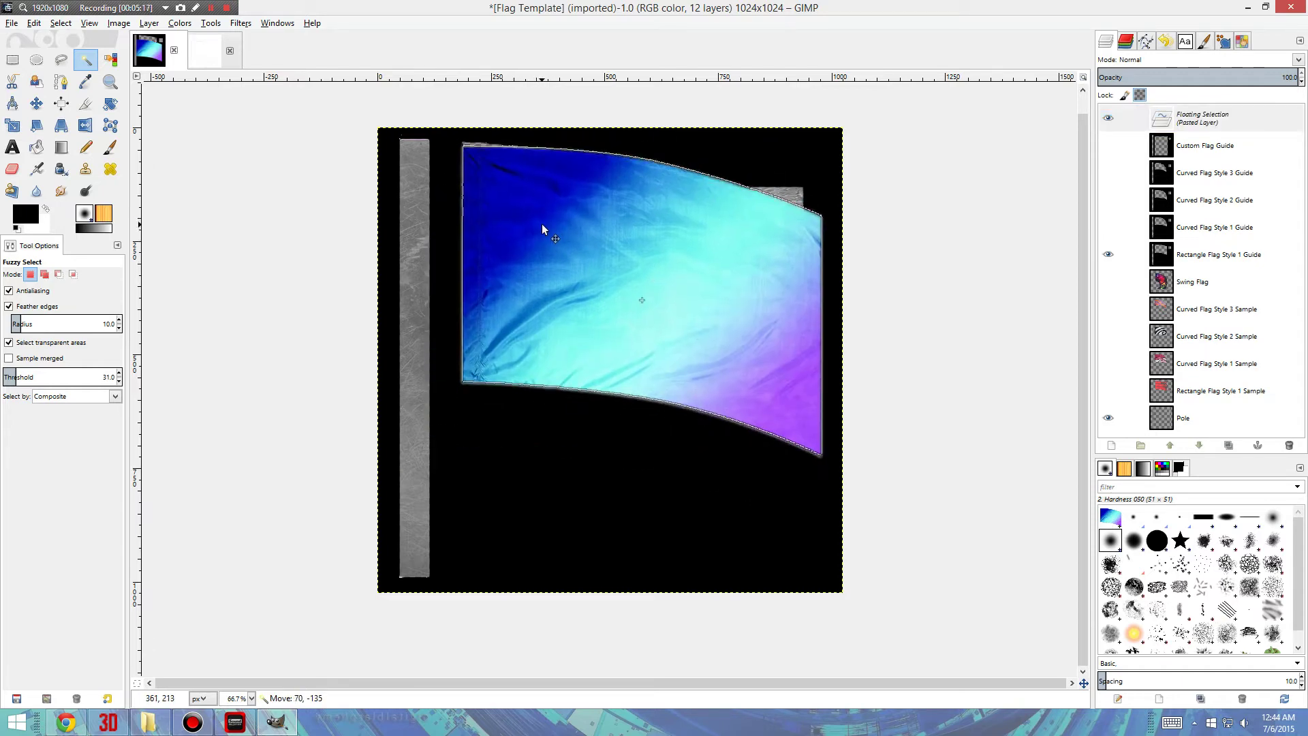
Try shrinking the pasted flag with the Scale tool, then cancel that first attempt
{"action": "left_click", "coordinate": [15, 130]}
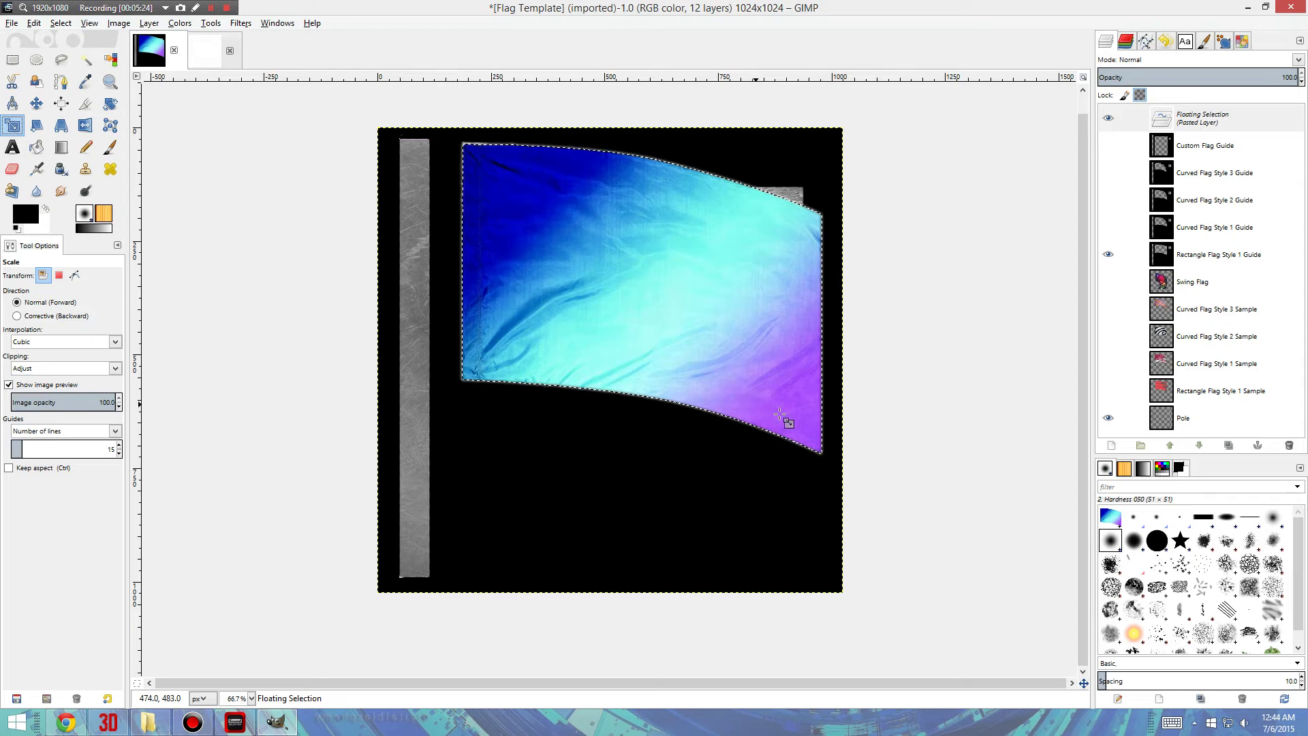
{"action": "left_click_drag", "start_coordinate": [817, 444], "coordinate": [707, 369]}
{"action": "left_click_drag", "start_coordinate": [654, 302], "coordinate": [718, 353]}
{"action": "key", "text": "Return"}
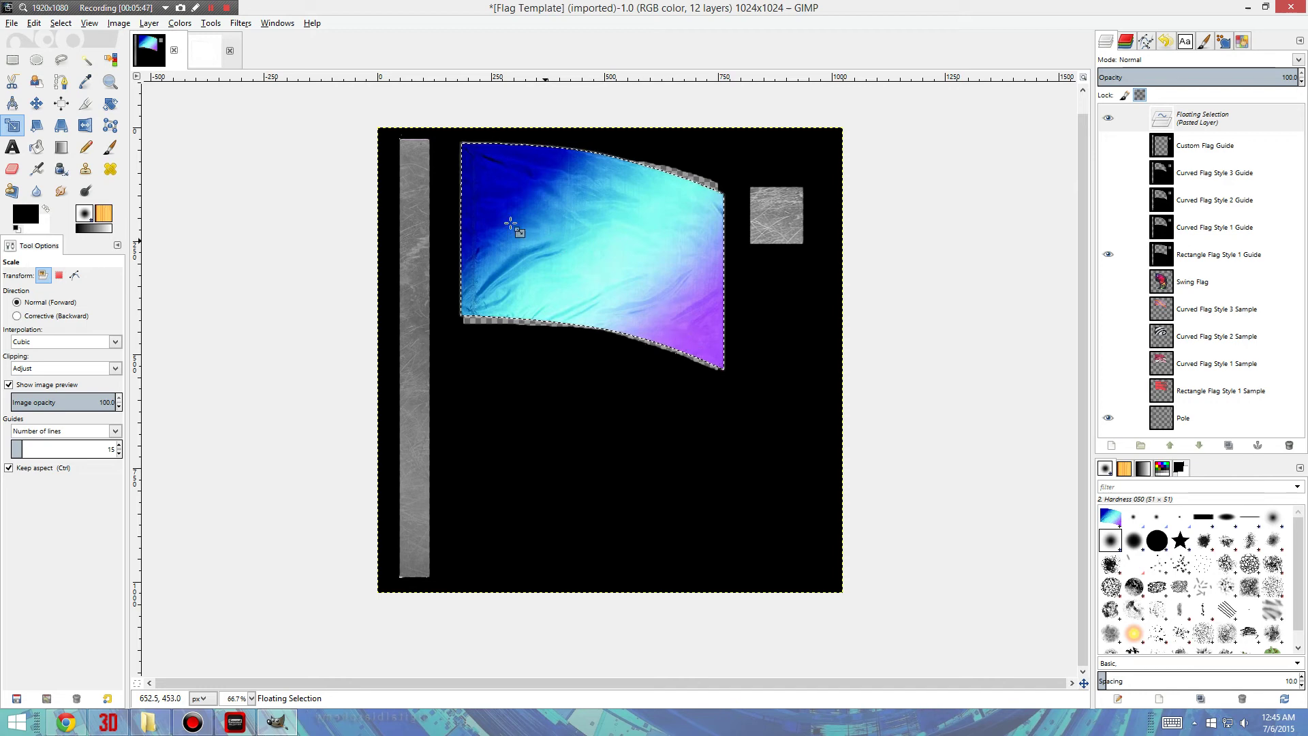
{"action": "left_click", "coordinate": [482, 178]}
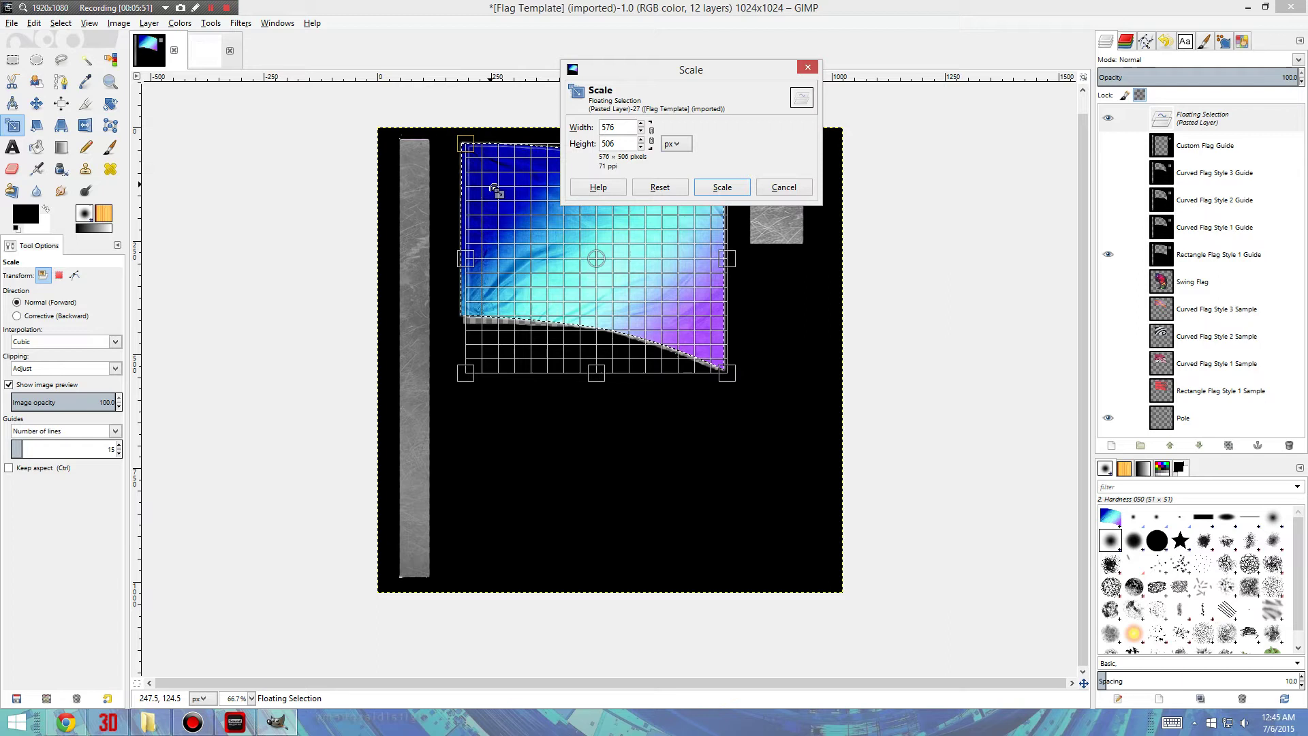
{"action": "left_click", "coordinate": [769, 191]}
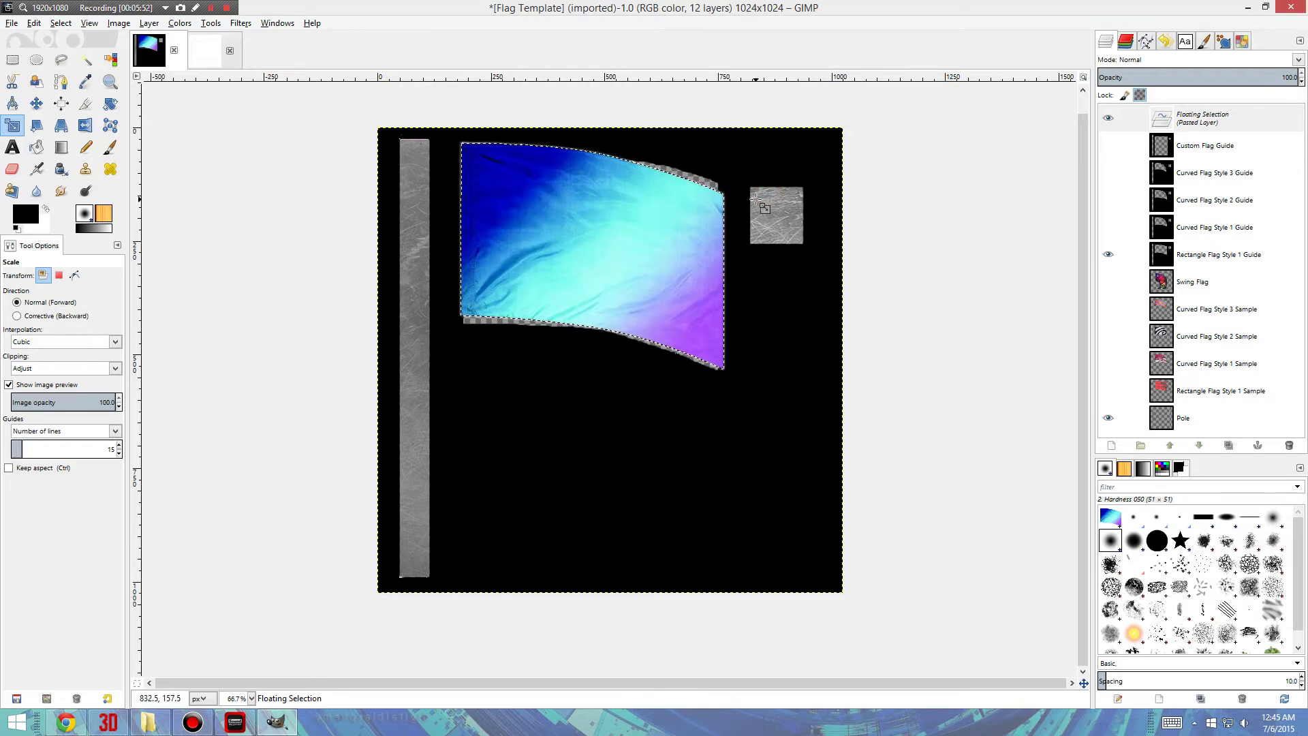
Scale the flag proportionally to about 603×520 so it fits the guide, and commit
{"action": "key", "text": "ctrl"}
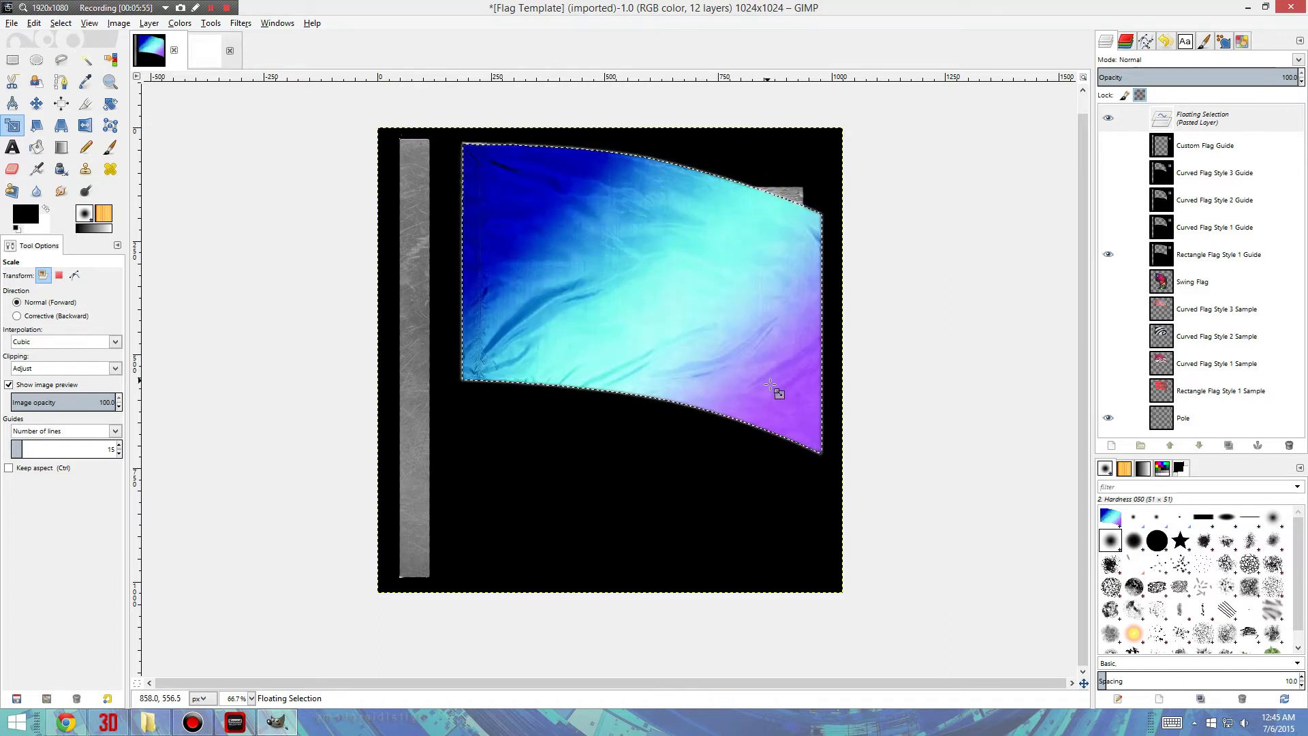
{"action": "key", "text": "ctrl"}
{"action": "left_click_drag", "start_coordinate": [799, 415], "coordinate": [646, 292]}
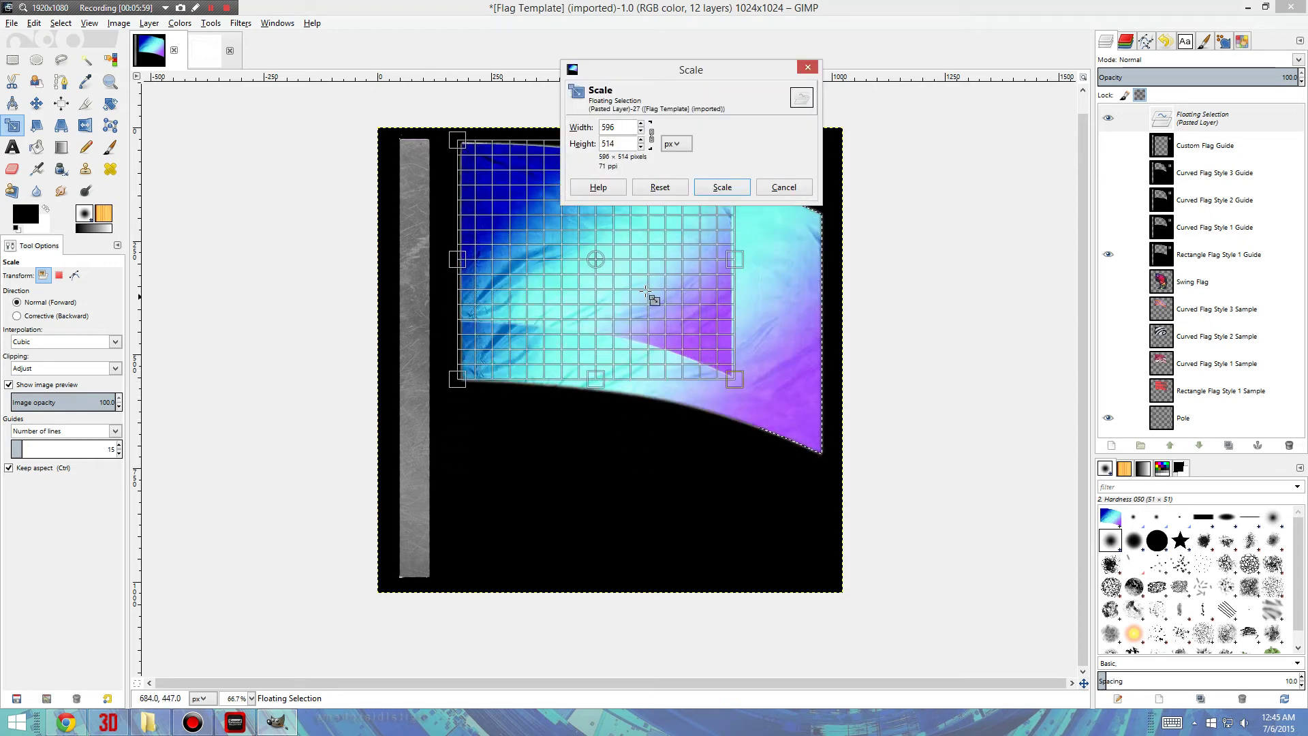
{"action": "left_click", "coordinate": [721, 186]}
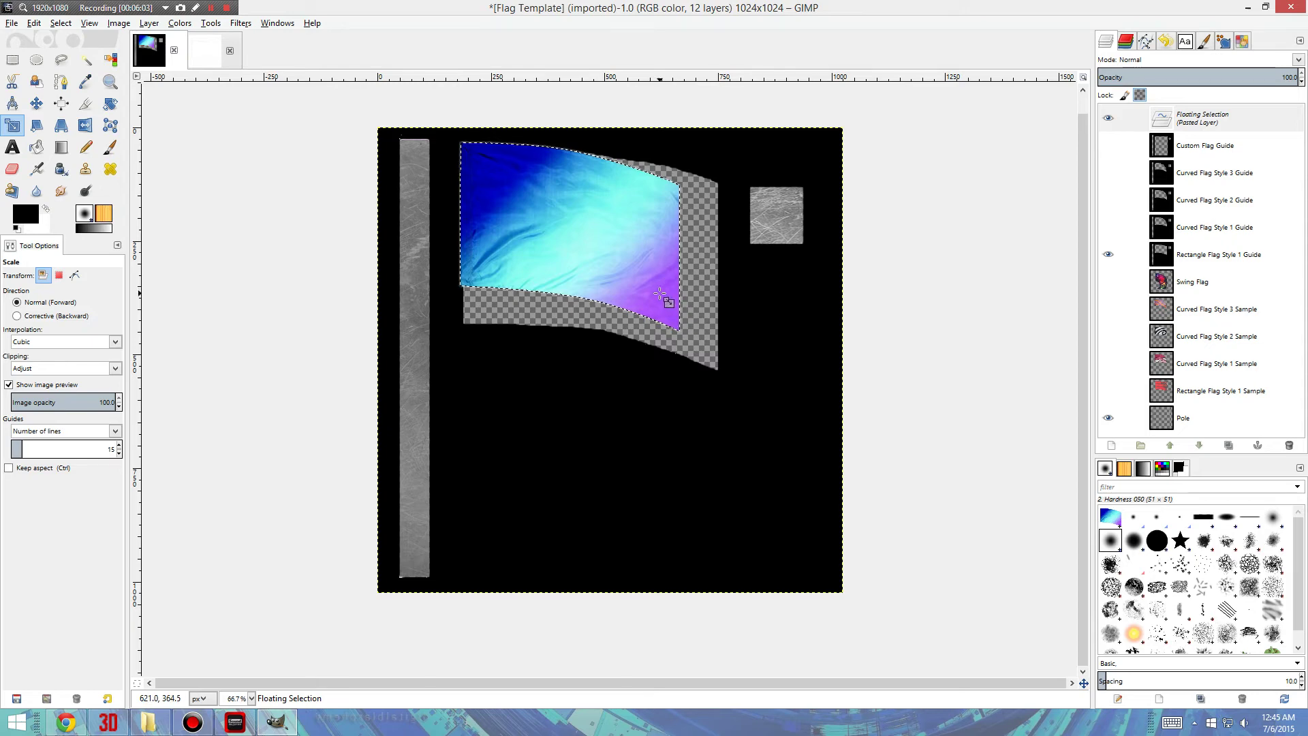
{"action": "left_click_drag", "start_coordinate": [660, 295], "coordinate": [669, 323]}
{"action": "left_click", "coordinate": [737, 186]}
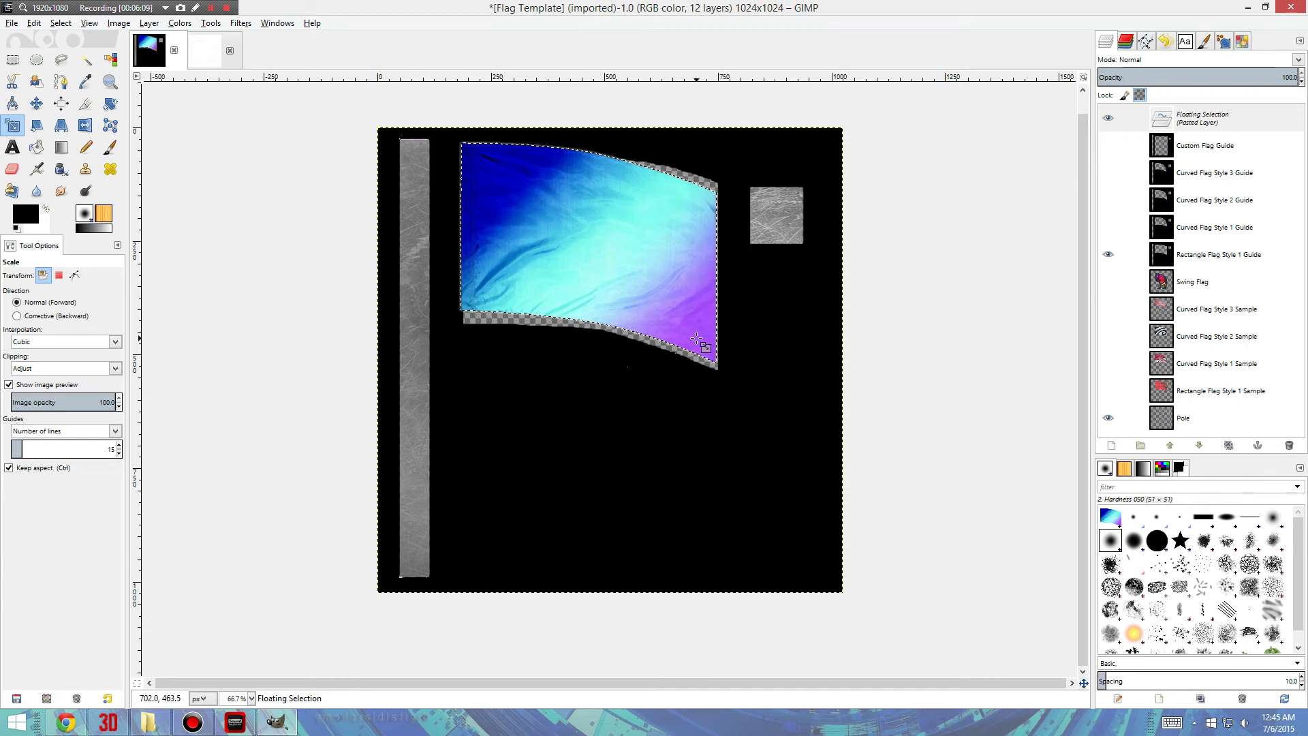
{"action": "left_click_drag", "start_coordinate": [692, 338], "coordinate": [705, 302]}
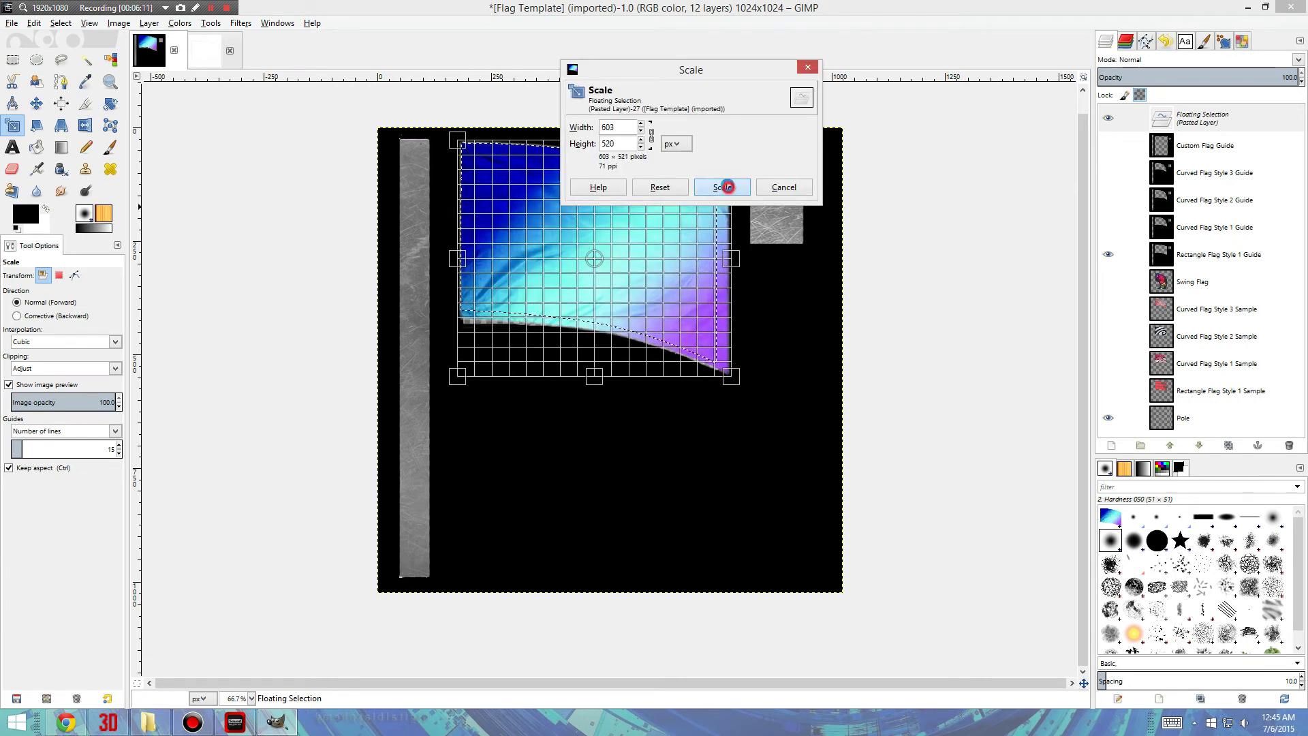
{"action": "left_click", "coordinate": [723, 186]}
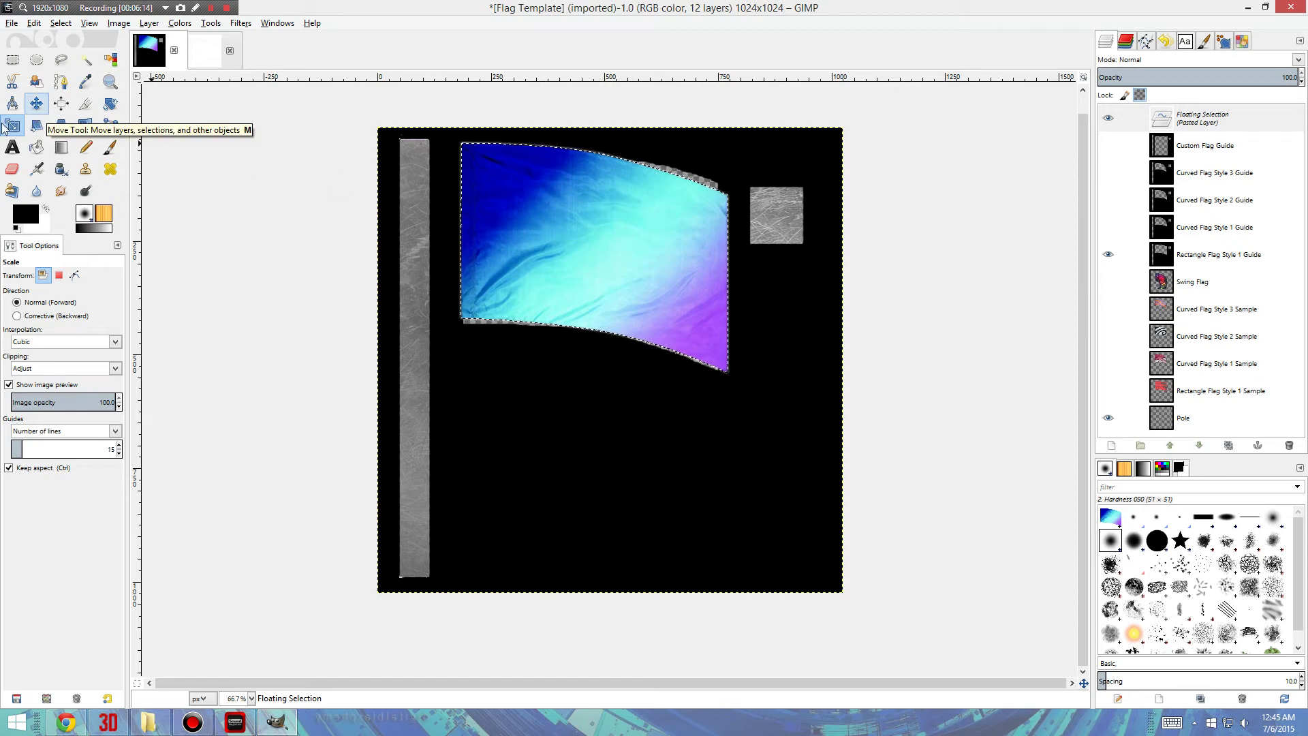
Nudge the flag into place with the Move tool and check it against the guide background
{"action": "left_click", "coordinate": [36, 105]}
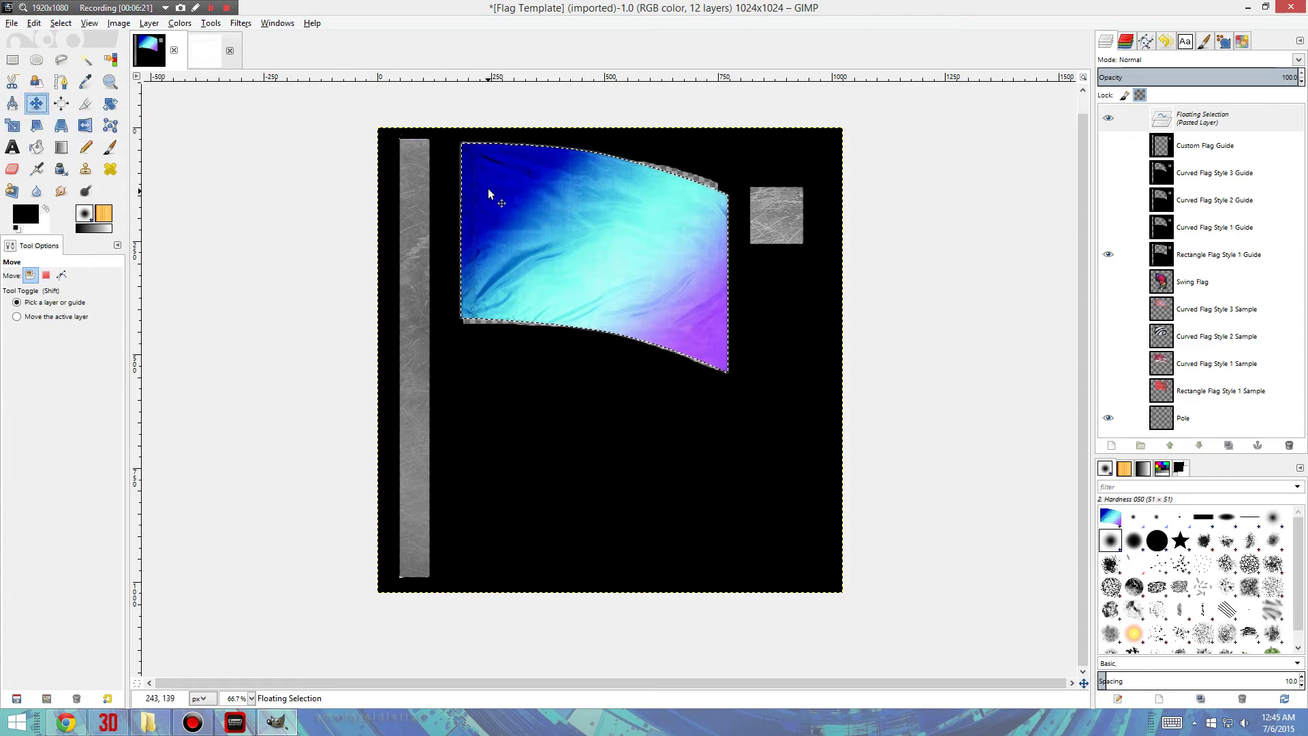
{"action": "left_click_drag", "start_coordinate": [488, 193], "coordinate": [489, 189]}
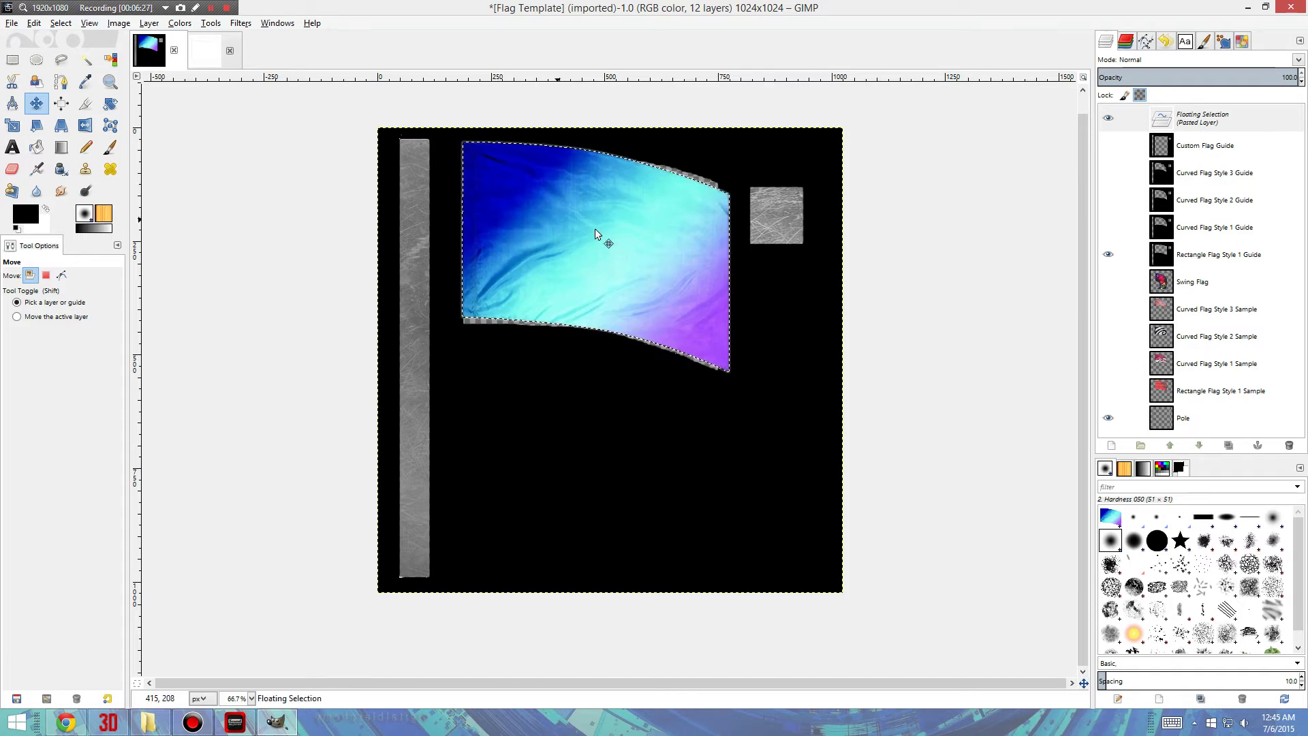
{"action": "left_click", "coordinate": [1108, 256]}
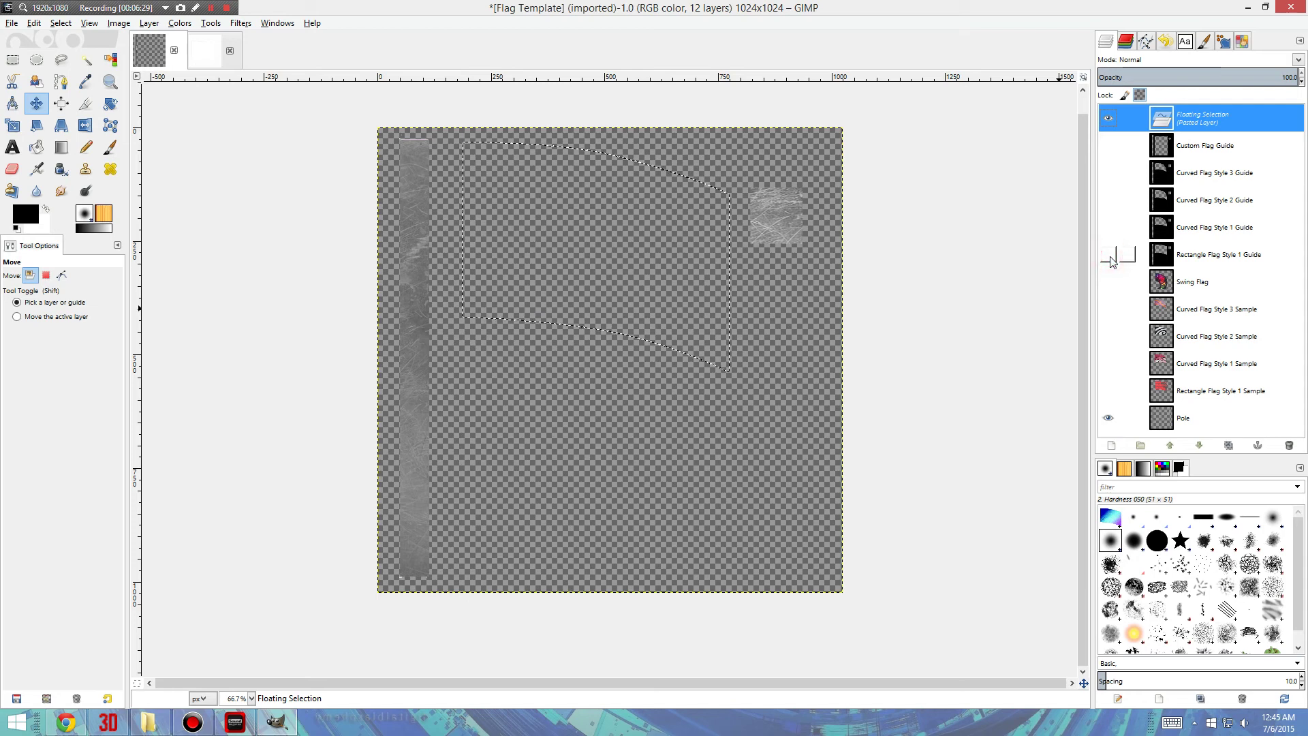
{"action": "left_click", "coordinate": [1109, 256]}
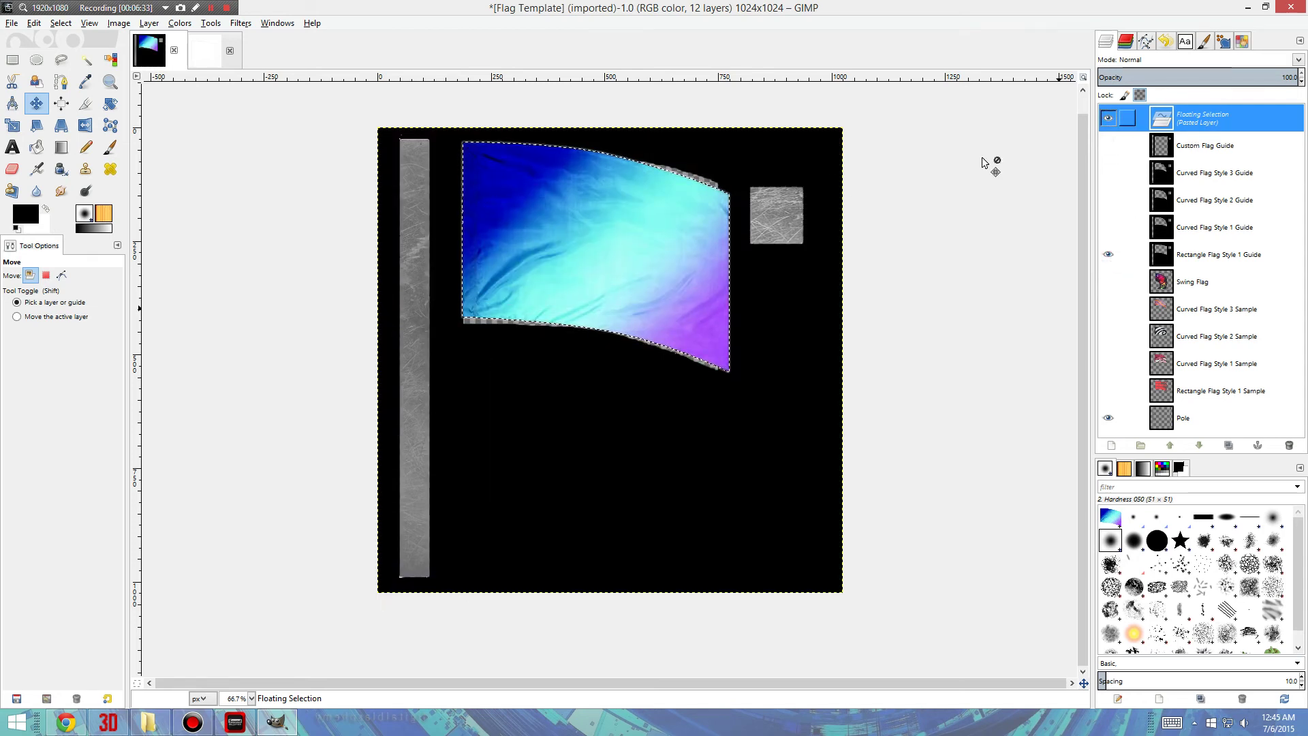
Convert the floating selection to a new layer and leave Rectangle Flag Style 1 Guide hidden
{"action": "right_click", "coordinate": [1226, 131]}
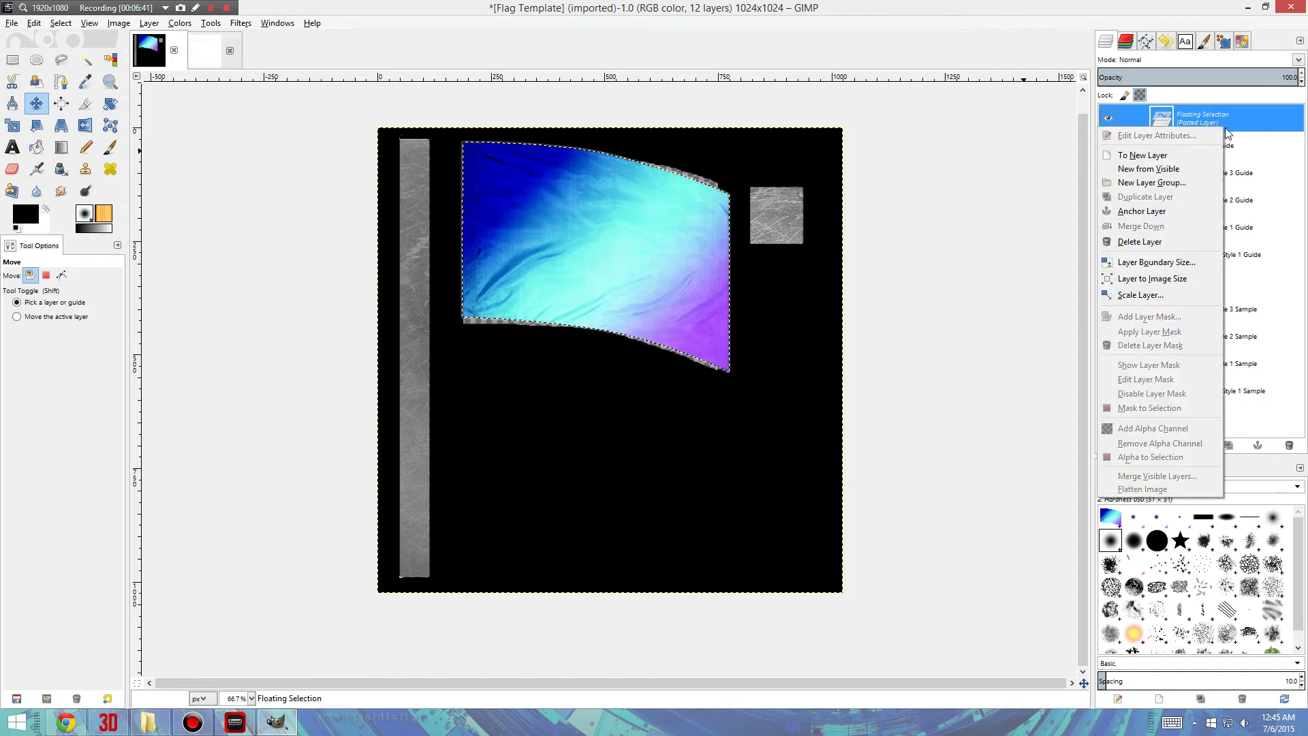
{"action": "left_click", "coordinate": [1165, 157]}
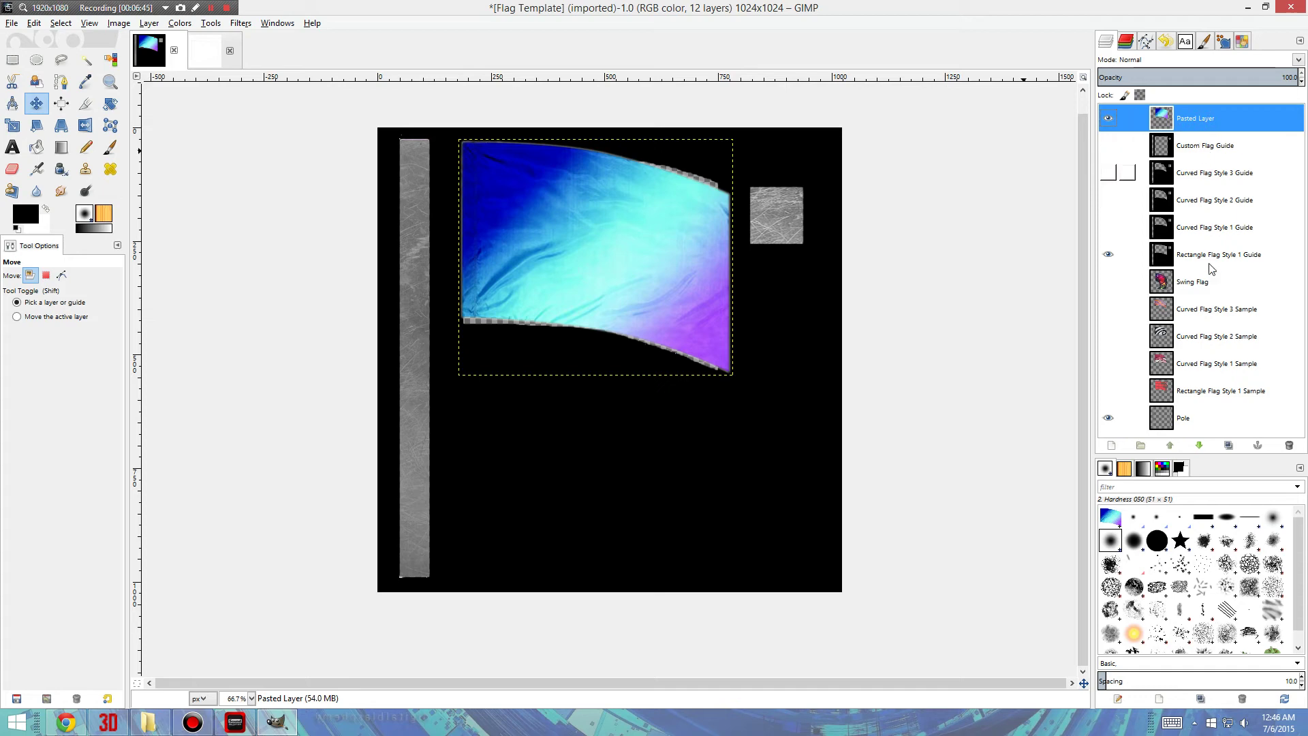
{"action": "left_click", "coordinate": [1108, 117]}
{"action": "left_click", "coordinate": [1108, 118]}
{"action": "left_click", "coordinate": [1108, 255]}
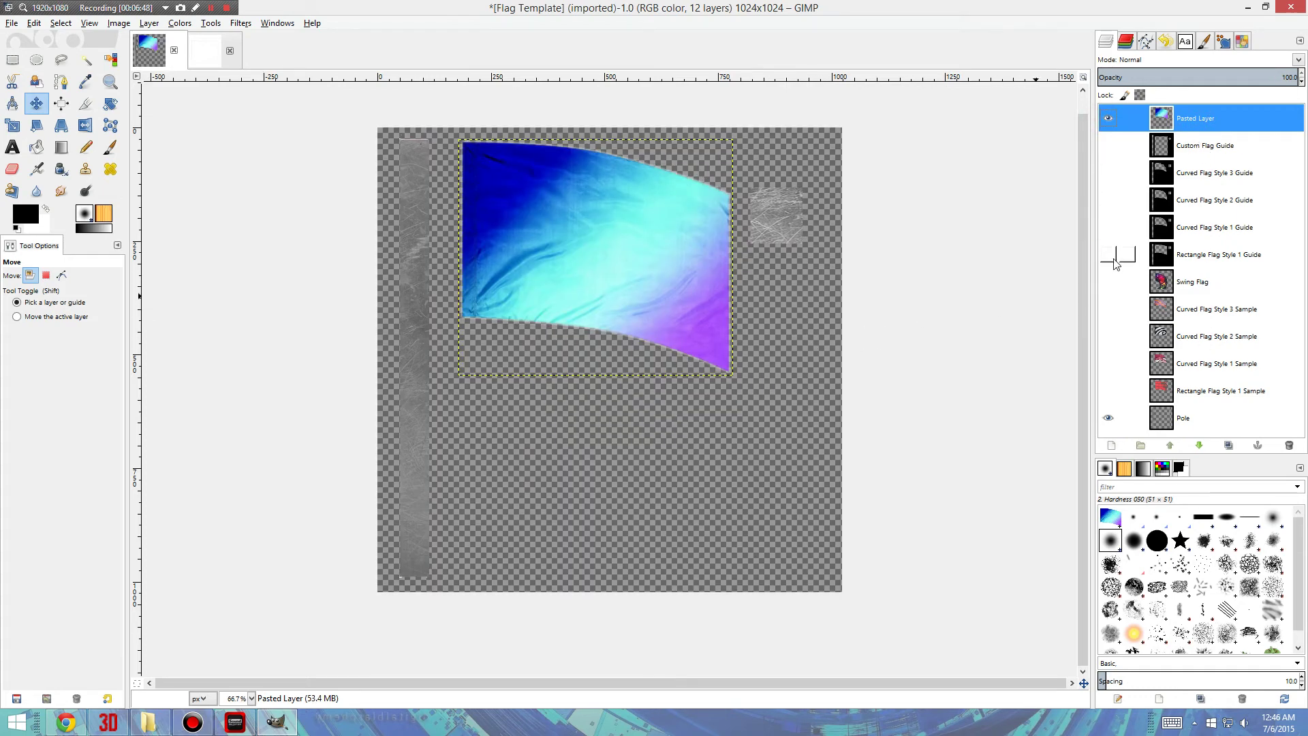
{"action": "left_click", "coordinate": [1111, 256]}
{"action": "left_click", "coordinate": [1111, 256]}
Start Export As and navigate to the Fabric folder
{"action": "left_click", "coordinate": [11, 22]}
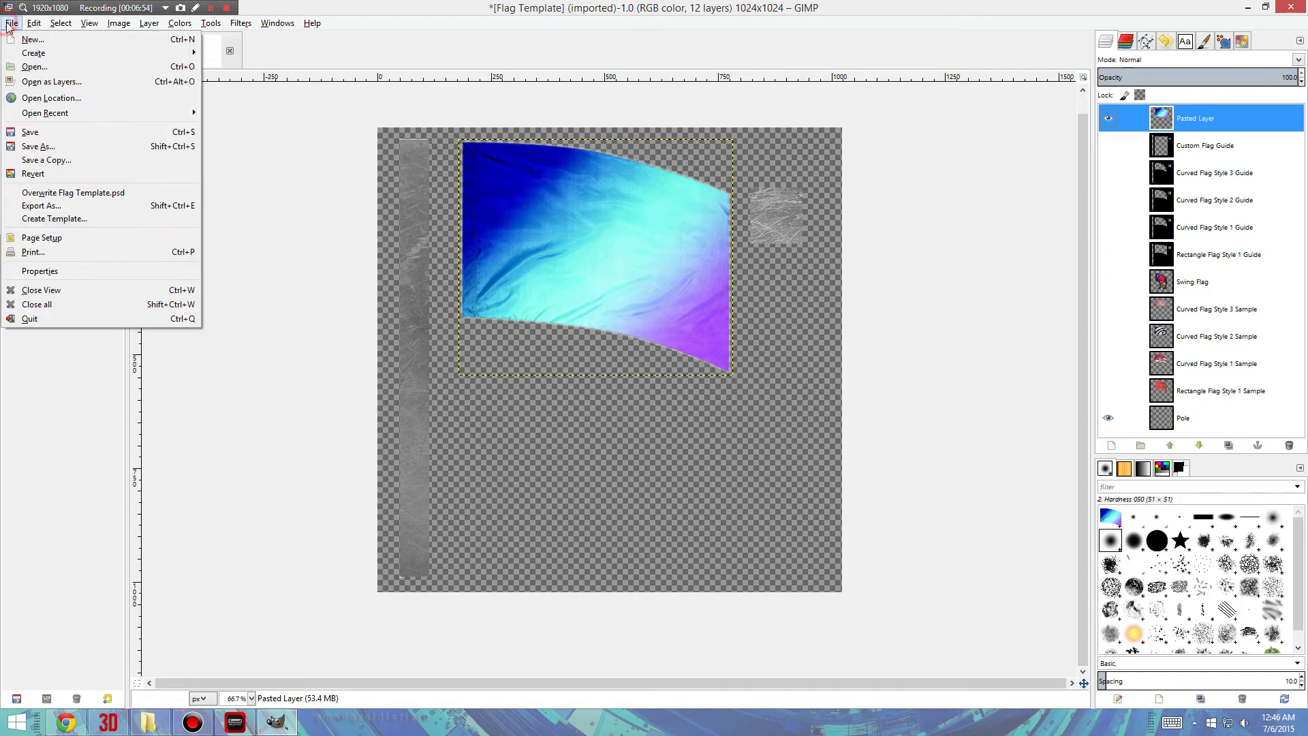
{"action": "left_click", "coordinate": [53, 206]}
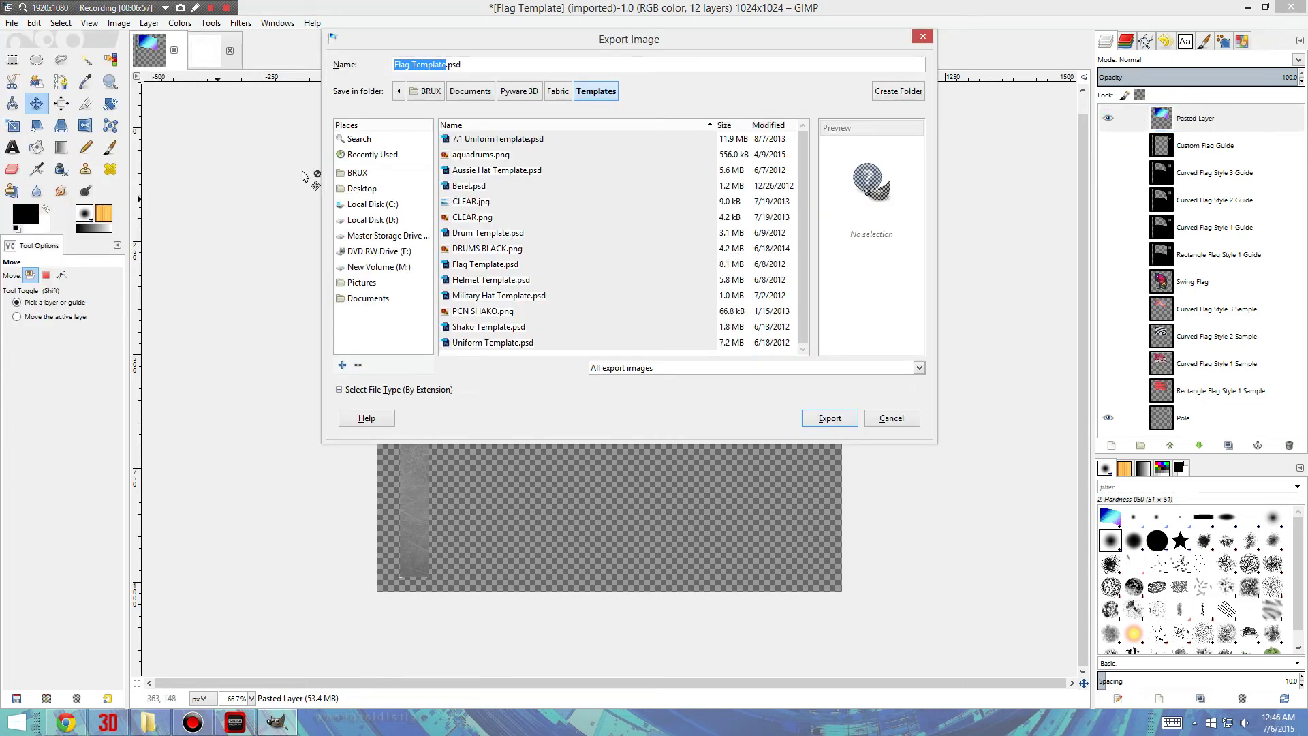
{"action": "left_click", "coordinate": [560, 93]}
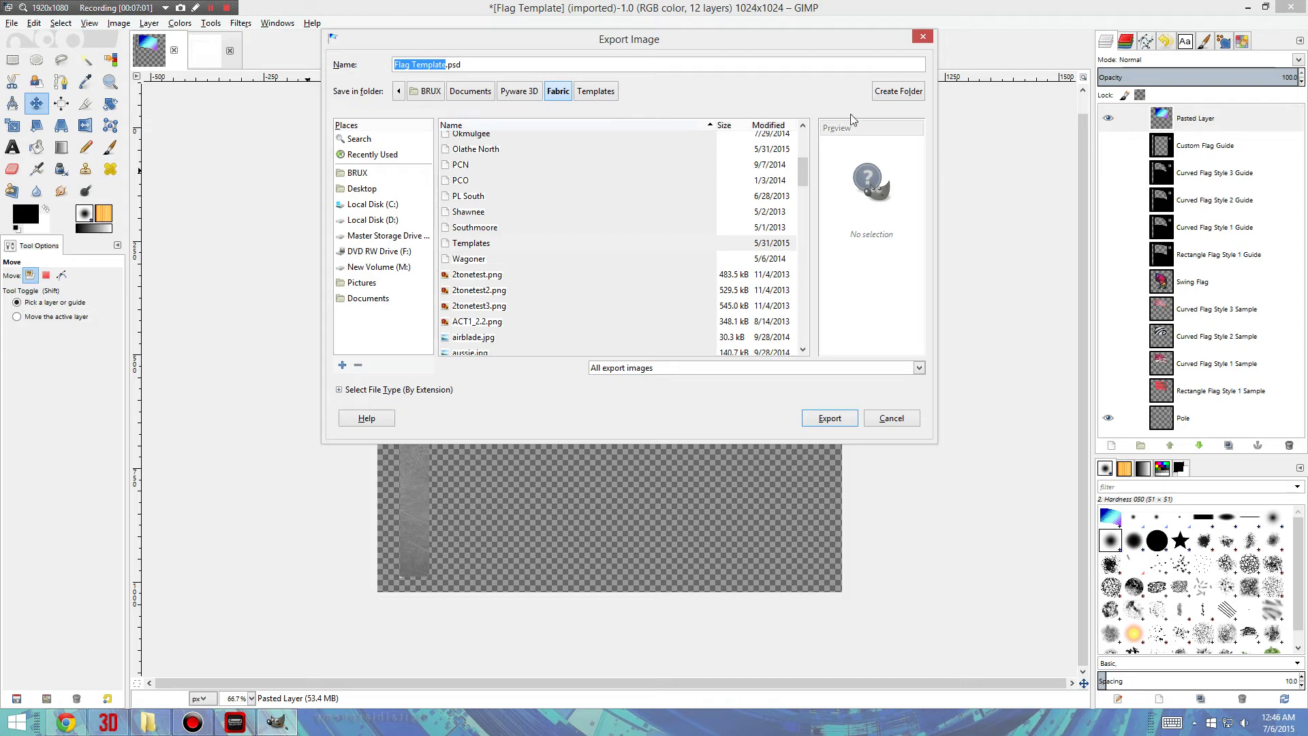
Create a Tutorial folder inside Fabric and rename the export file to tutflag.png
{"action": "left_click", "coordinate": [888, 93]}
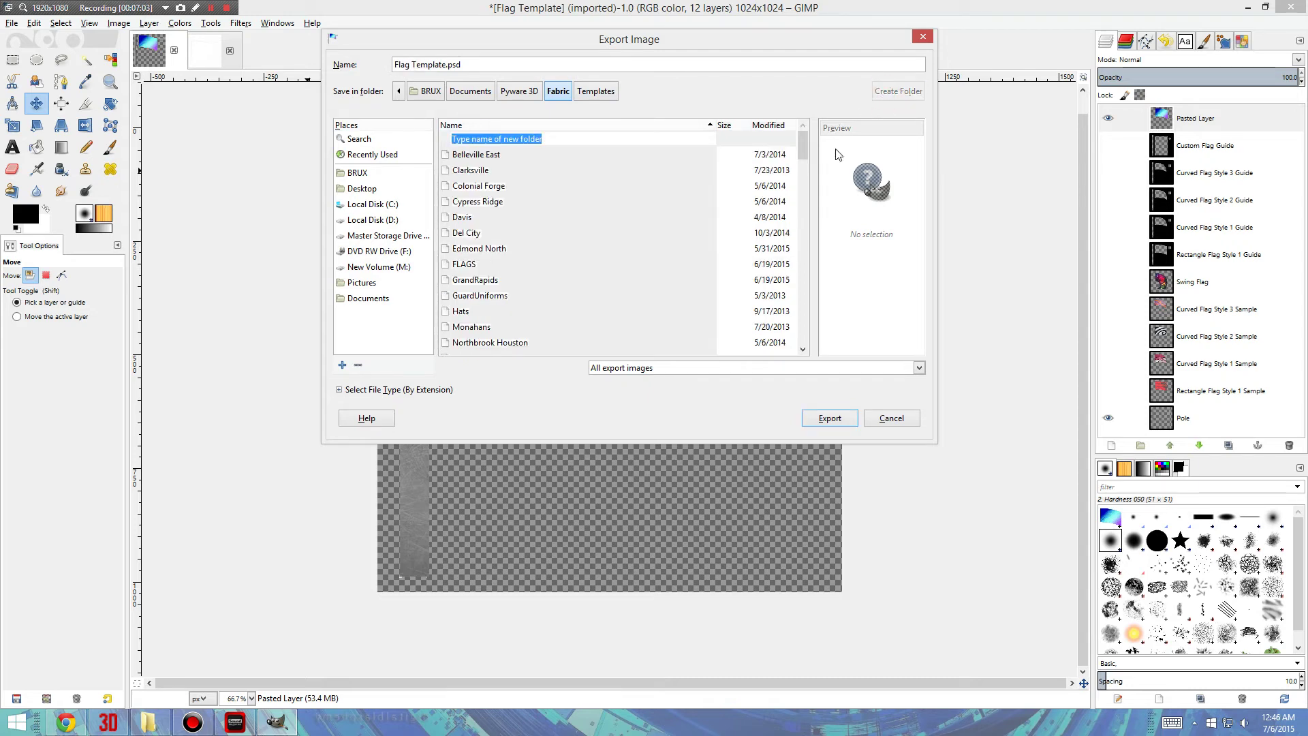
{"action": "type", "text": "Tuto"}
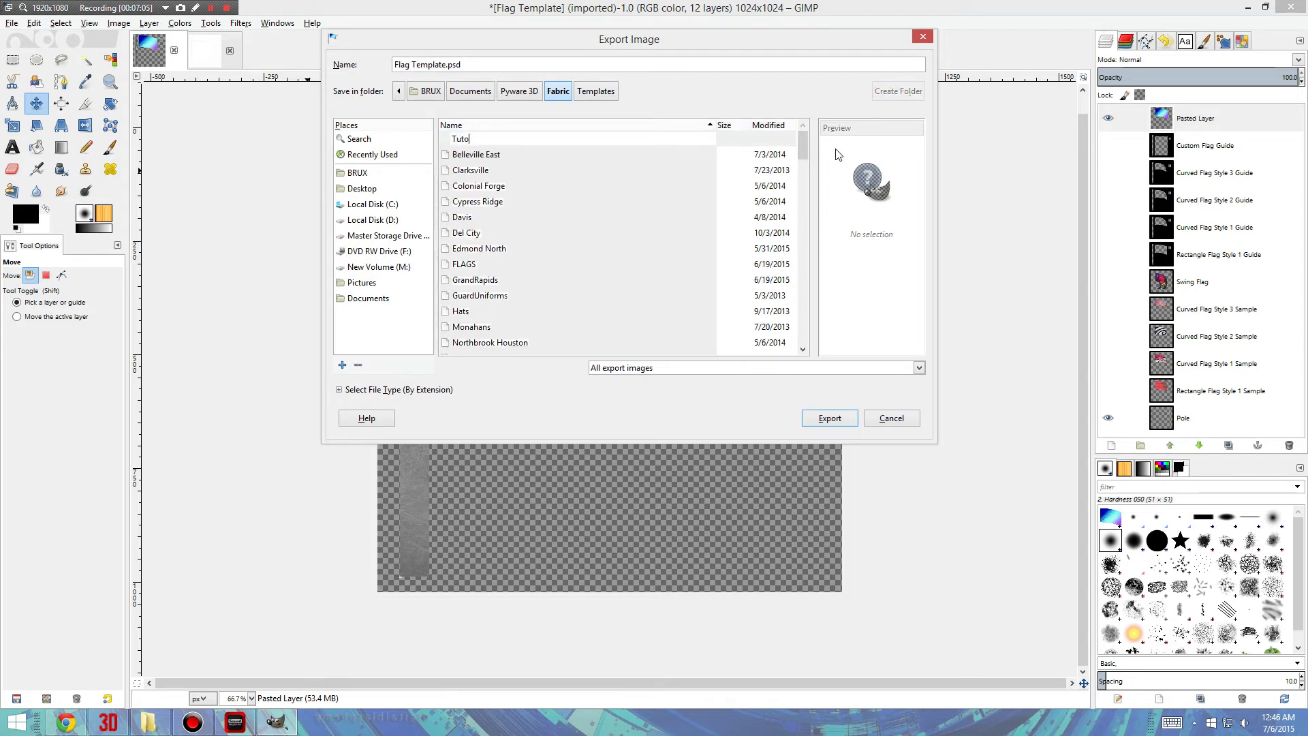
{"action": "type", "text": "rial"}
{"action": "key", "text": "Return"}
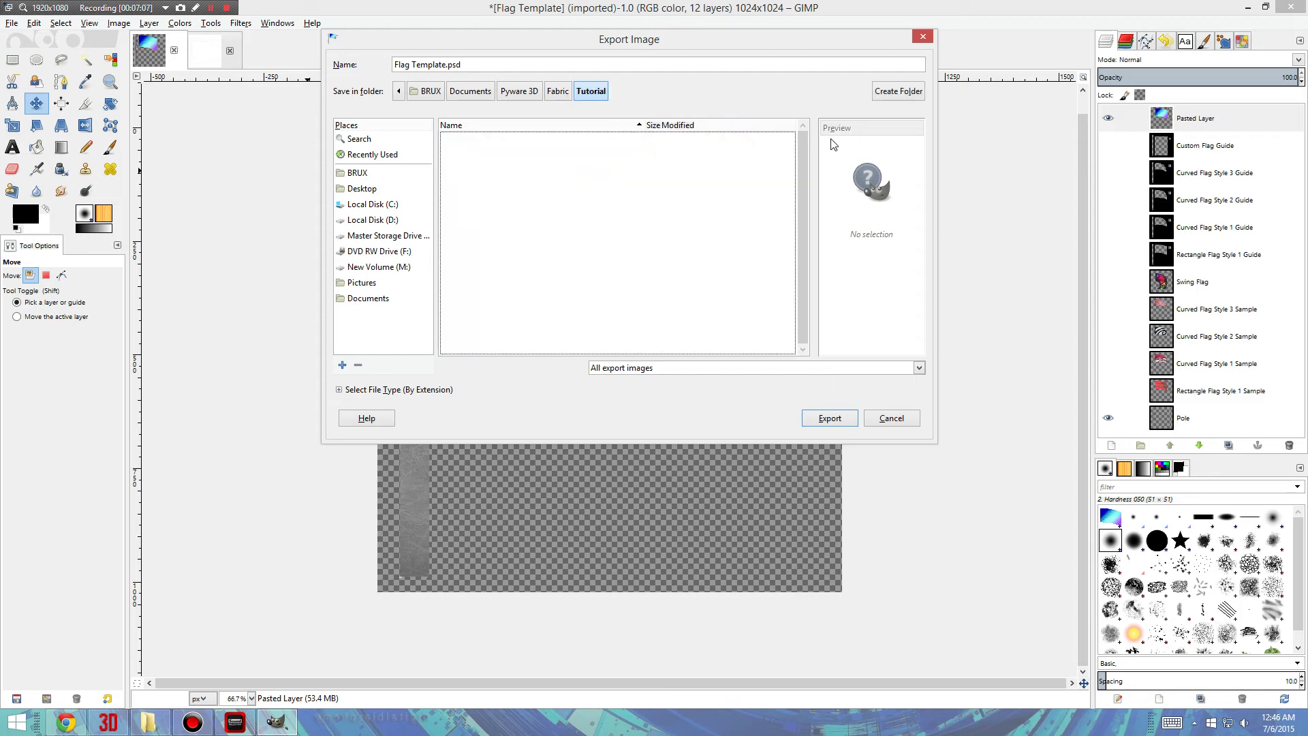
{"action": "triple_click", "coordinate": [469, 63]}
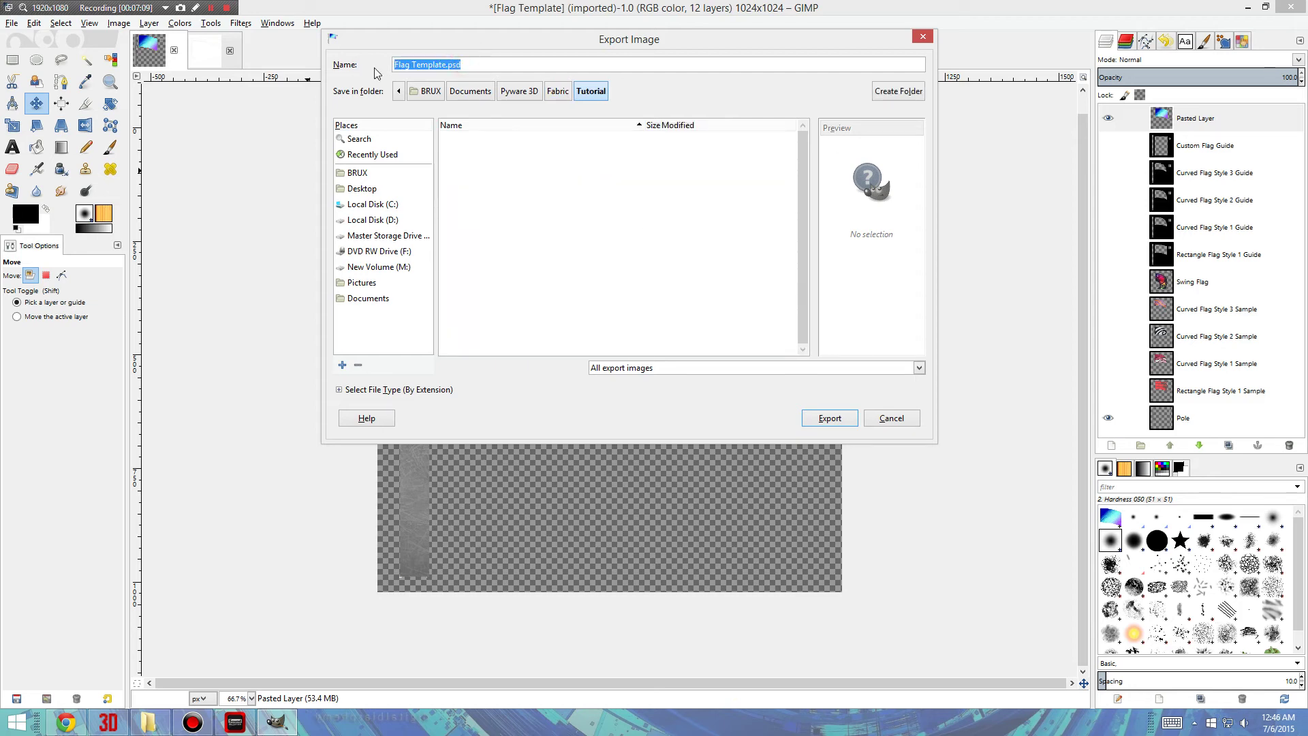
{"action": "type", "text": "tutflag.png"}
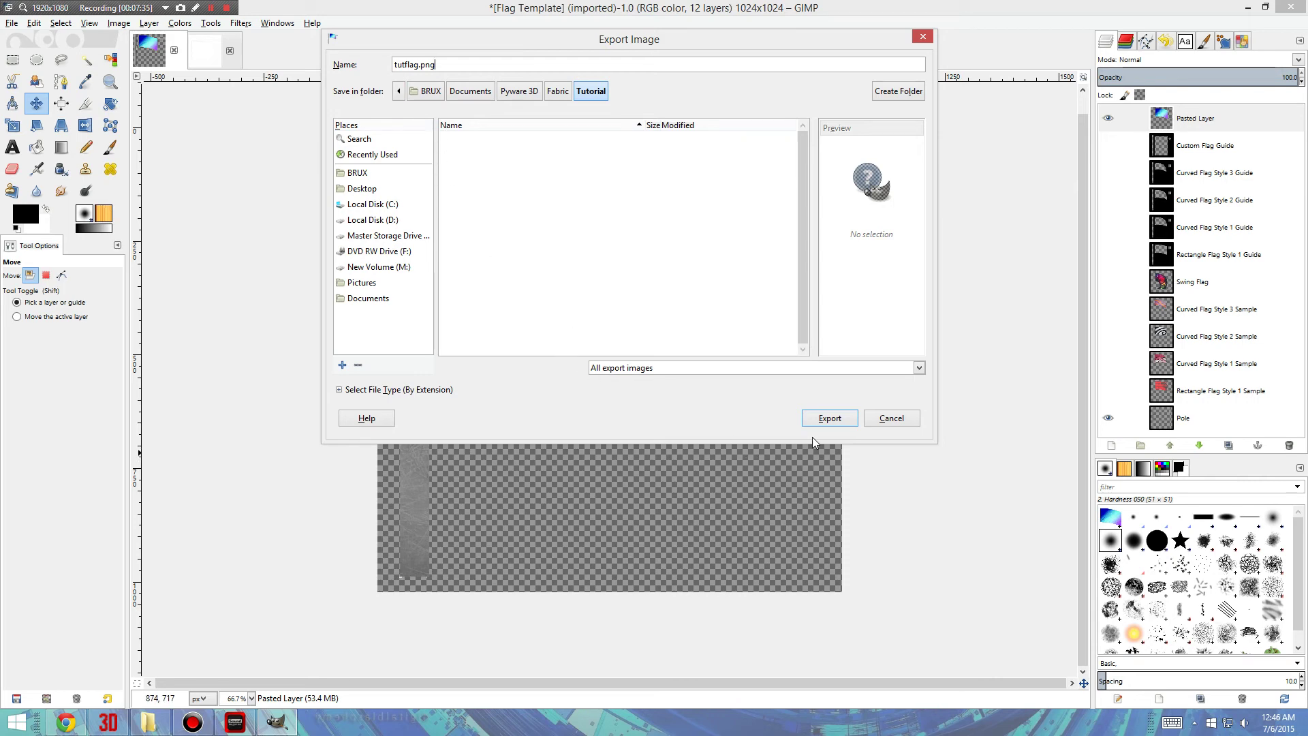
Export tutflag.png into Tutorial with the default PNG settings, then bring up Pyware 3D
{"action": "left_click", "coordinate": [824, 420]}
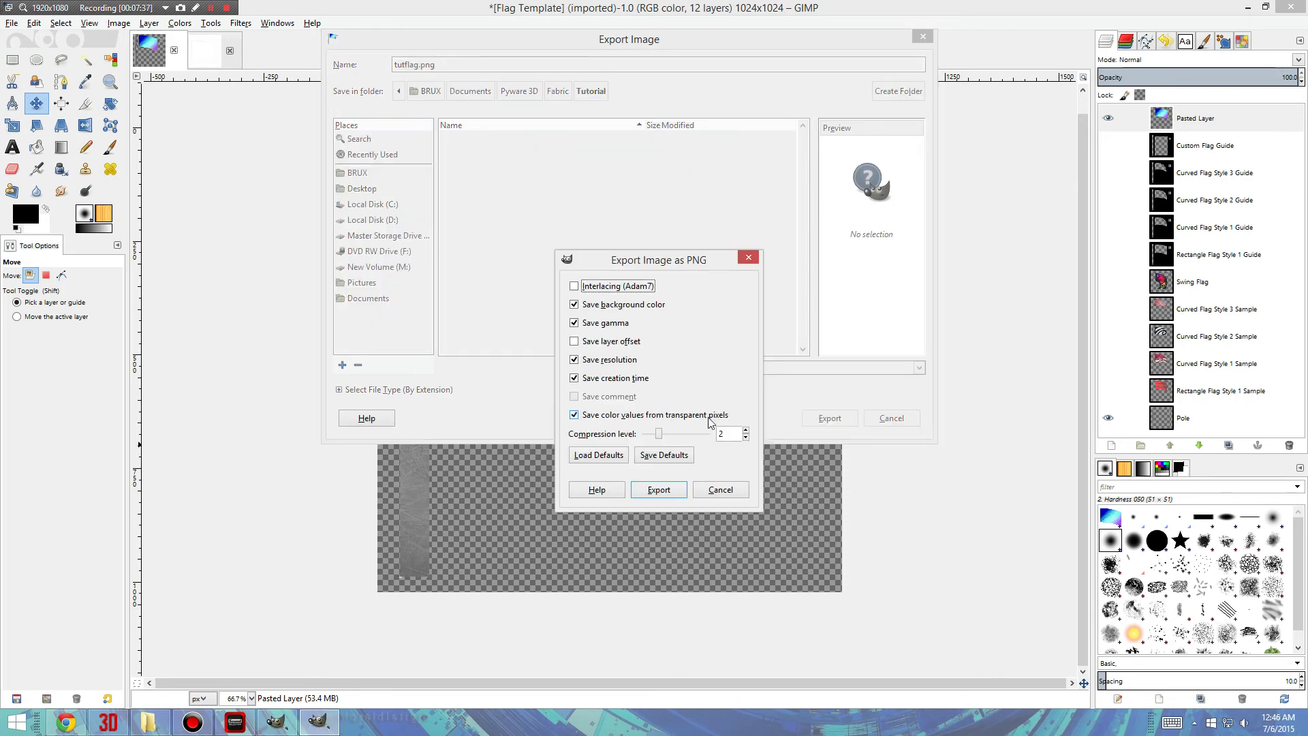
{"action": "left_click_drag", "start_coordinate": [658, 434], "coordinate": [690, 434]}
{"action": "left_click", "coordinate": [617, 460]}
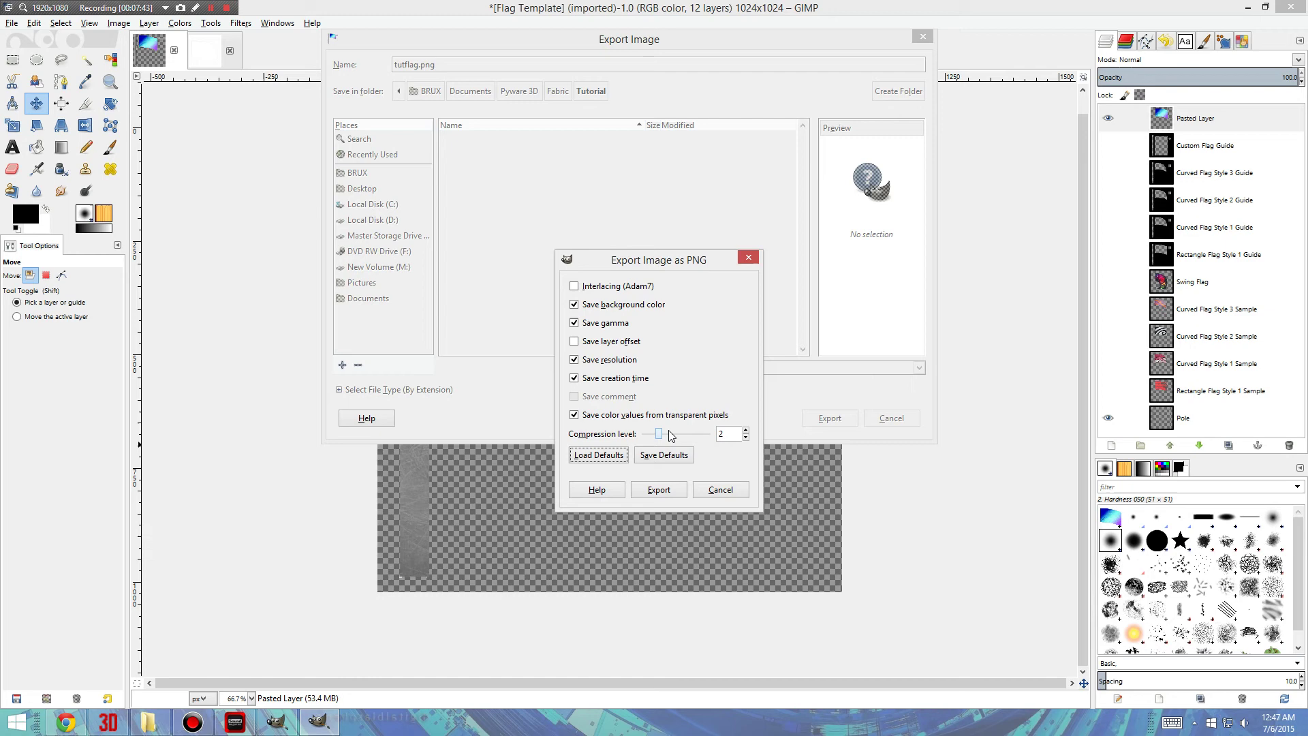
{"action": "left_click", "coordinate": [656, 489]}
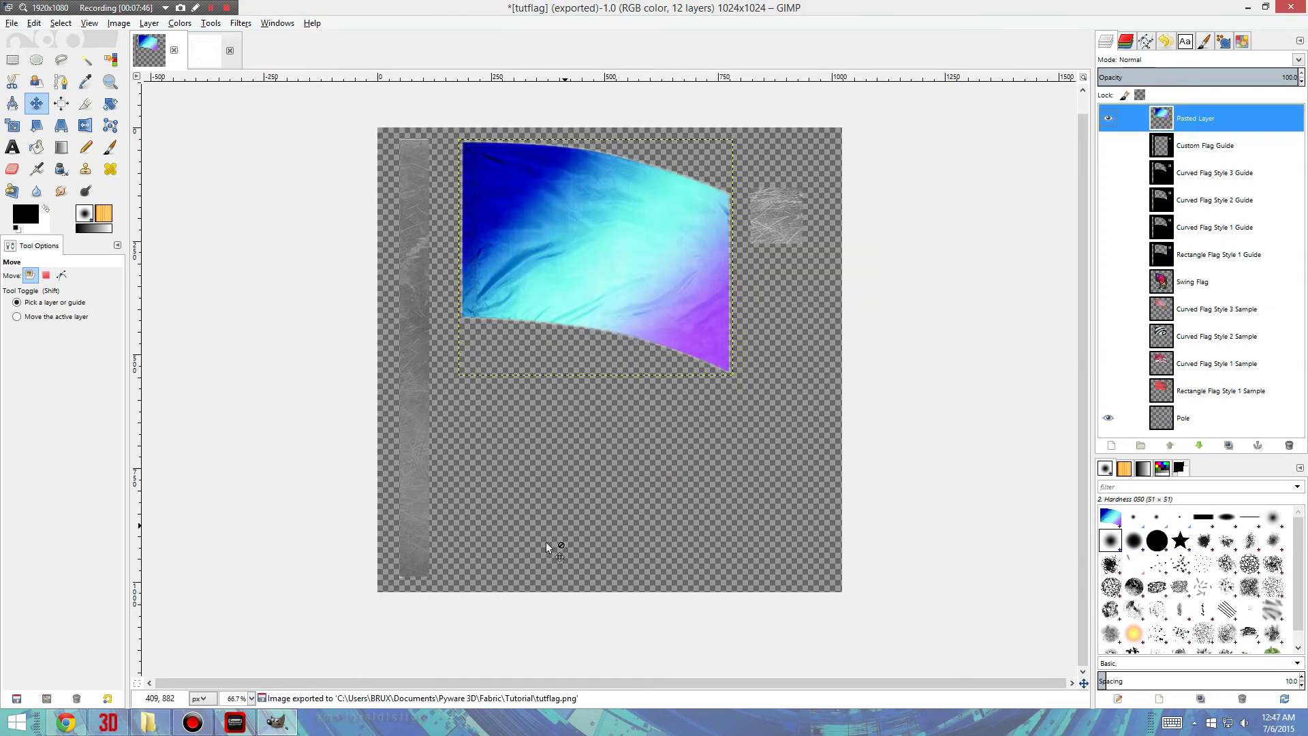
{"action": "left_click", "coordinate": [108, 722]}
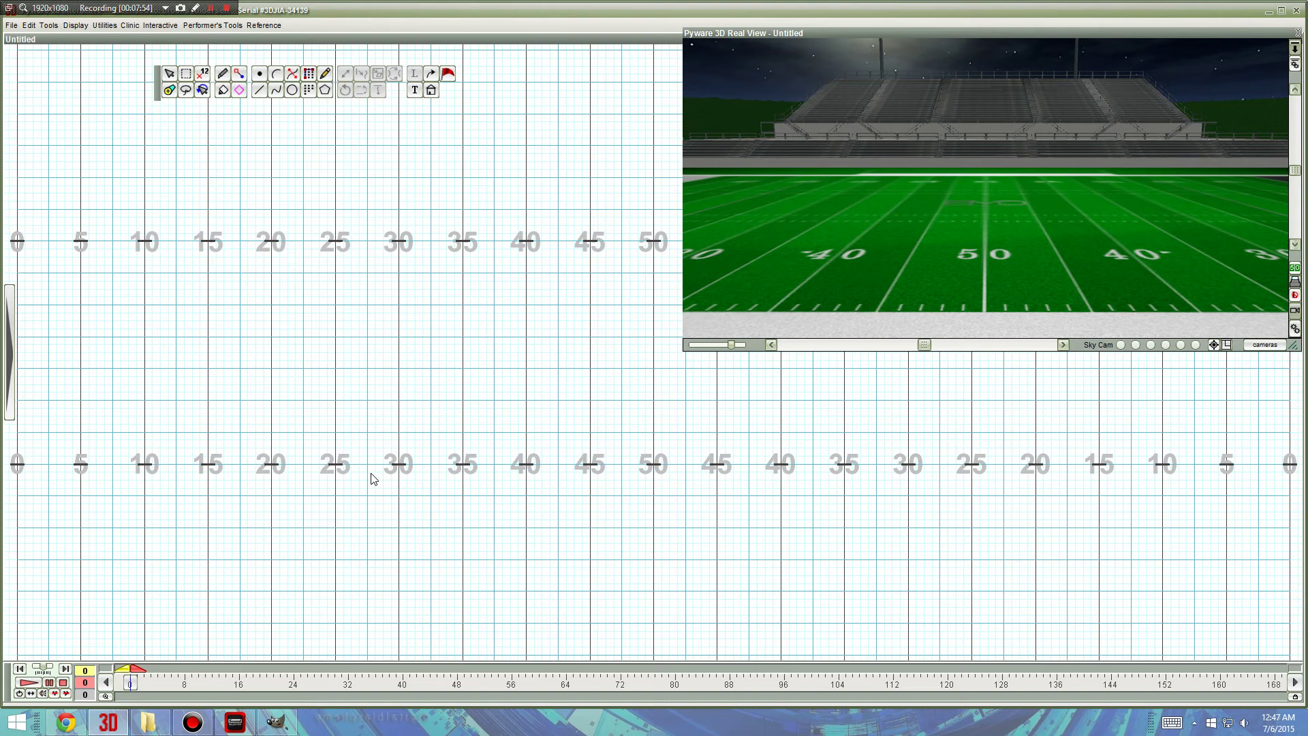
Draw a line of 17 performers from one 40-yard line to the other
{"action": "left_click", "coordinate": [259, 90]}
{"action": "left_click", "coordinate": [527, 464]}
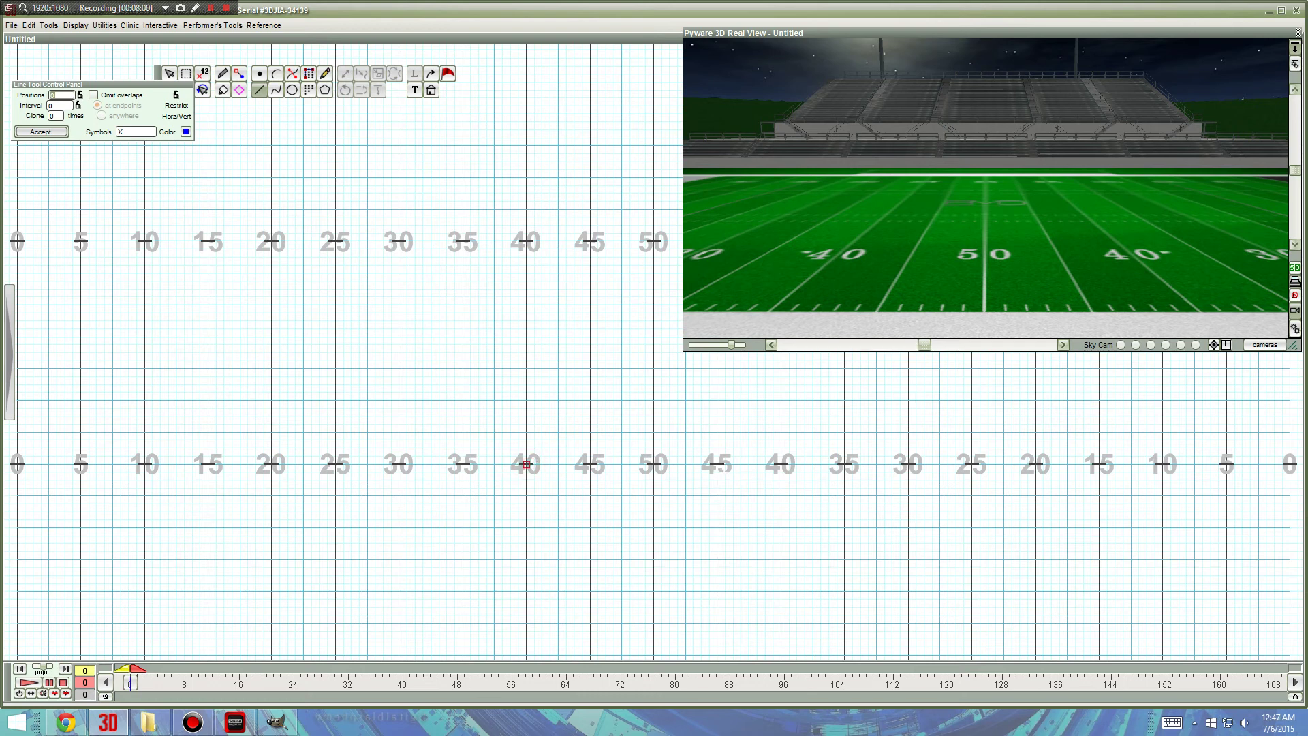
{"action": "left_click", "coordinate": [780, 464]}
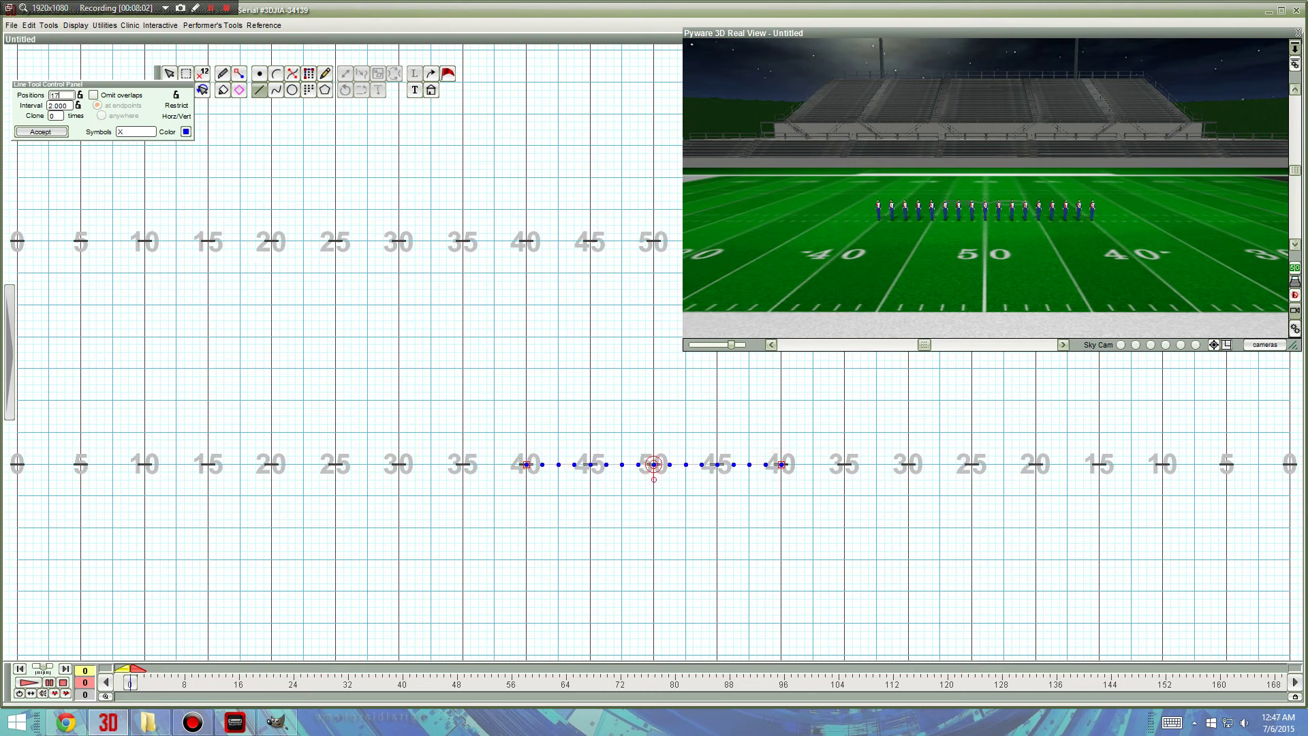
{"action": "double_click", "coordinate": [140, 130]}
{"action": "left_click", "coordinate": [41, 132]}
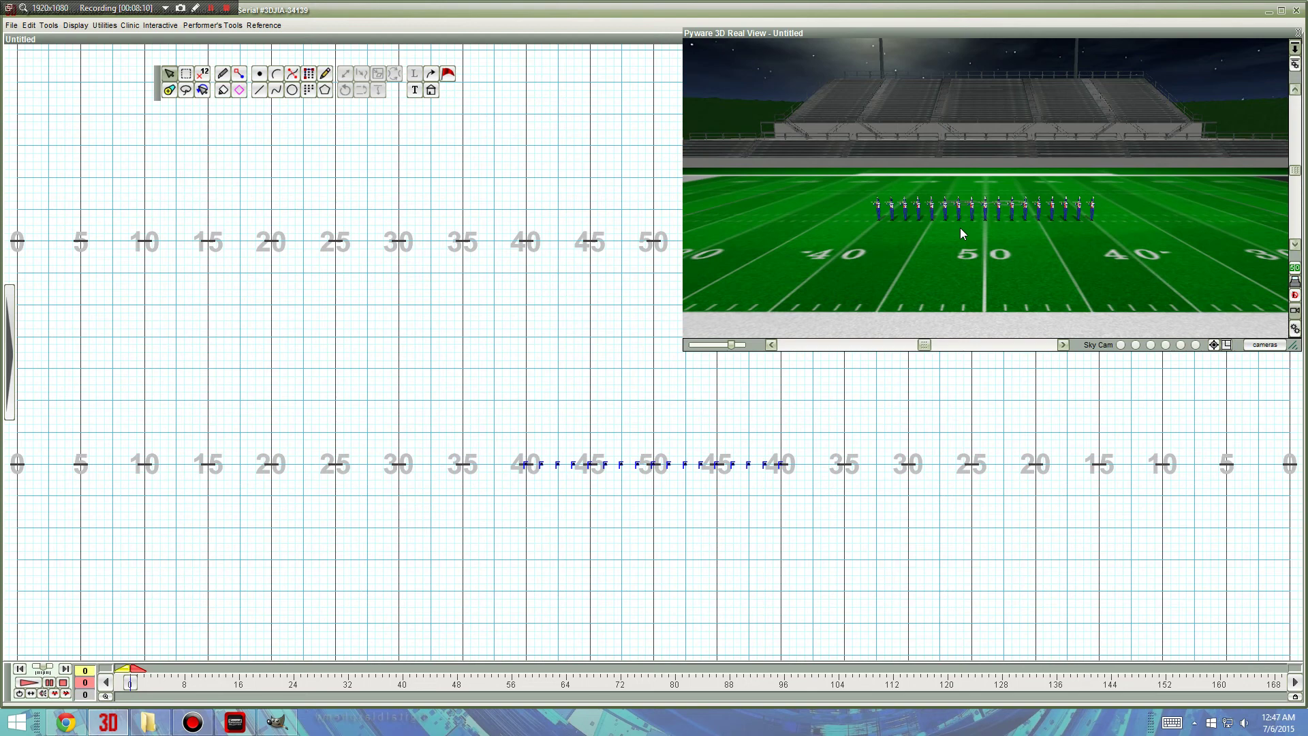
Label the whole row with symbol G using Repeat Symbol so all become flag-carrying guards
{"action": "left_click_drag", "start_coordinate": [484, 429], "coordinate": [793, 480]}
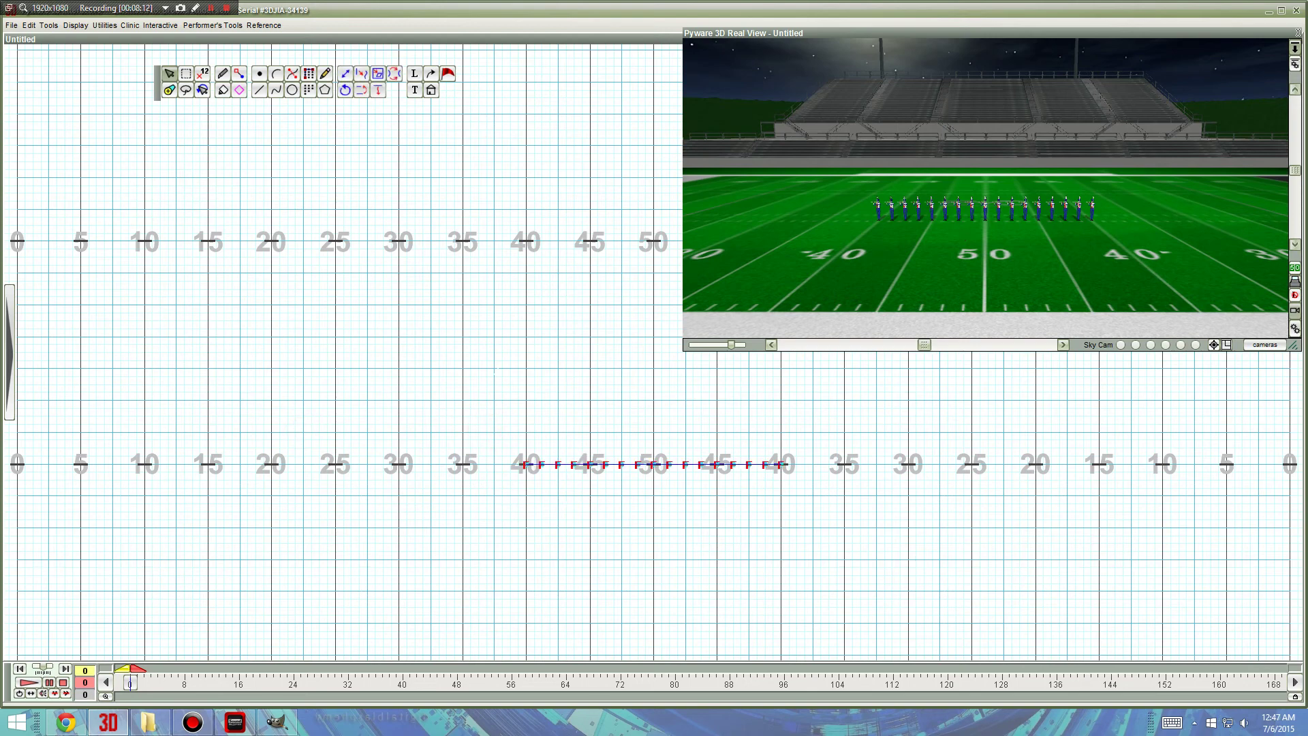
{"action": "left_click", "coordinate": [413, 74]}
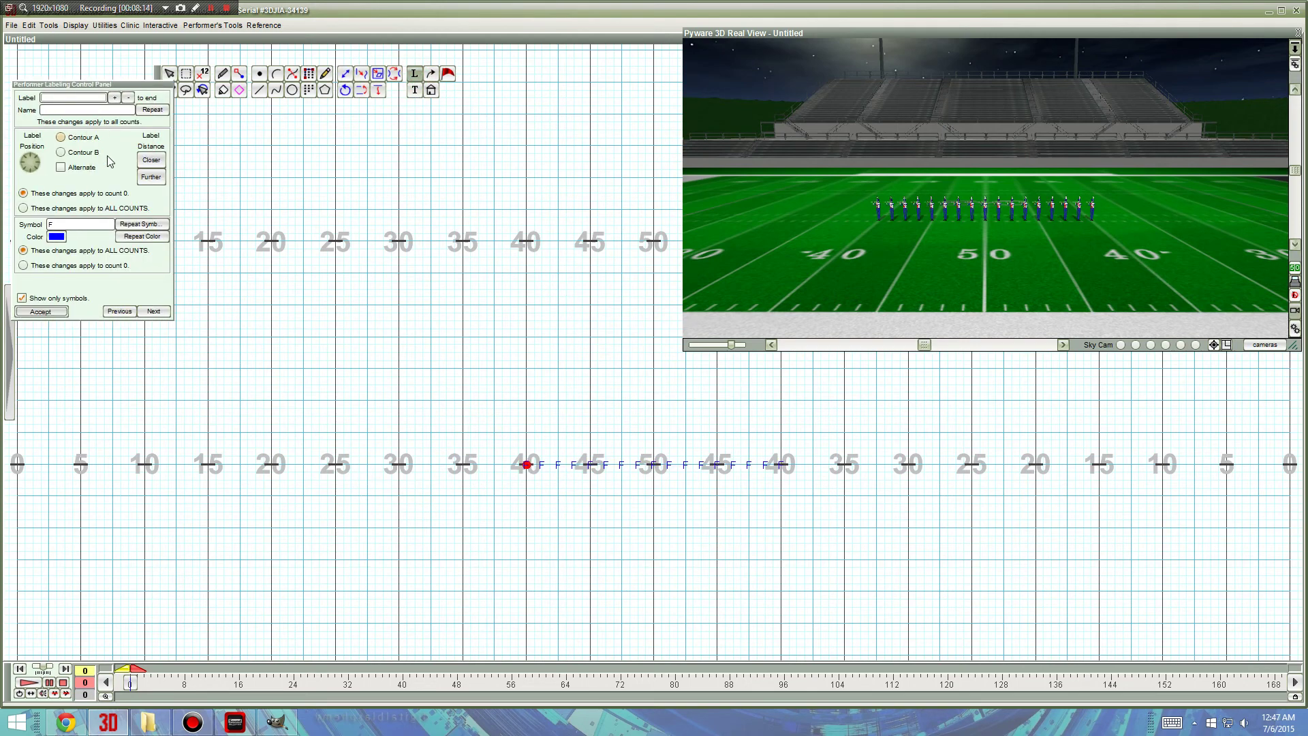
{"action": "double_click", "coordinate": [86, 225]}
{"action": "type", "text": "G"}
{"action": "left_click", "coordinate": [41, 311]}
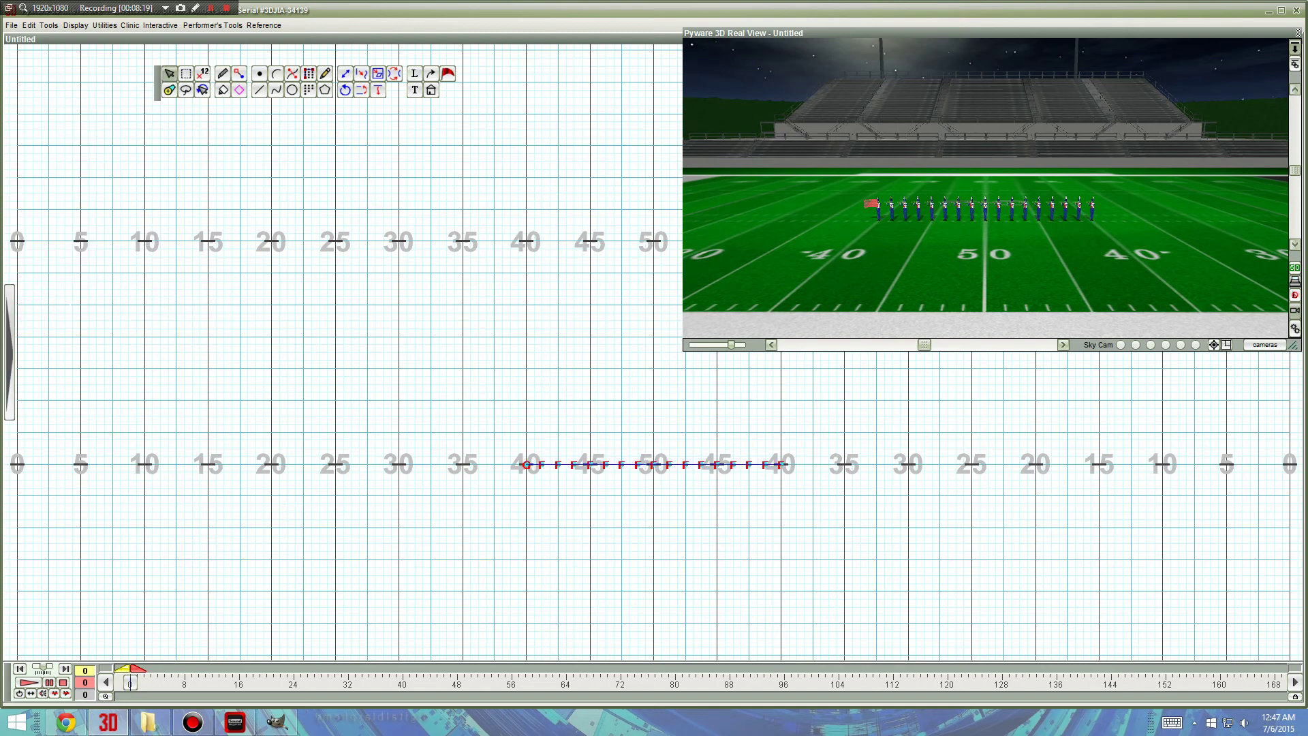
{"action": "left_click", "coordinate": [413, 75]}
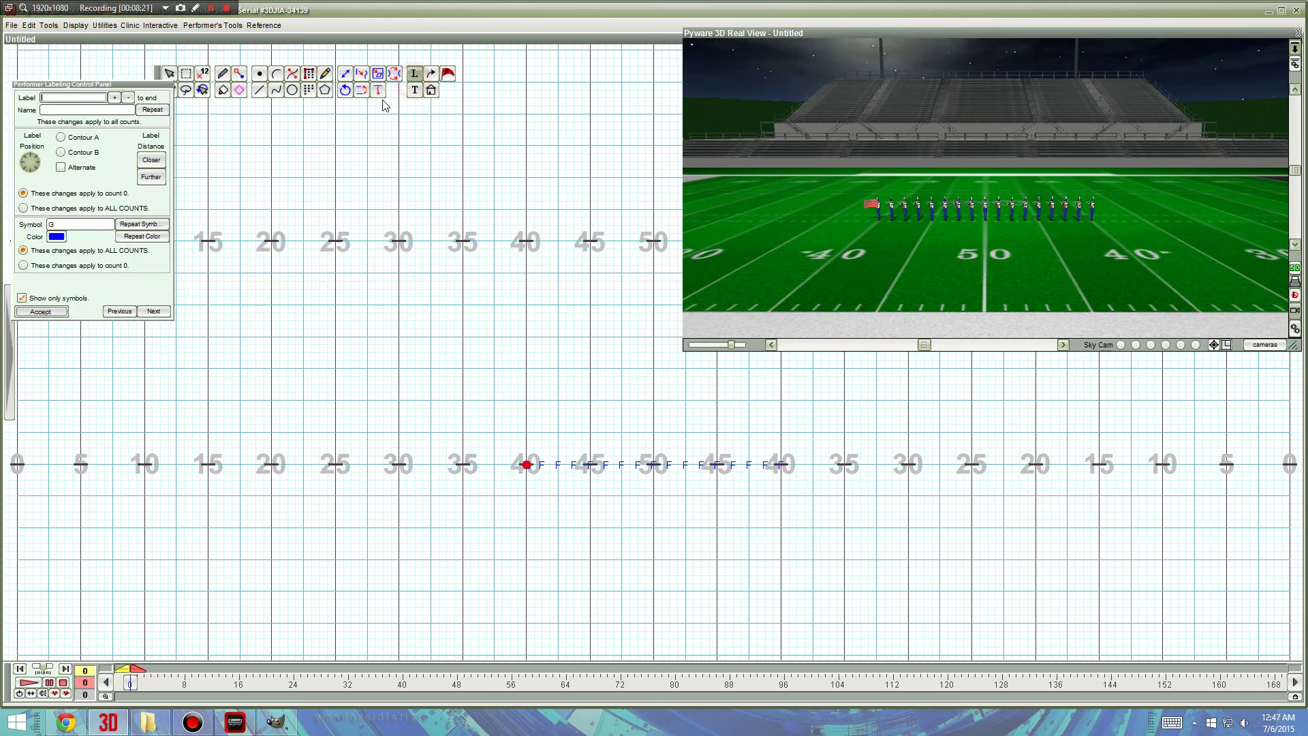
{"action": "left_click", "coordinate": [139, 225]}
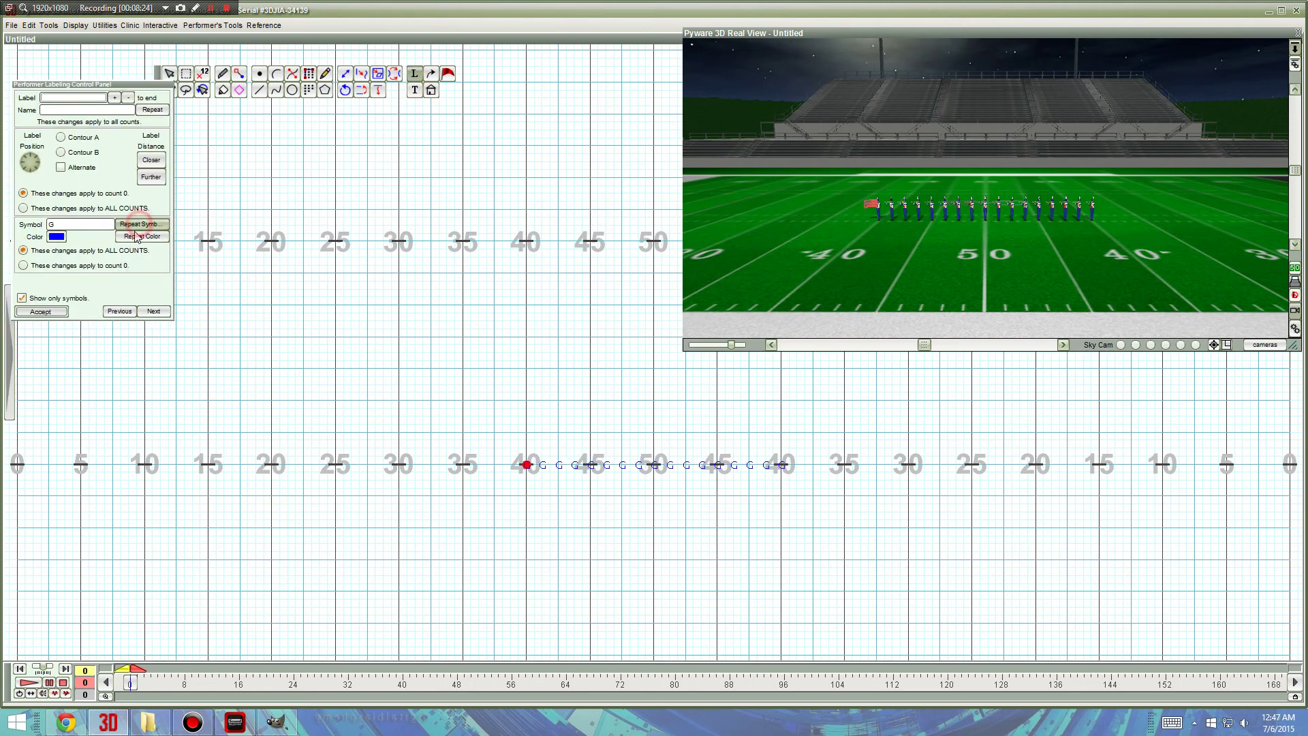
{"action": "left_click", "coordinate": [40, 312]}
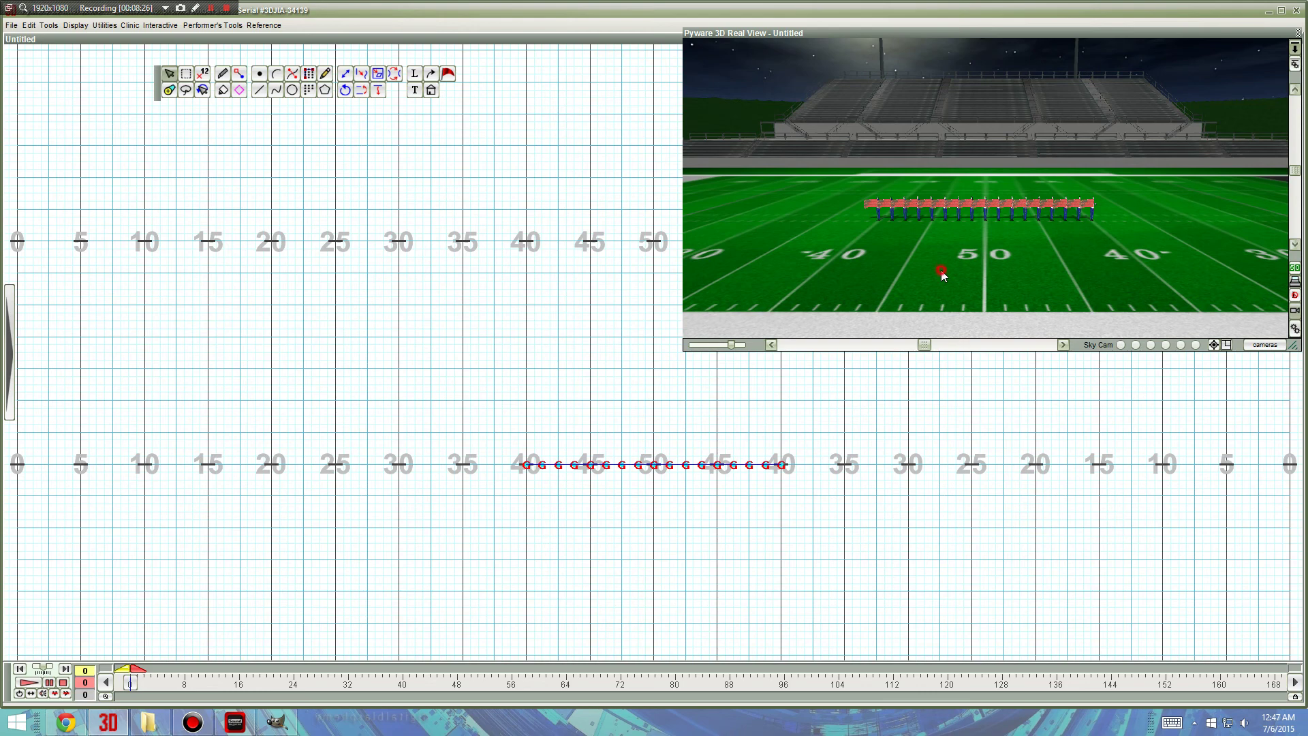
{"action": "scroll", "coordinate": [942, 270], "scroll_direction": "up", "scroll_amount": 5}
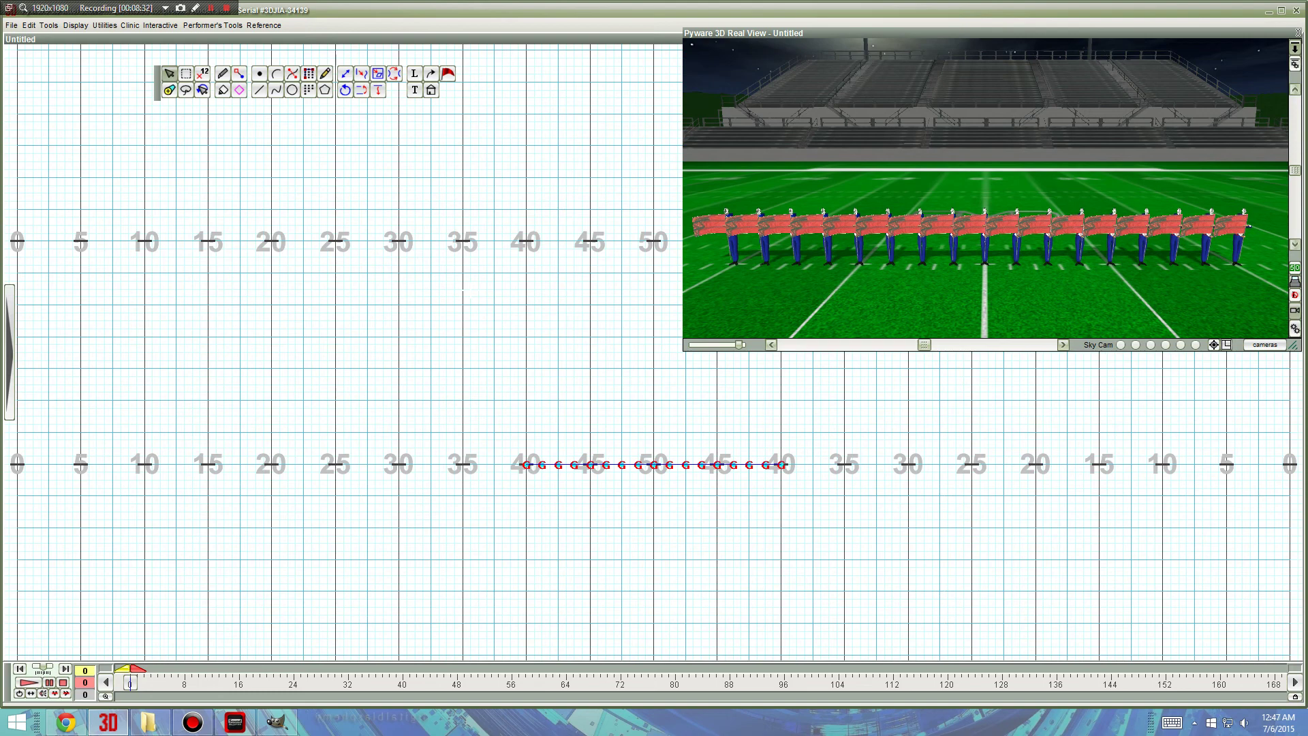
Open the visuals editor's Fabric/Visuals Options and scroll the Selected Fabrics table to the Flag rows
{"action": "left_click", "coordinate": [447, 74]}
{"action": "left_click_drag", "start_coordinate": [1090, 153], "coordinate": [292, 123]}
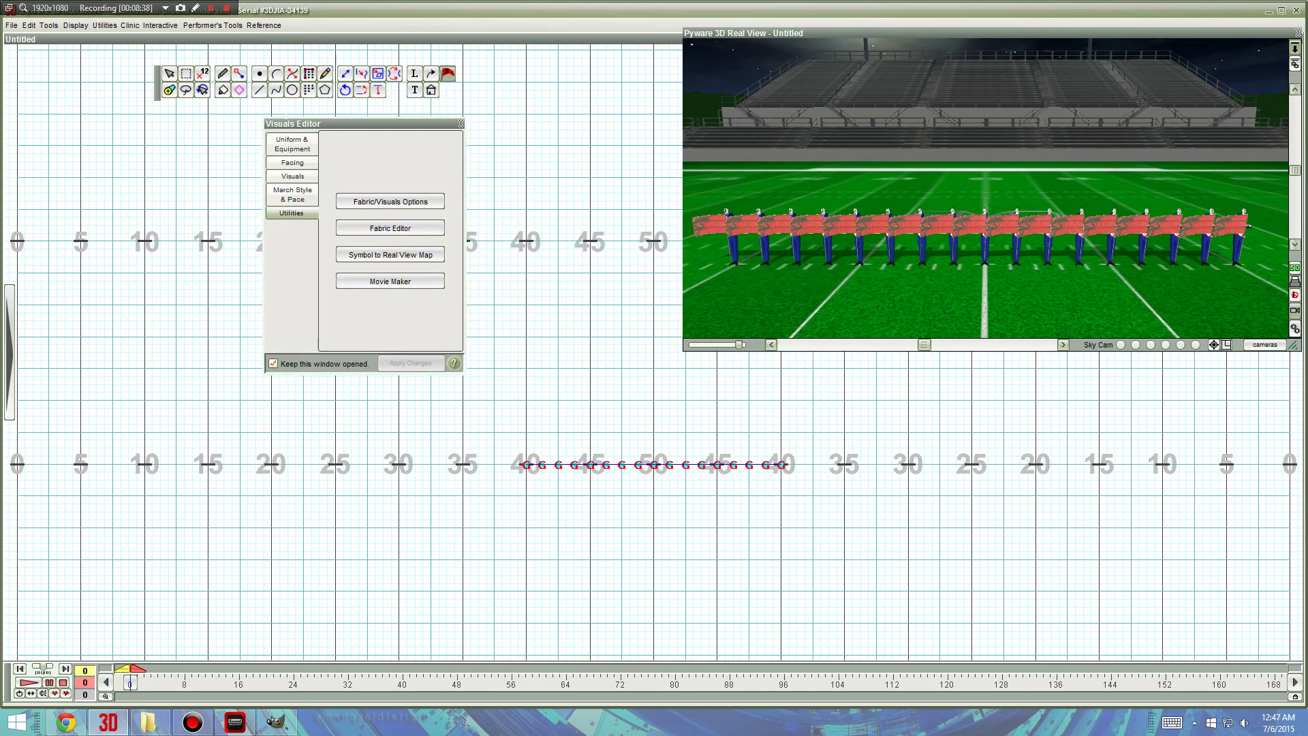
{"action": "left_click", "coordinate": [410, 202]}
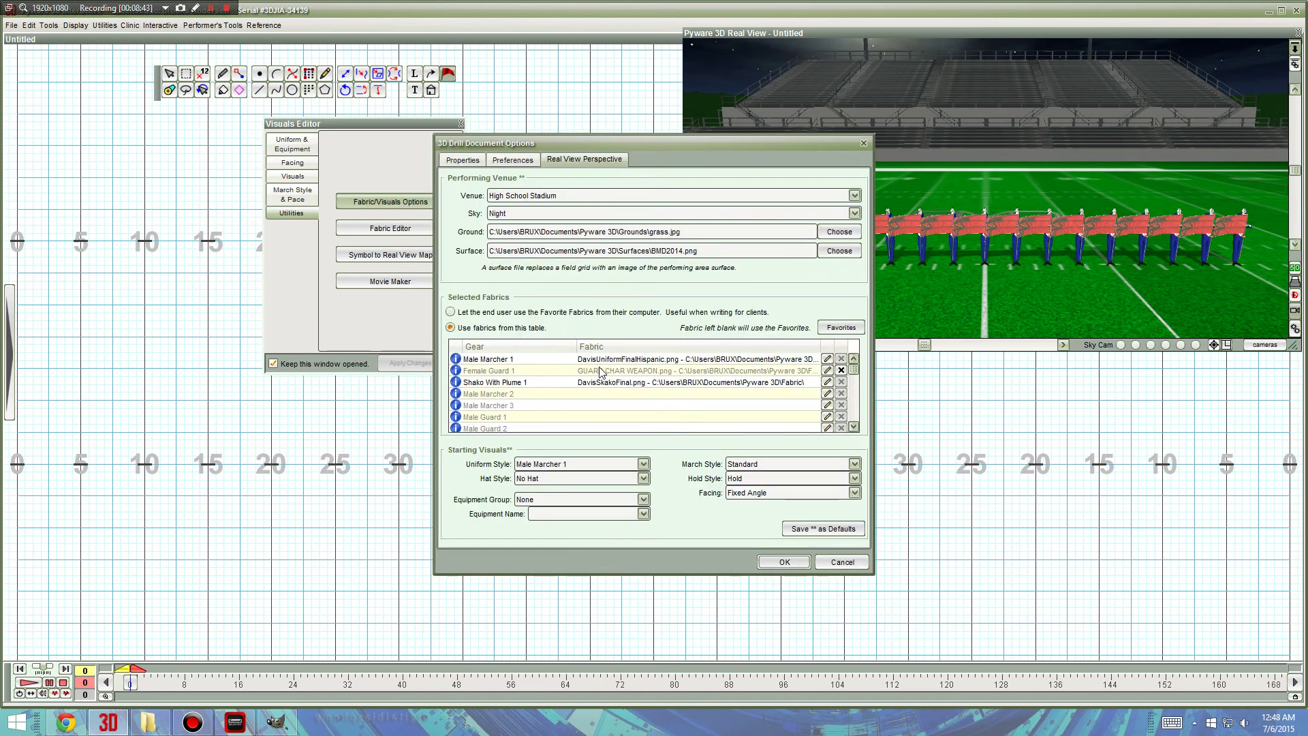
{"action": "scroll", "coordinate": [709, 398], "scroll_direction": "down", "scroll_amount": 6}
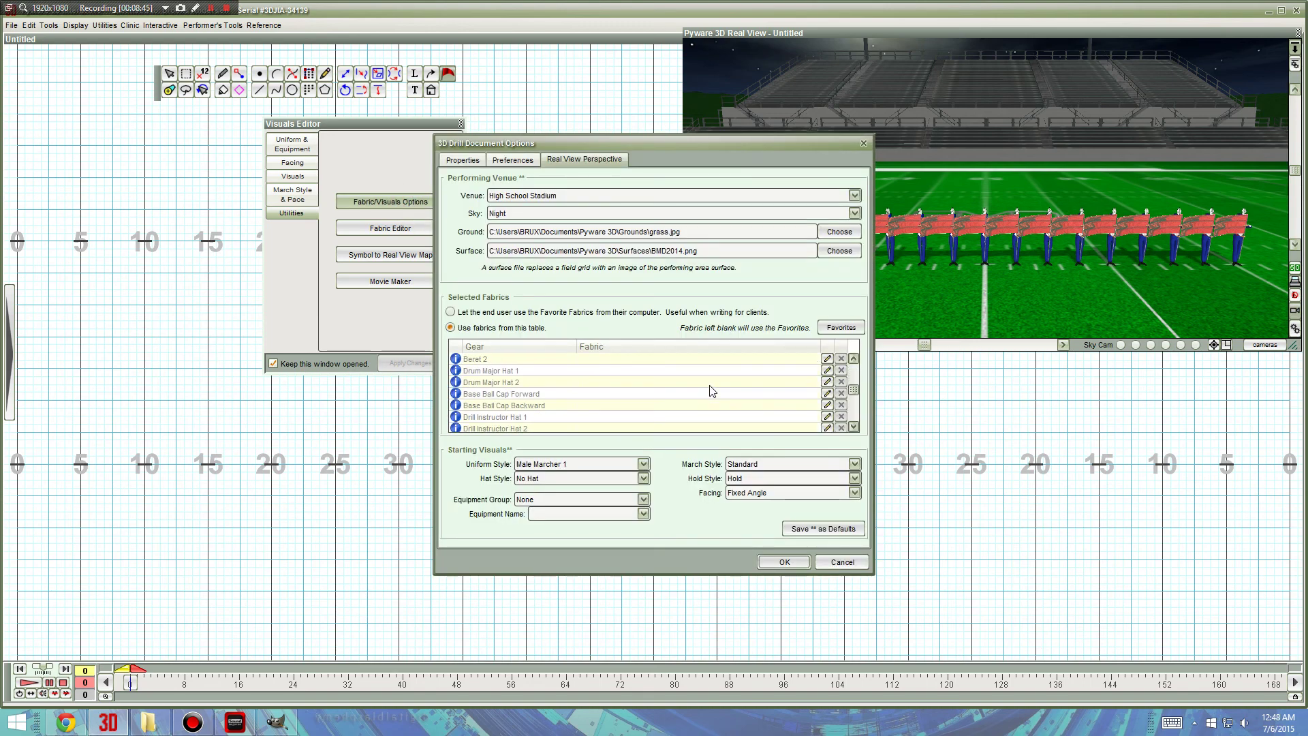
{"action": "scroll", "coordinate": [712, 392], "scroll_direction": "up", "scroll_amount": 6}
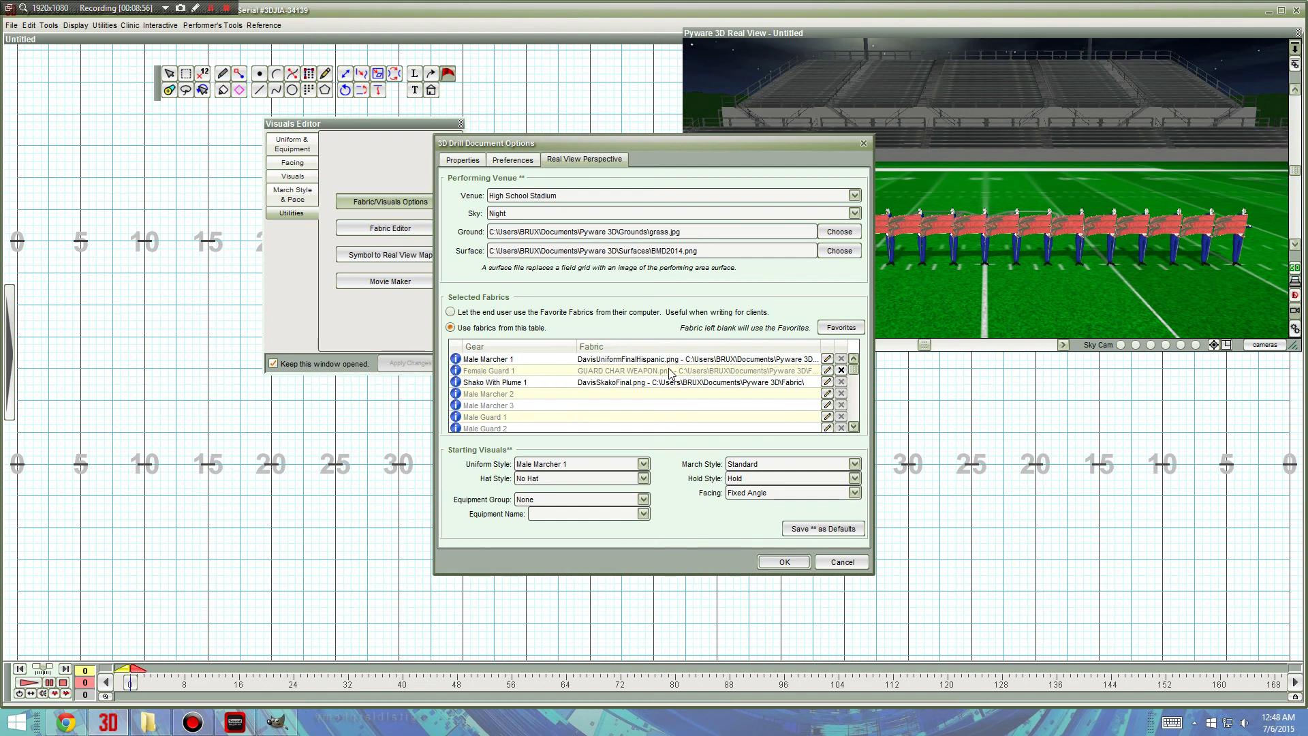
{"action": "scroll", "coordinate": [675, 376], "scroll_direction": "down", "scroll_amount": 5}
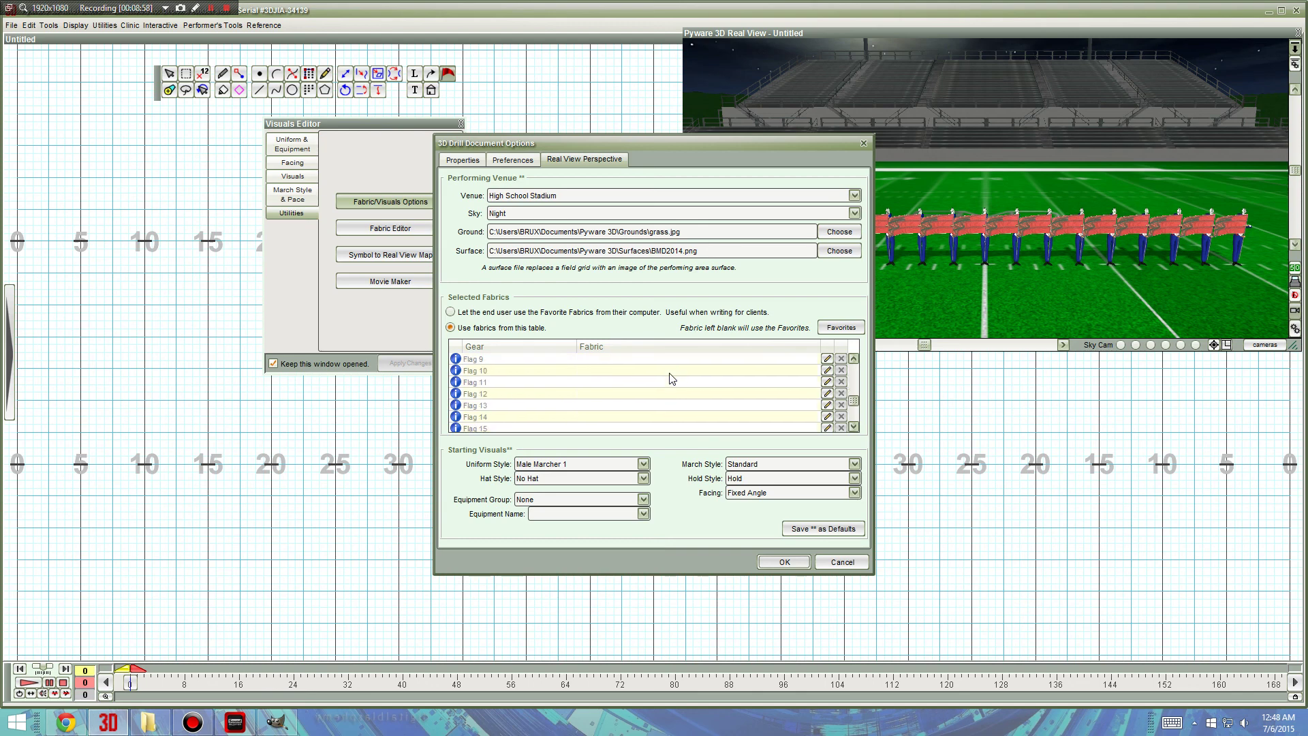
{"action": "scroll", "coordinate": [671, 378], "scroll_direction": "up", "scroll_amount": 1}
Browse from Flag 1's fabric entry to Fabric › Tutorial and choose tutflag.png
{"action": "left_click", "coordinate": [827, 372]}
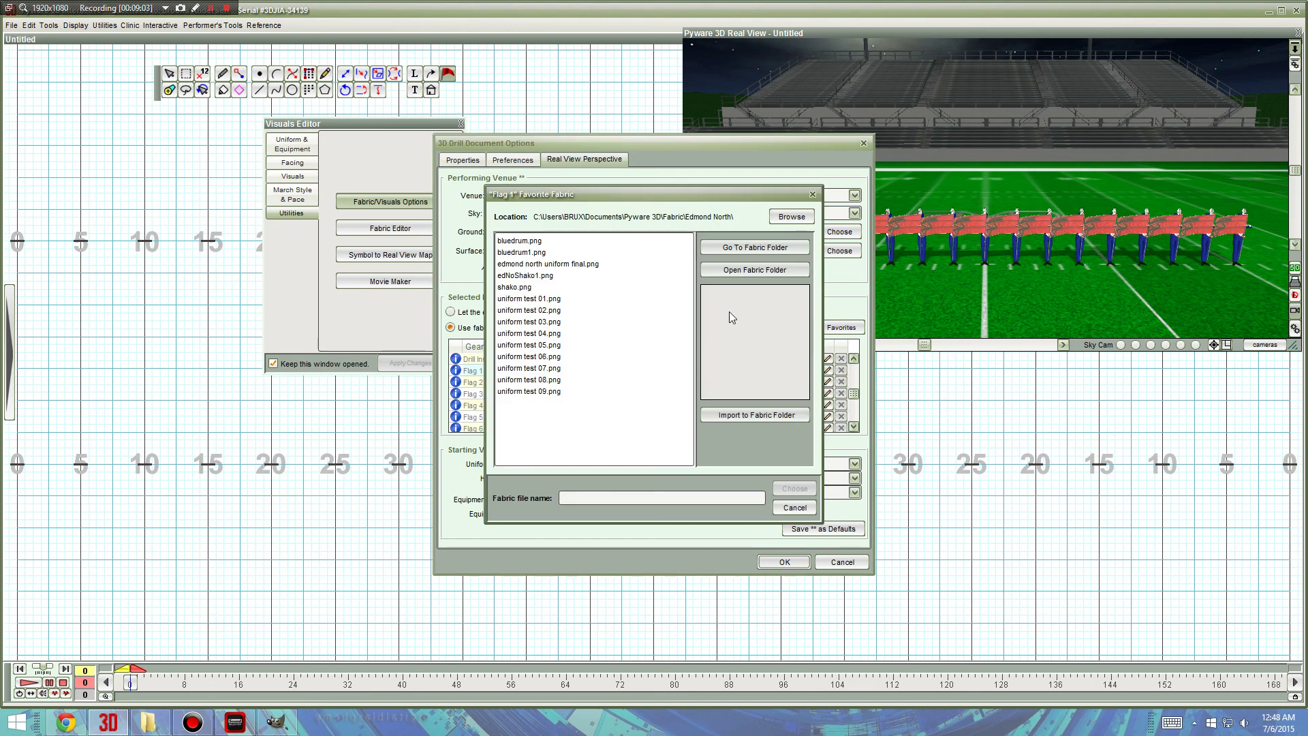
{"action": "left_click", "coordinate": [791, 216]}
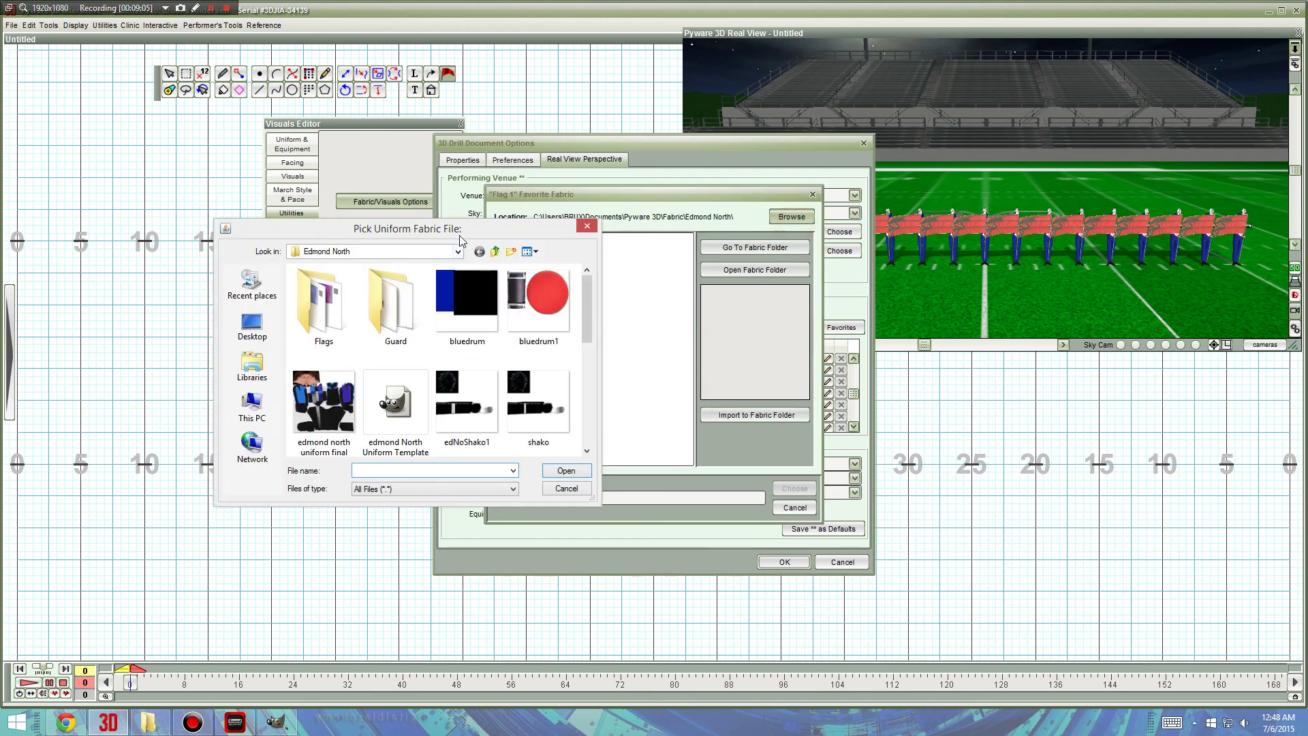
{"action": "left_click_drag", "start_coordinate": [461, 240], "coordinate": [589, 179]}
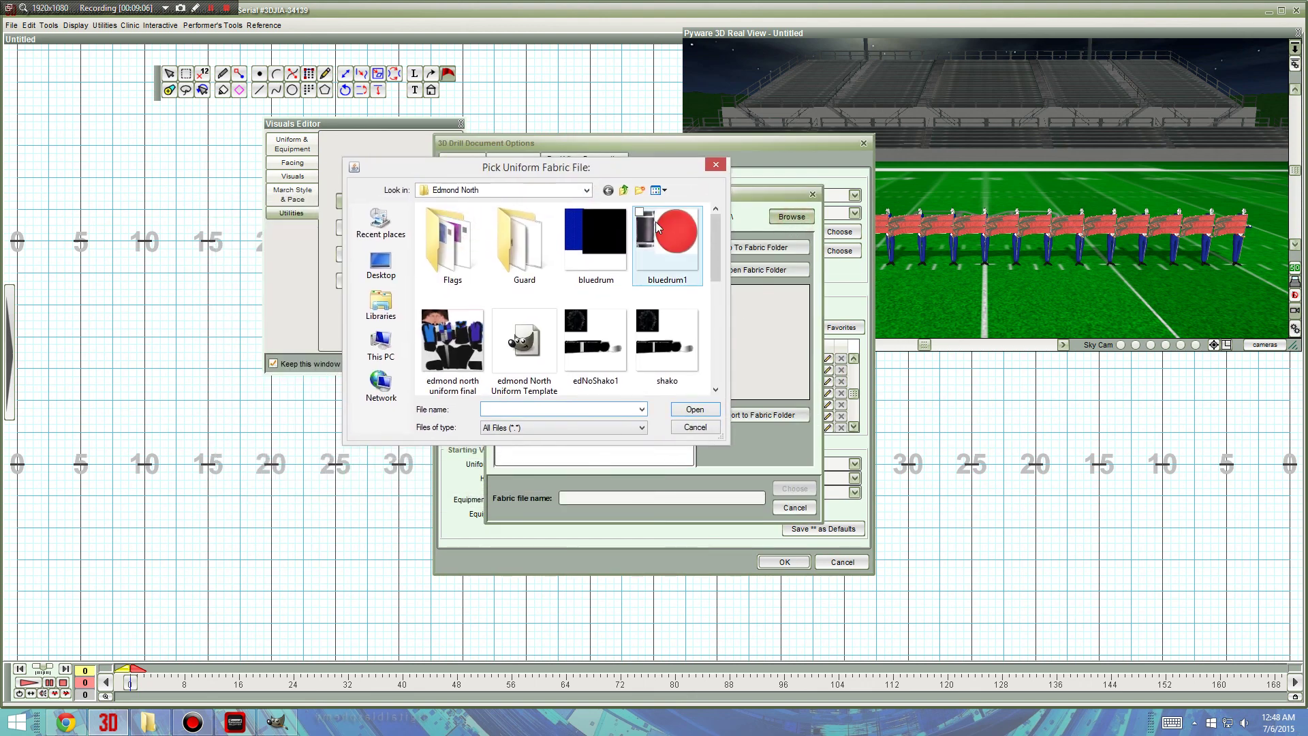
{"action": "left_click", "coordinate": [623, 190]}
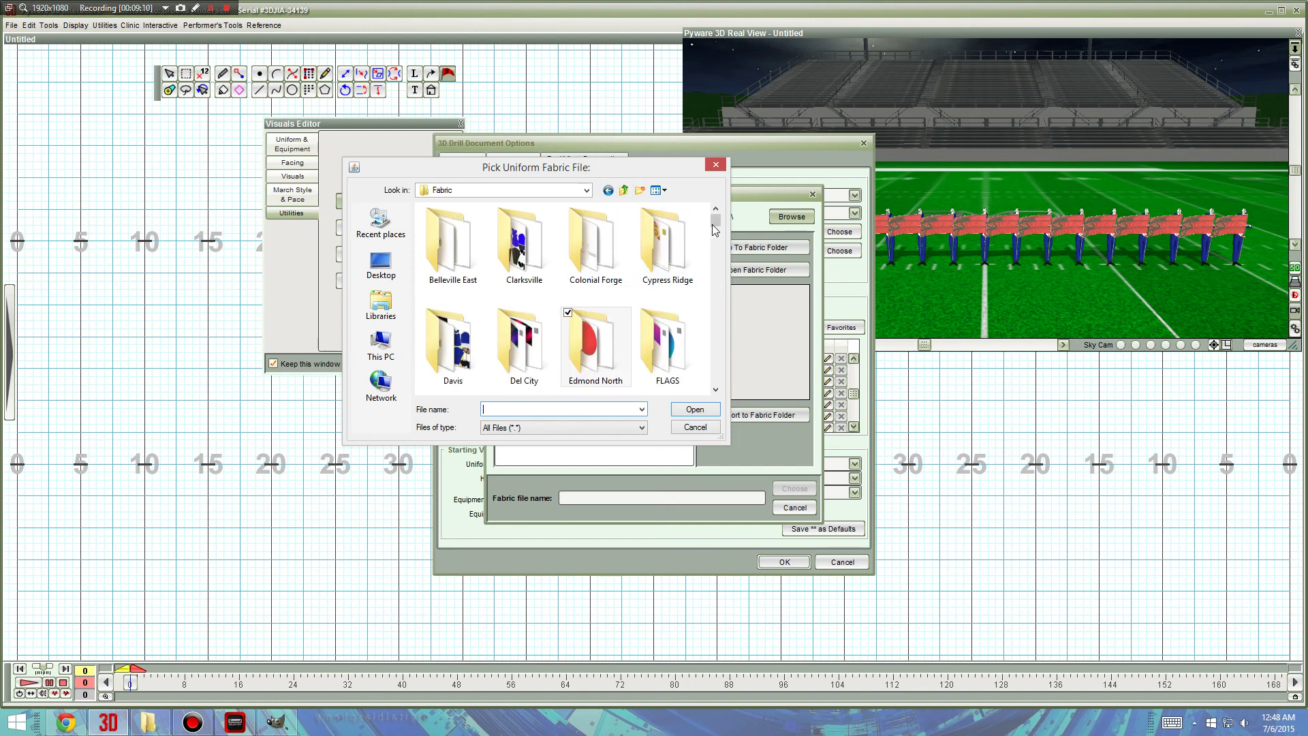
{"action": "left_click_drag", "start_coordinate": [713, 231], "coordinate": [702, 255]}
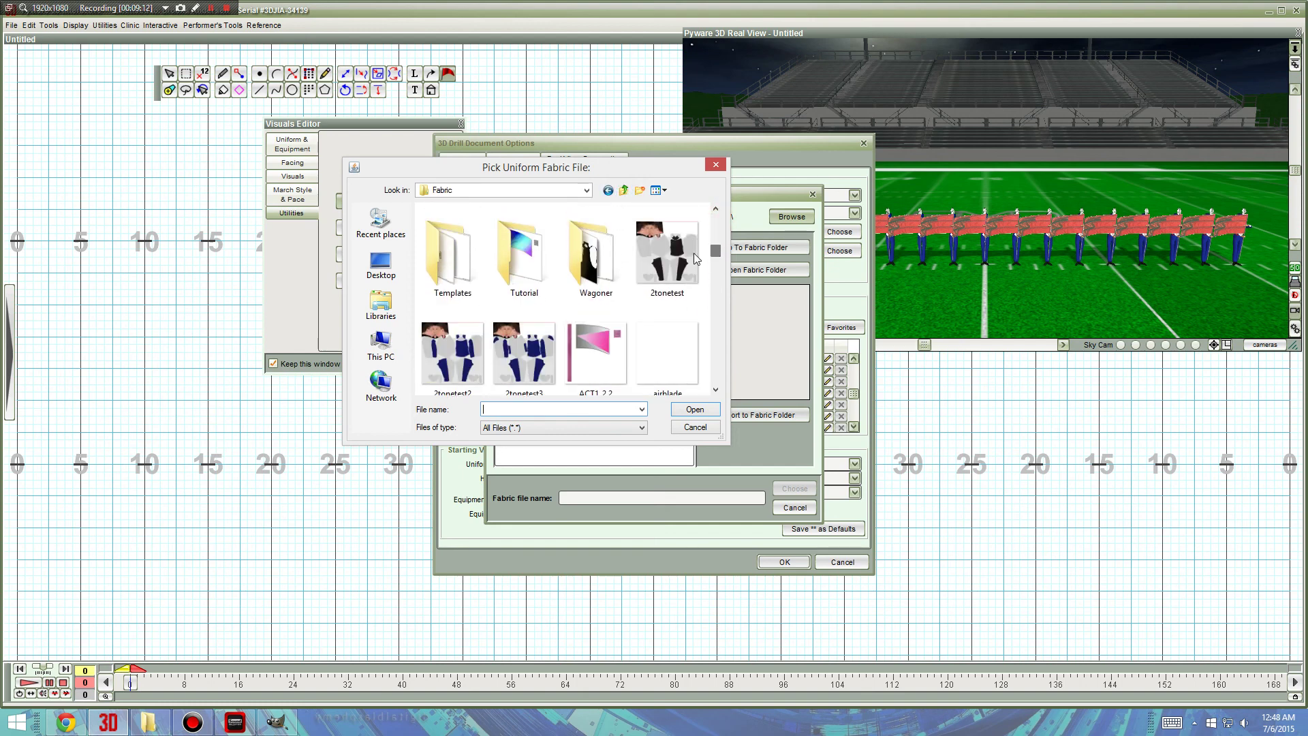
{"action": "double_click", "coordinate": [524, 269]}
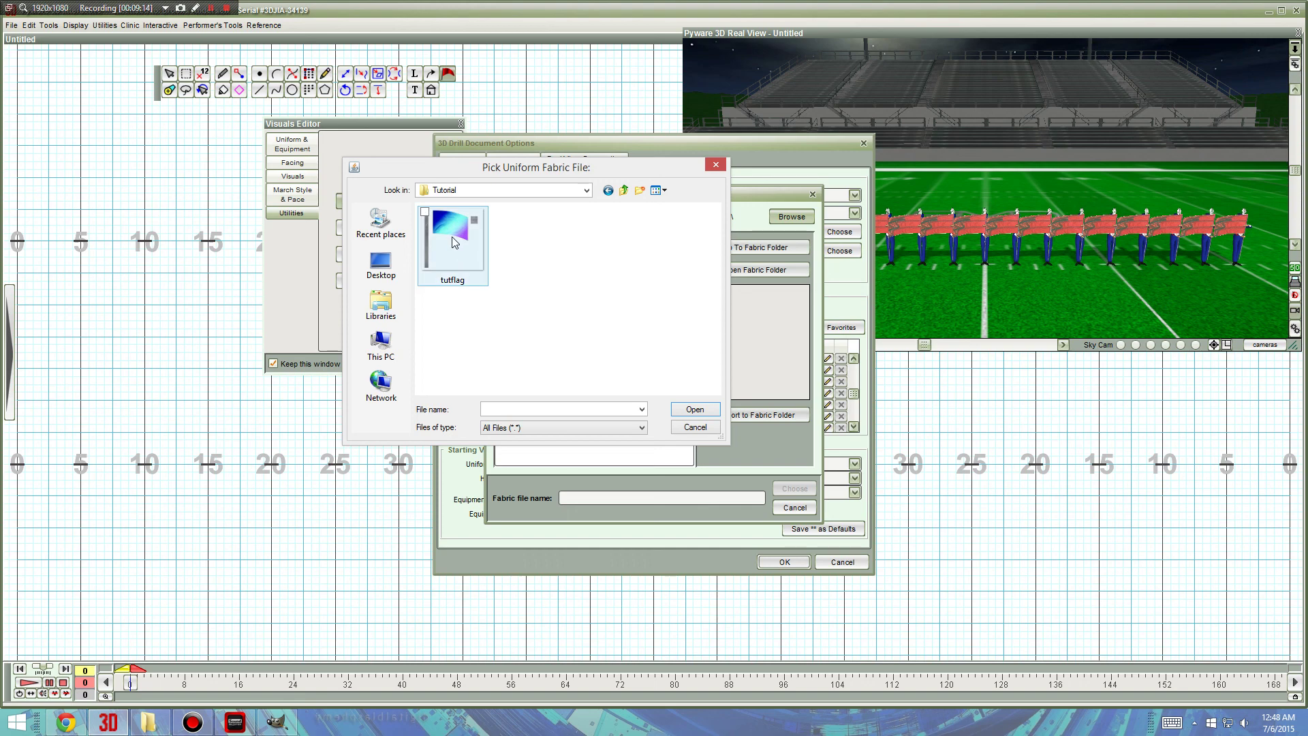
{"action": "double_click", "coordinate": [455, 242]}
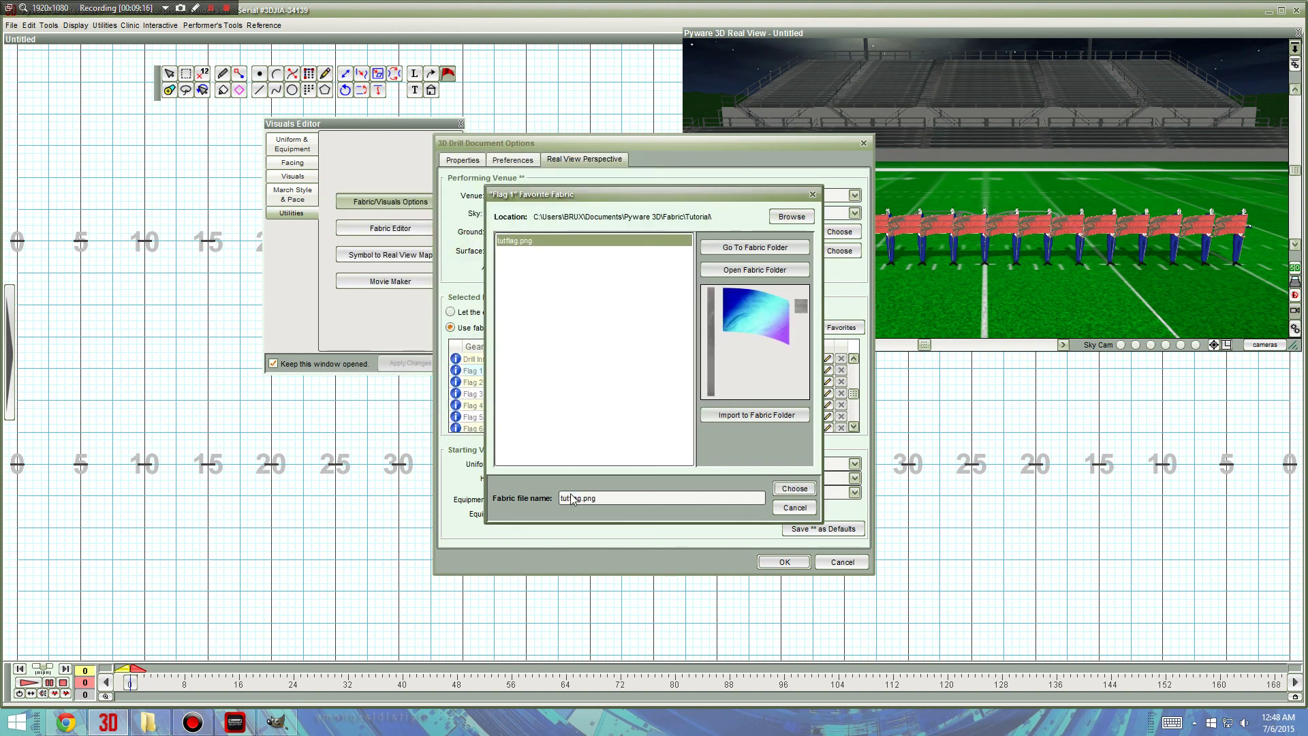
{"action": "left_click", "coordinate": [794, 489]}
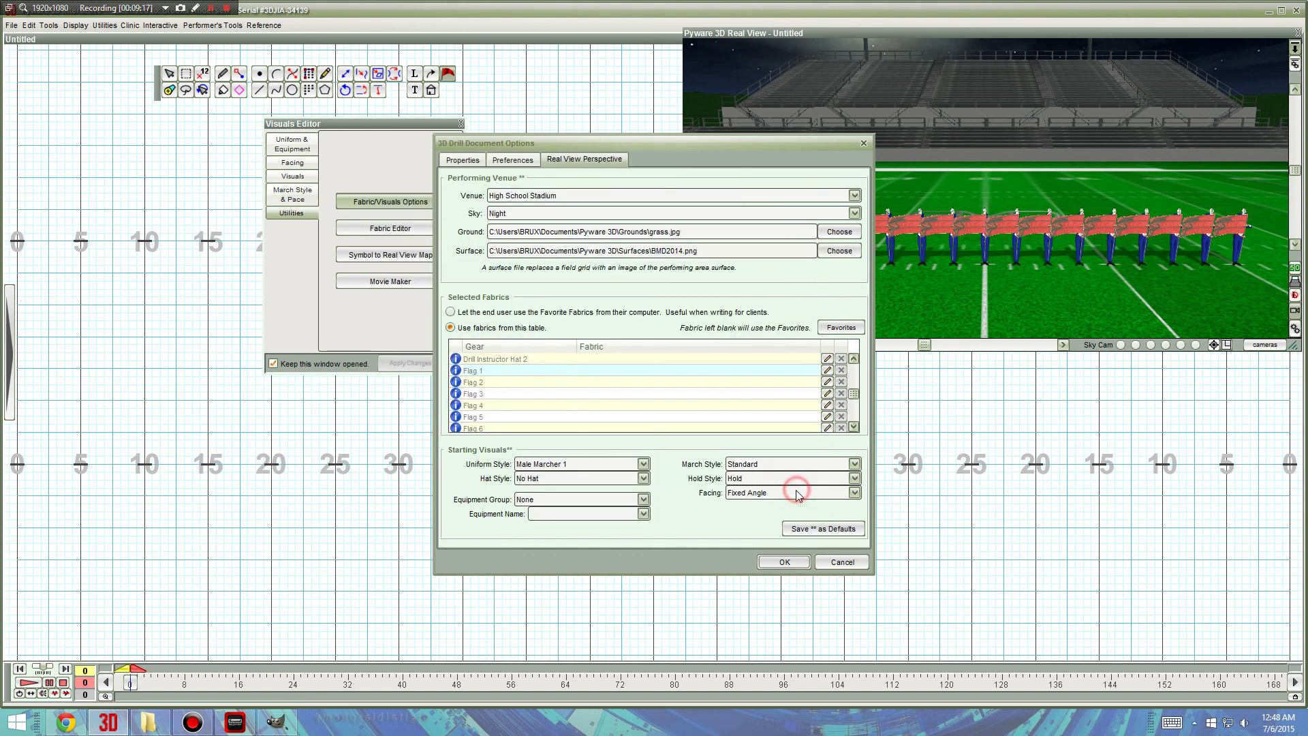
Confirm the 3D Drill Document Options and zoom the Real View toward the gradient flags
{"action": "left_click", "coordinate": [782, 561]}
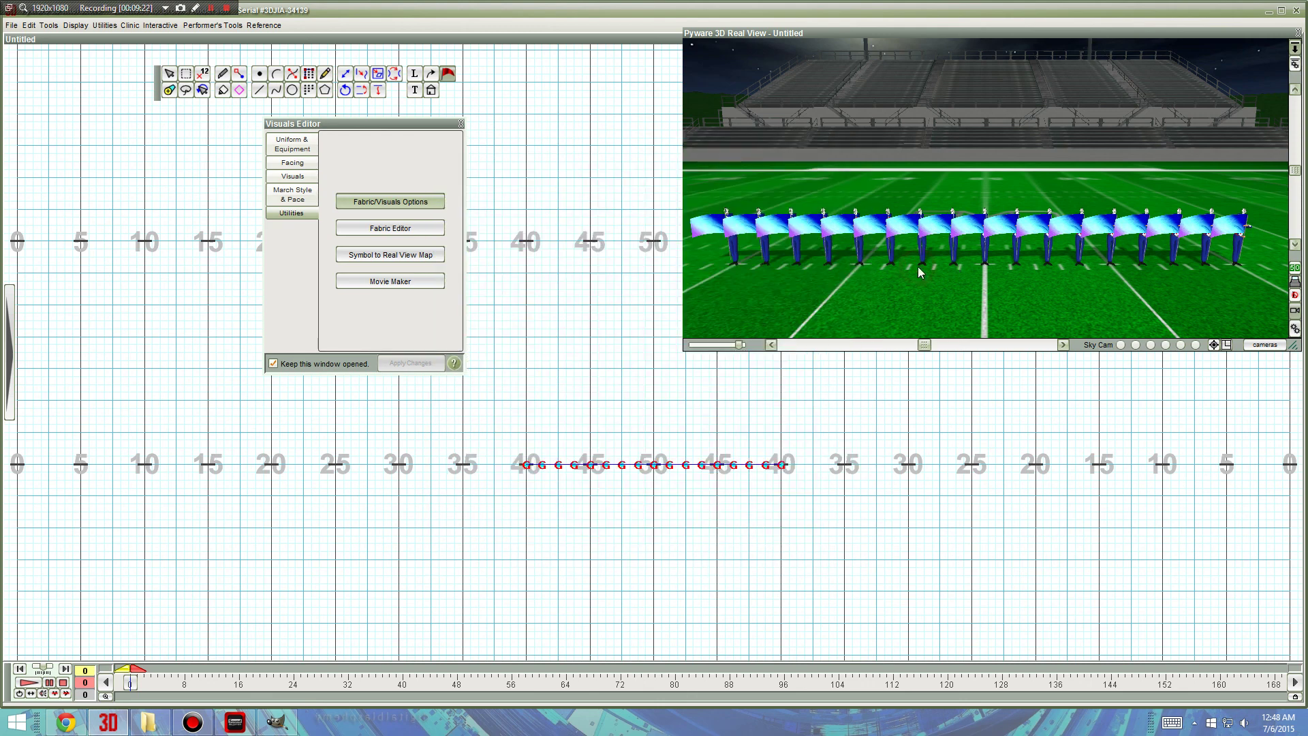
{"action": "left_click_drag", "start_coordinate": [918, 267], "coordinate": [981, 170]}
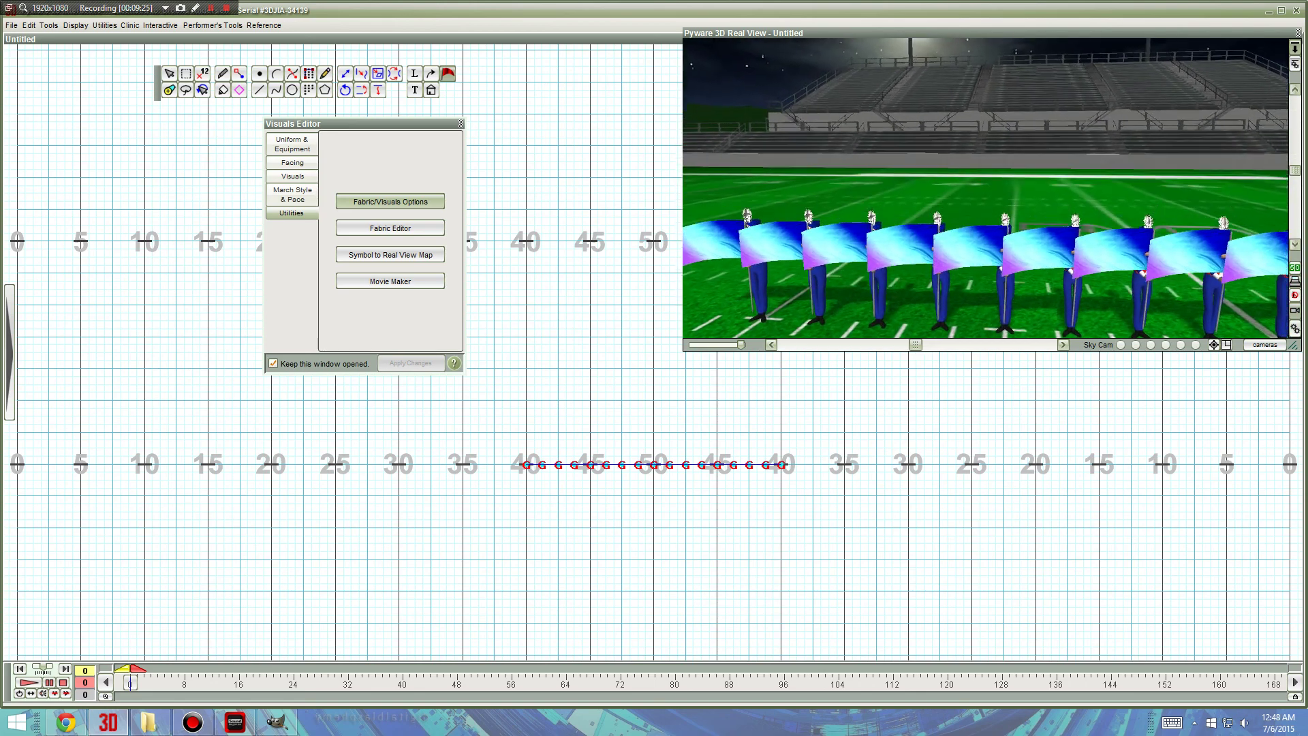